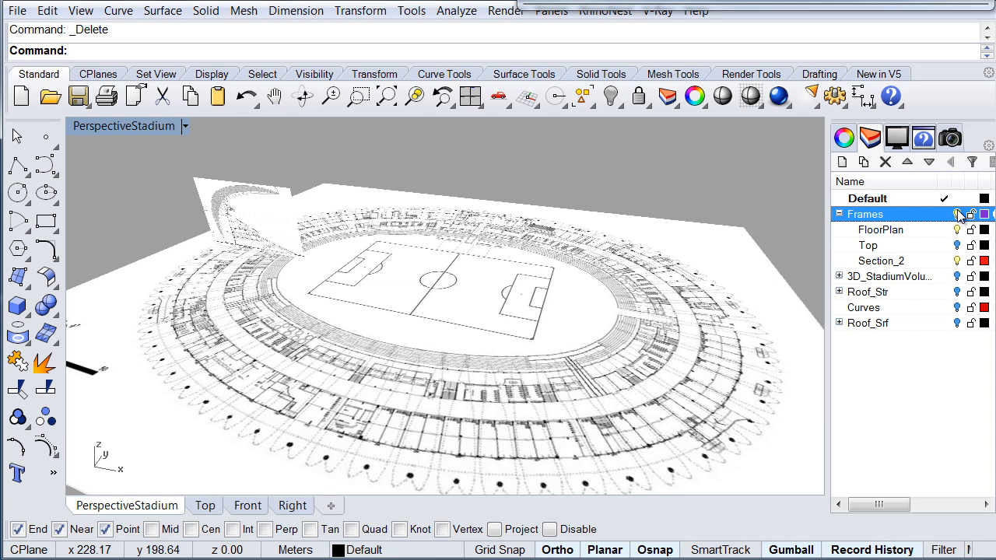
Step: Hide the Frames layer and bring up the Grasshopper window
click(957, 214)
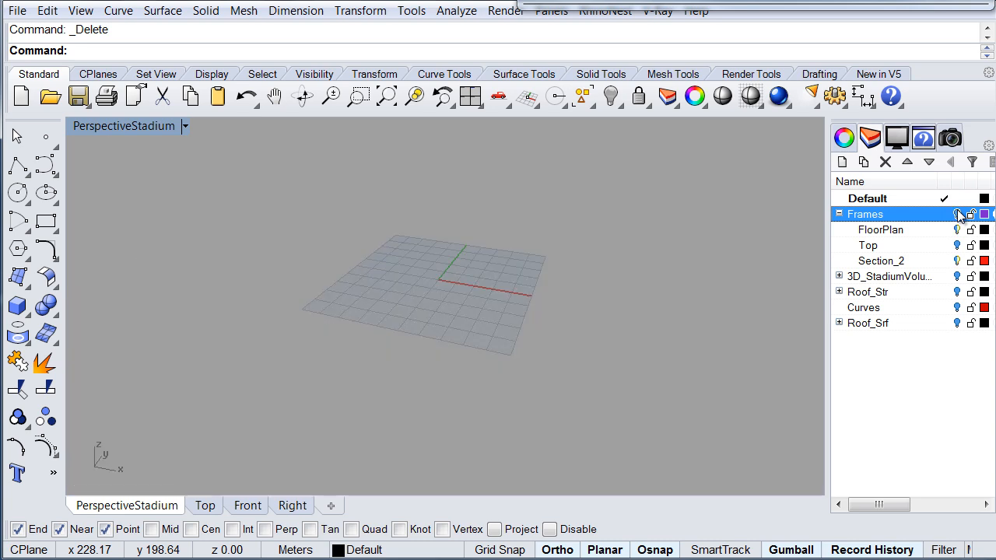
click(741, 2)
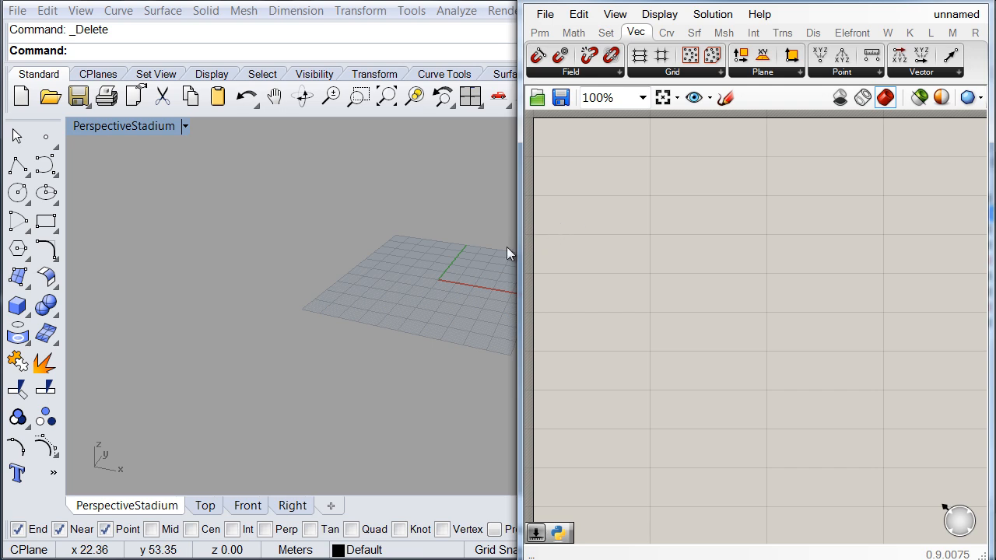
Step: Place a point object at 0,0 in the perspective view
shift+right_drag(400, 271, 290, 280)
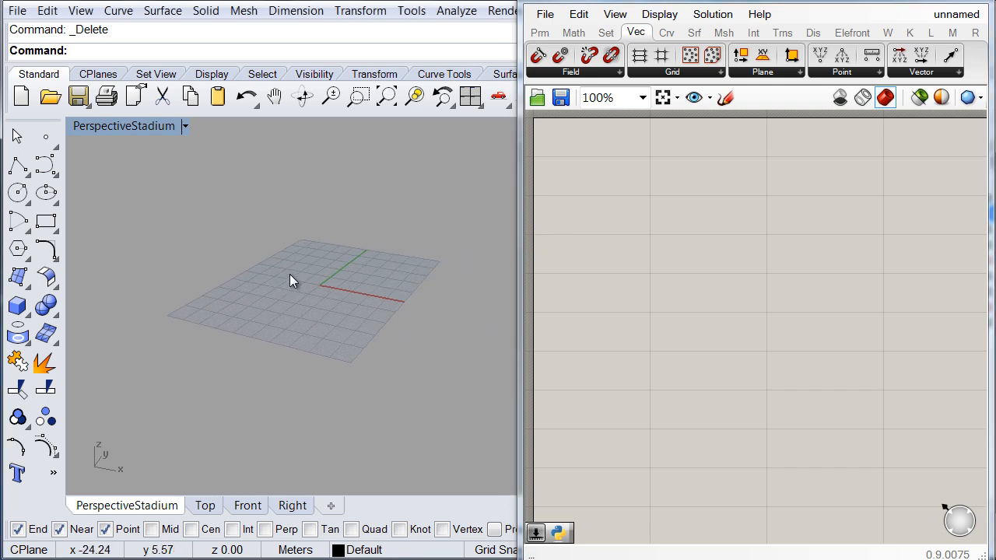
click(46, 136)
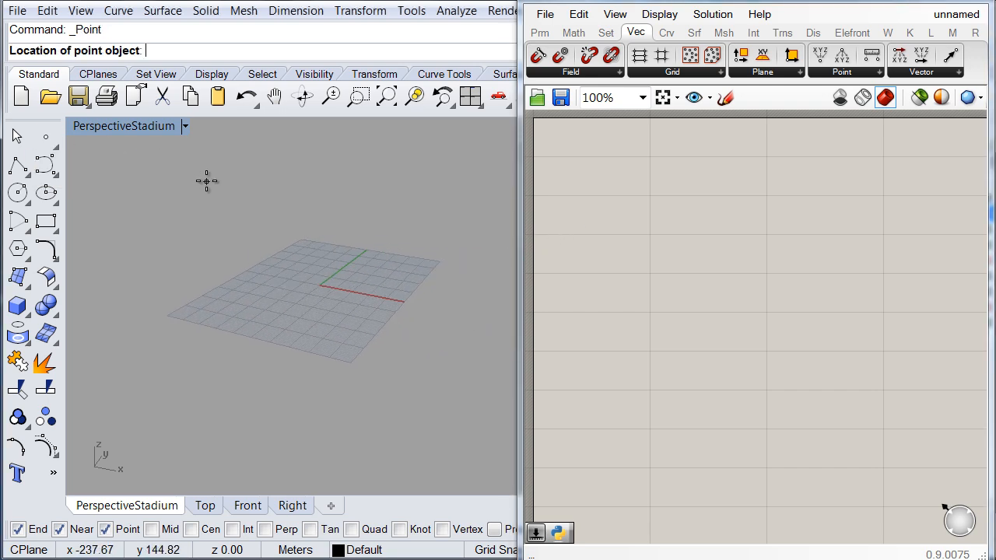
text(0,0)
key(Return)
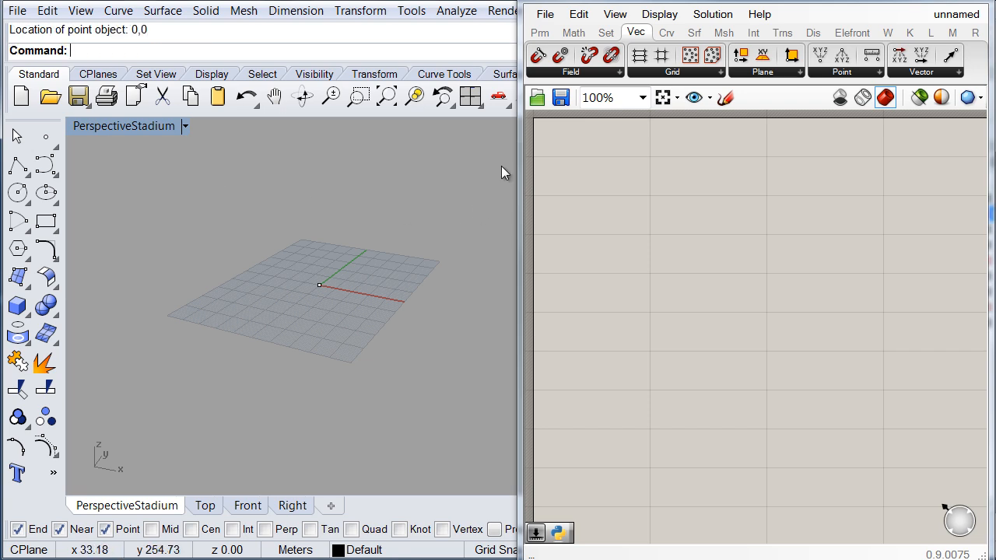
Step: Add a Point parameter to the Grasshopper canvas and reference the Rhino point at the origin as its single point
click(540, 34)
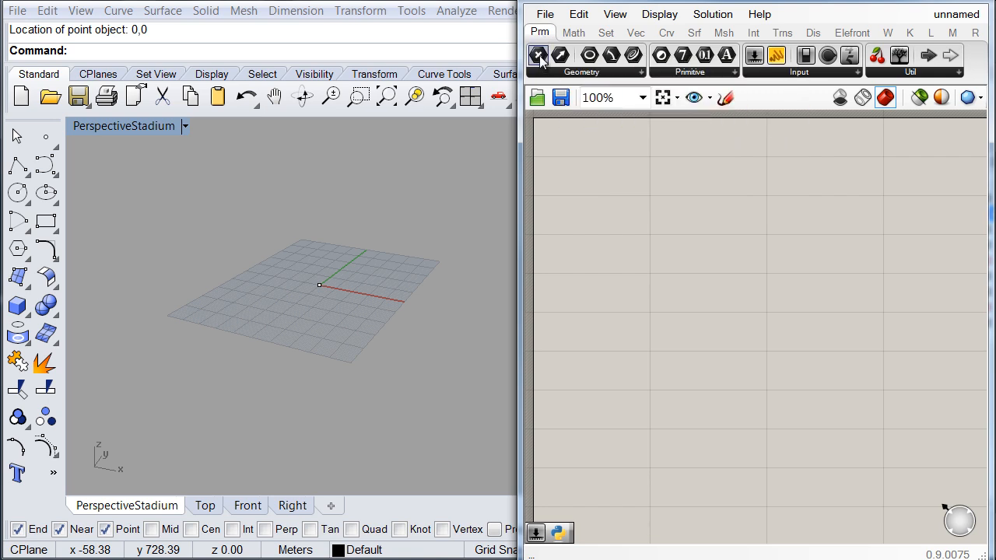
drag(539, 57, 620, 216)
drag(589, 185, 567, 178)
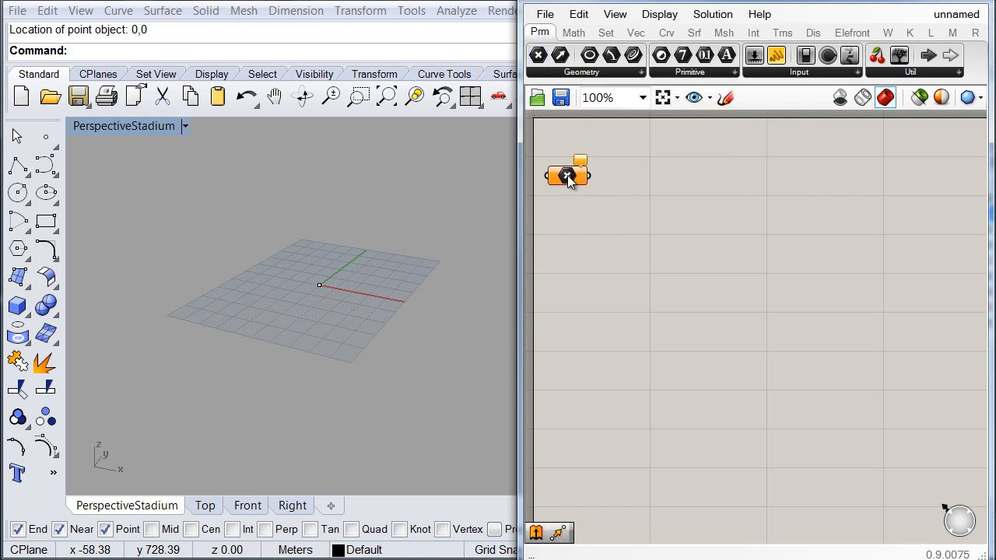
scroll(568, 178, up, 3)
right_drag(568, 178, 640, 194)
click(639, 194)
right_click(639, 195)
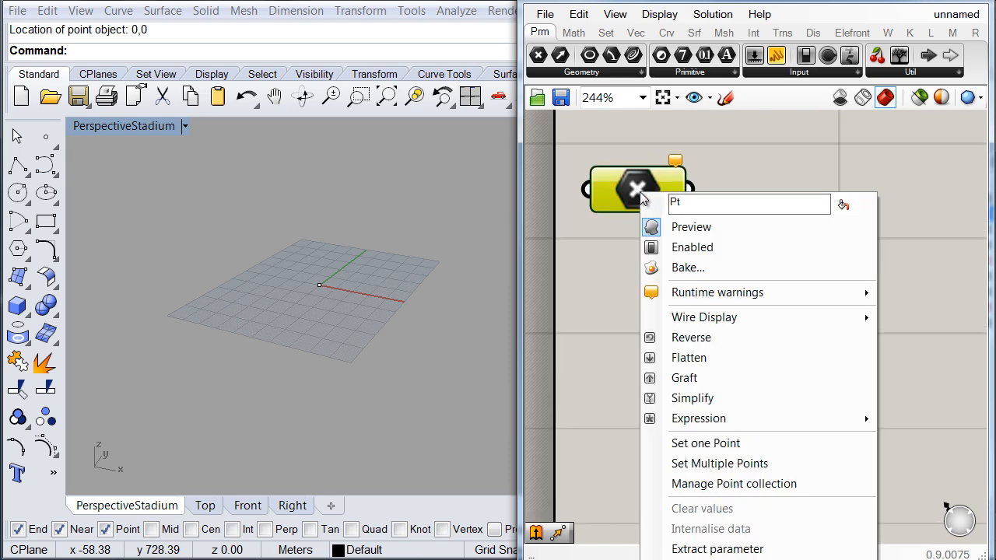
click(706, 444)
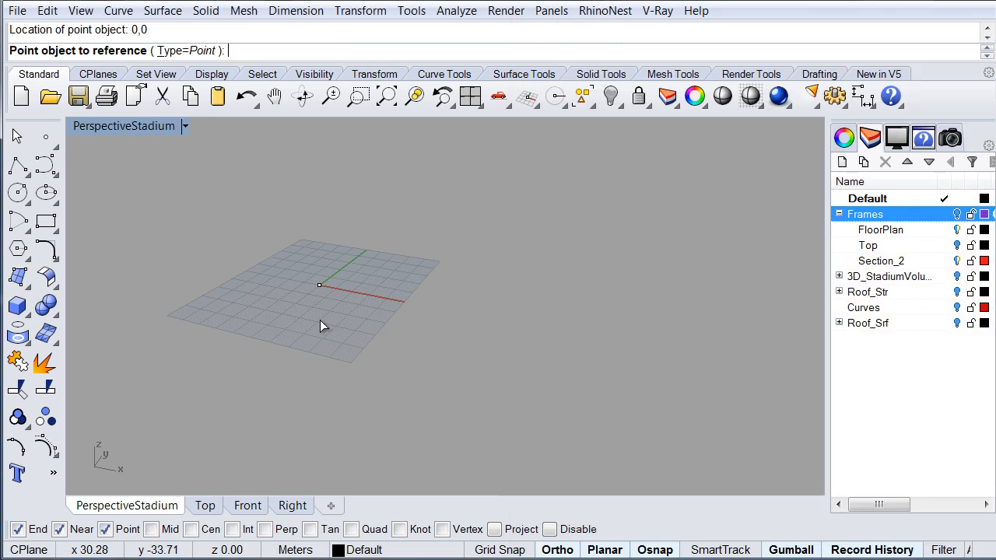
click(318, 286)
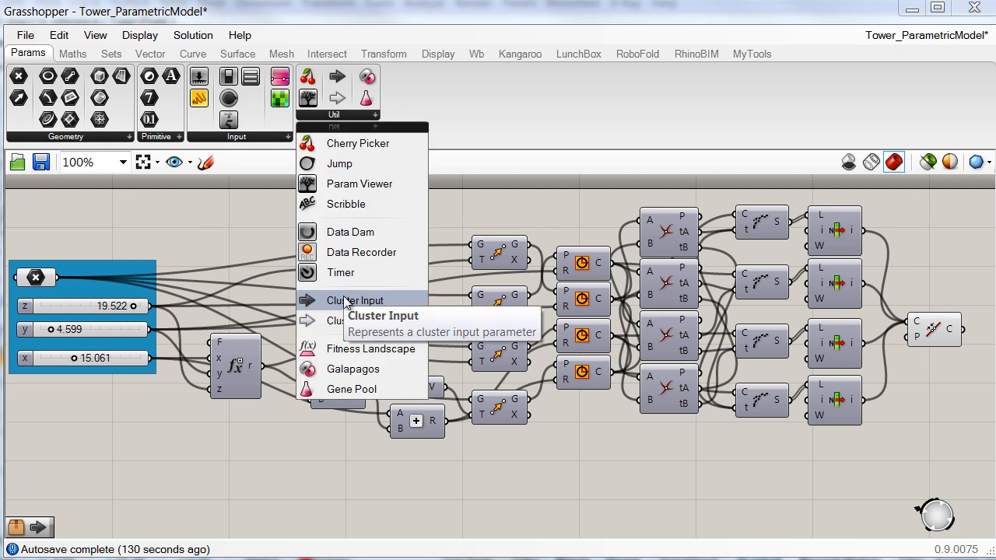
Step: Add a Cluster Input component above the blue slider group and duplicate it three times
drag(349, 295, 186, 214)
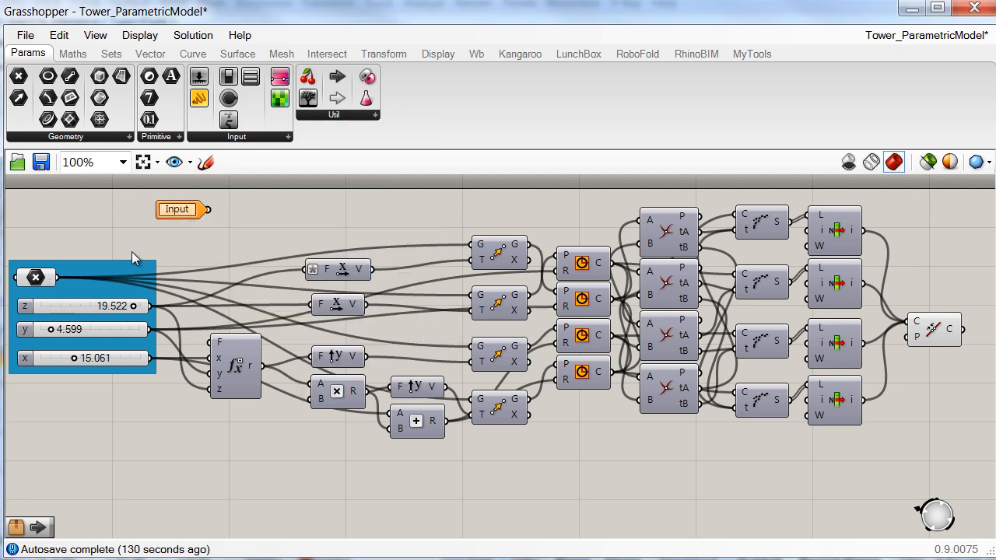
click(175, 211)
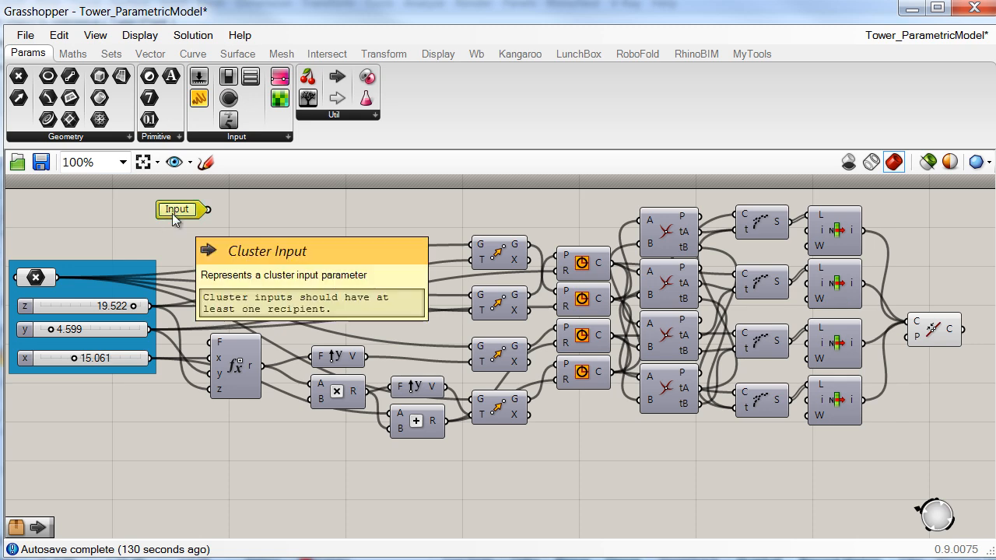
key(ctrl+c)
key(ctrl+v)
key(ctrl+v)
key(ctrl+v)
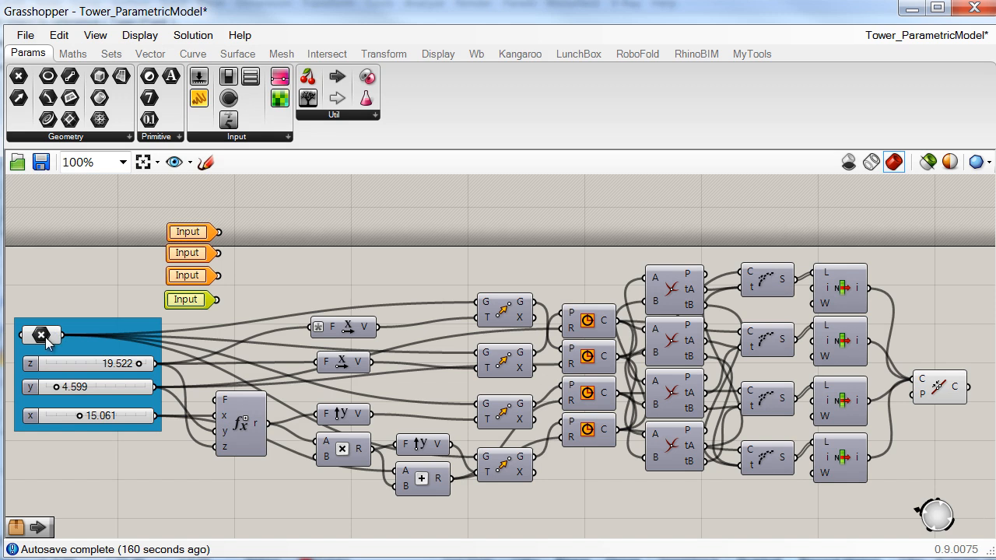
Step: Connect the first cluster input to the G inputs of all four Move components, replacing the Point parameter's wires
click(47, 342)
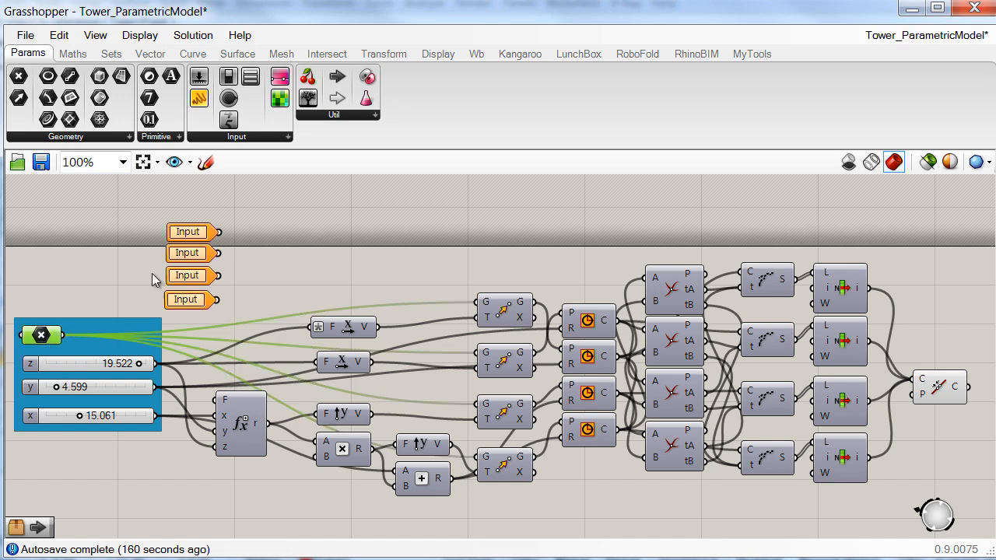
click(196, 232)
drag(477, 303, 220, 232)
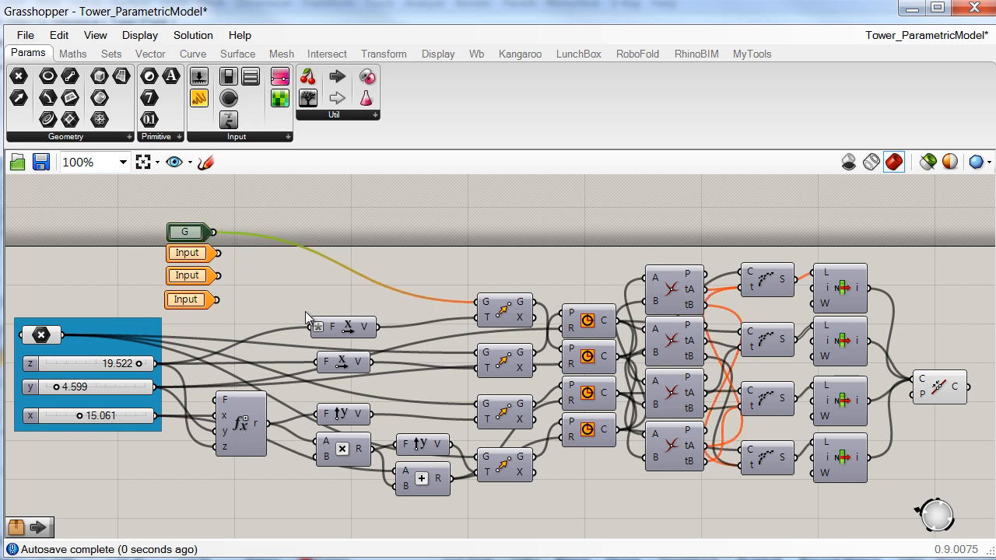
drag(478, 352, 222, 237)
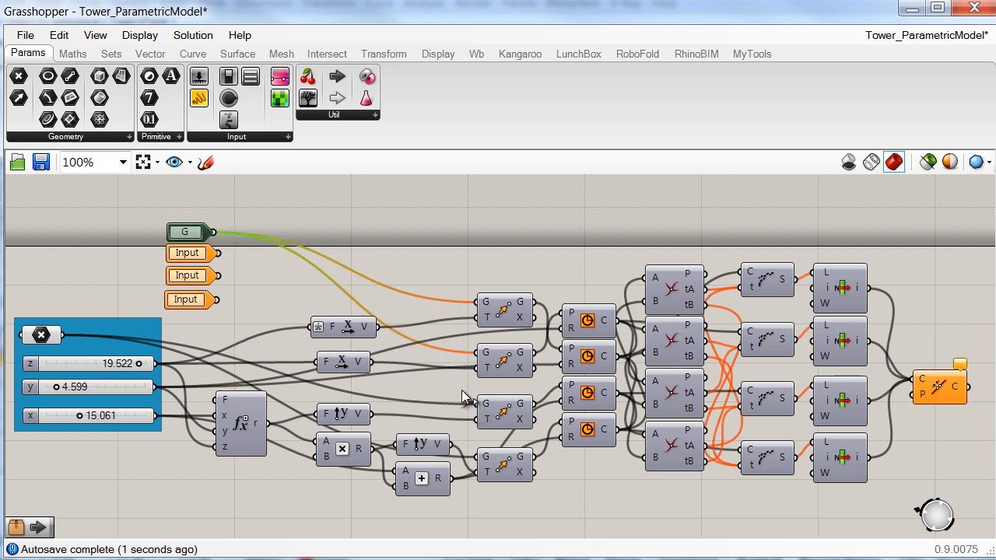
drag(477, 404, 222, 234)
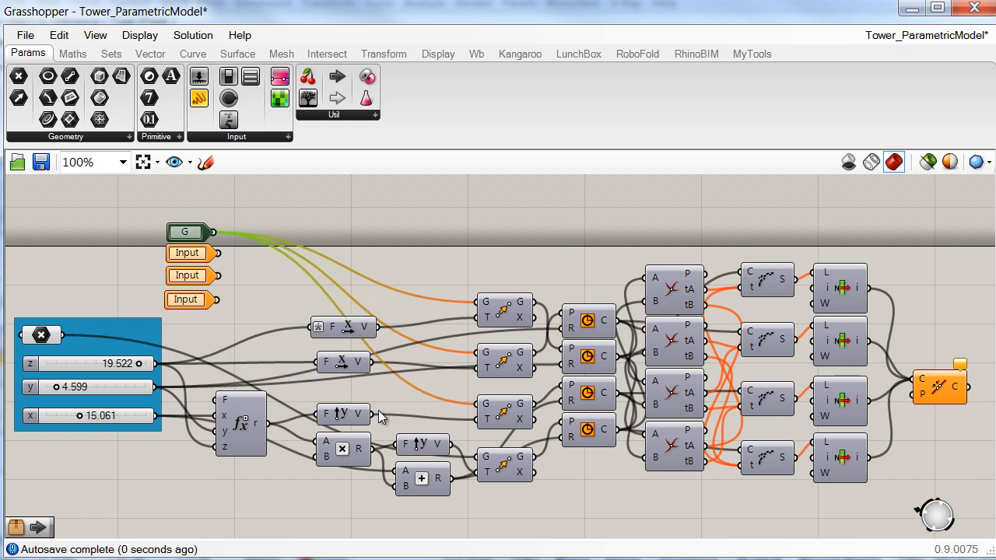
drag(478, 456, 215, 231)
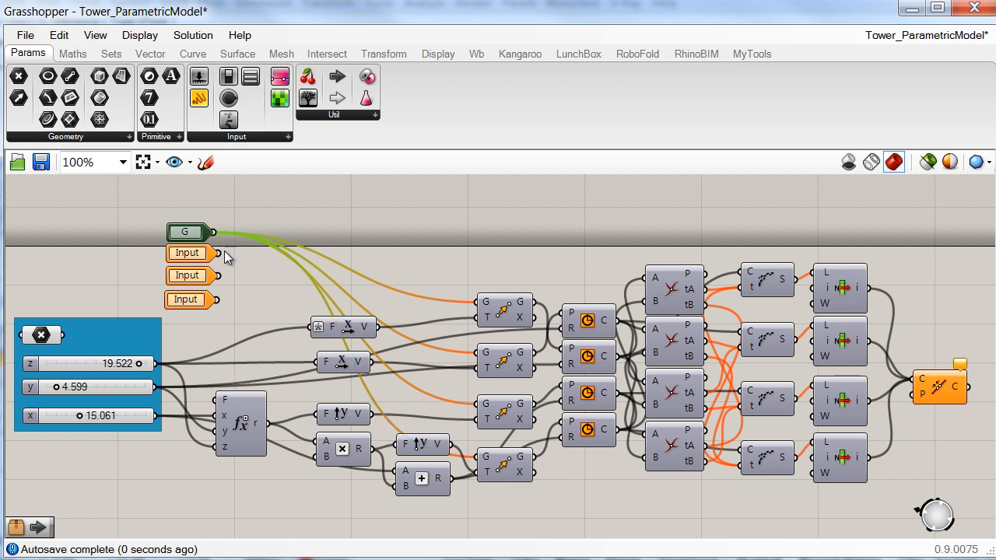
Step: Connect the second cluster input to the F inputs of the two Unit X components in place of the z slider
click(206, 253)
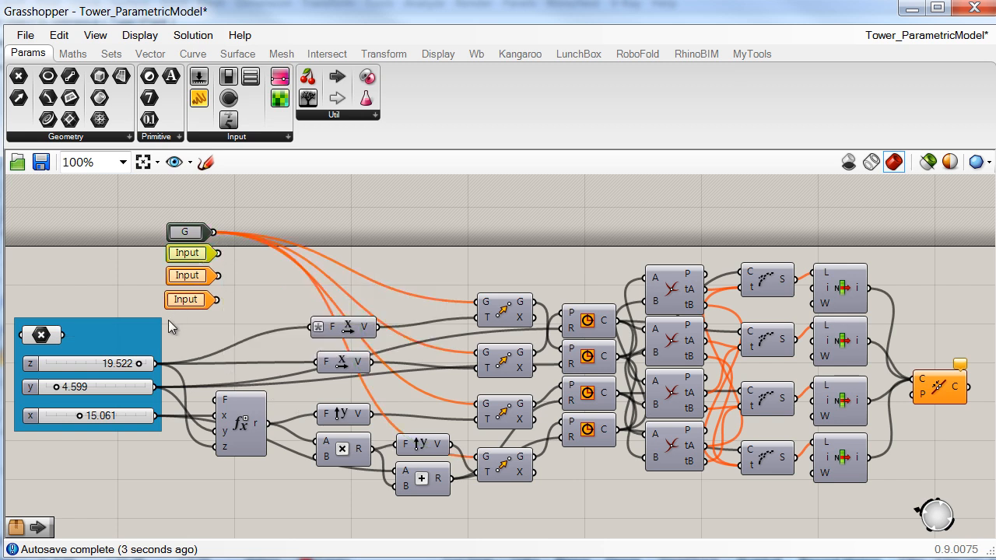
click(99, 368)
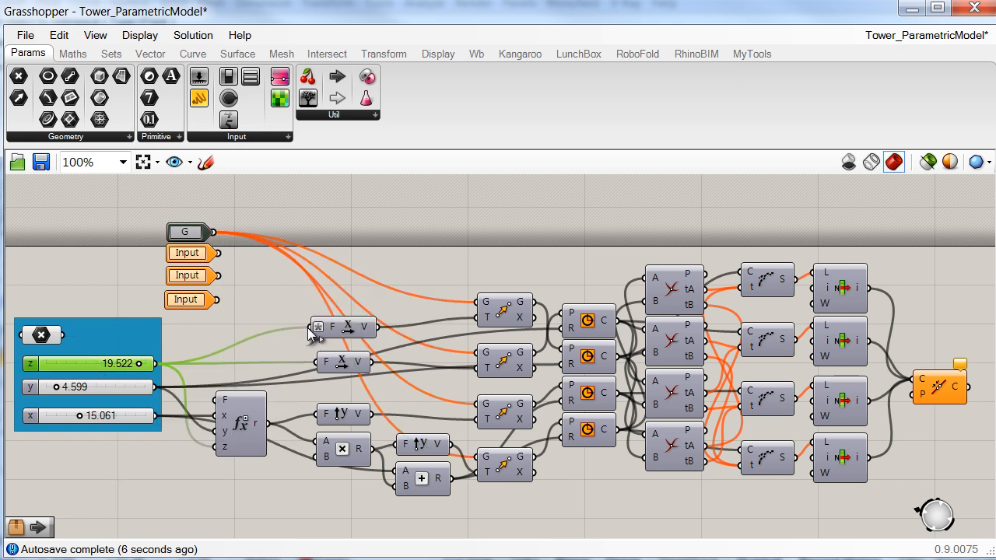
drag(311, 331, 222, 251)
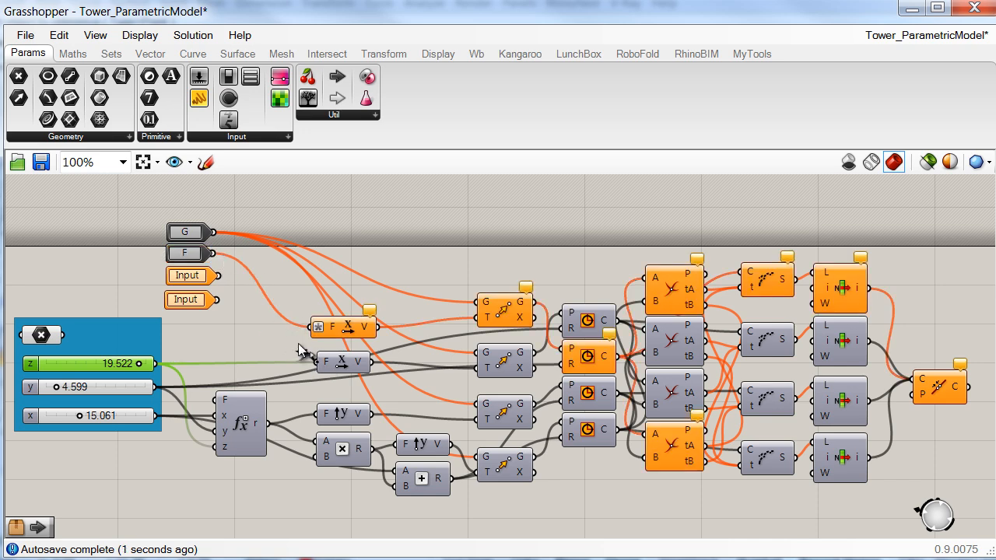
drag(316, 361, 219, 253)
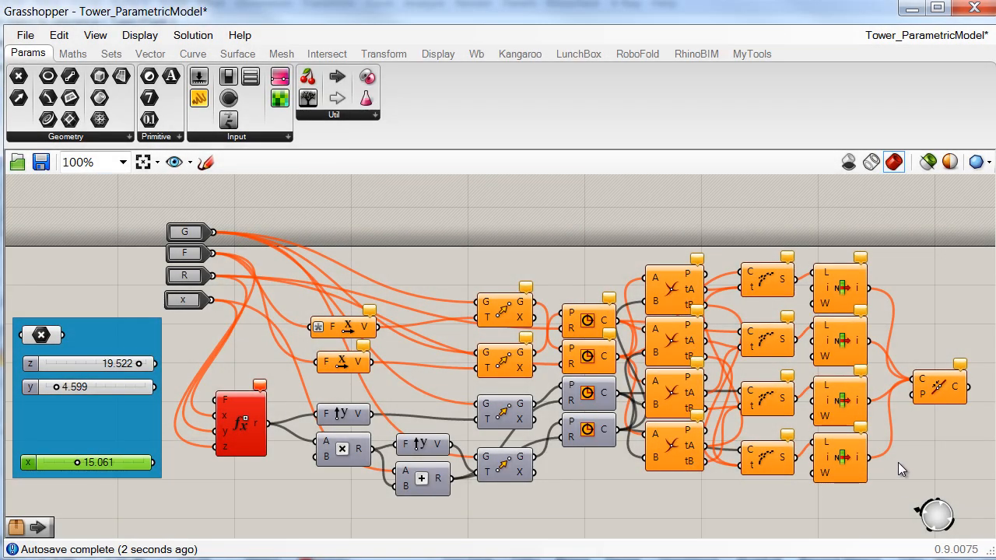
Step: Add a Cluster Output component and connect the C output of the final Join Curves component to it
right_drag(897, 462, 801, 459)
click(338, 102)
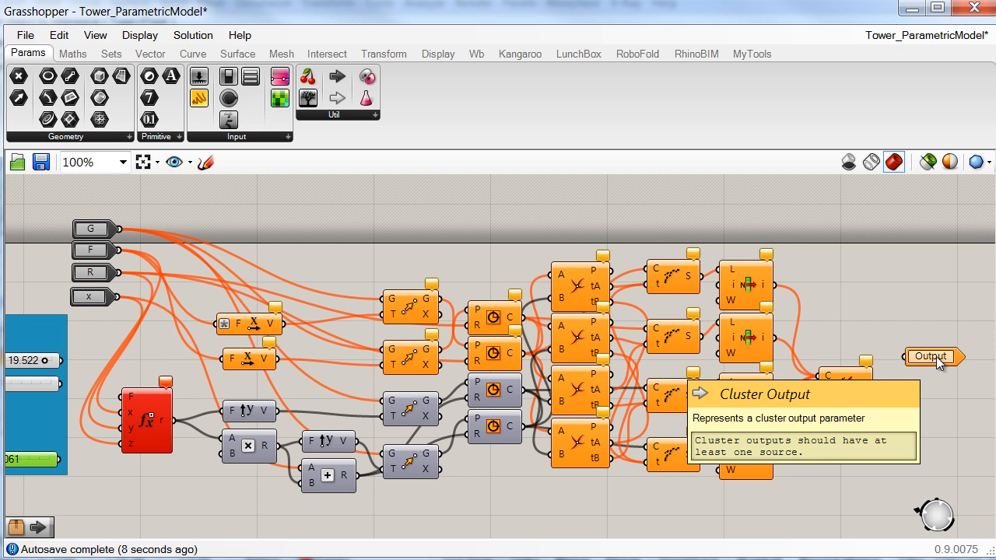
drag(873, 383, 911, 385)
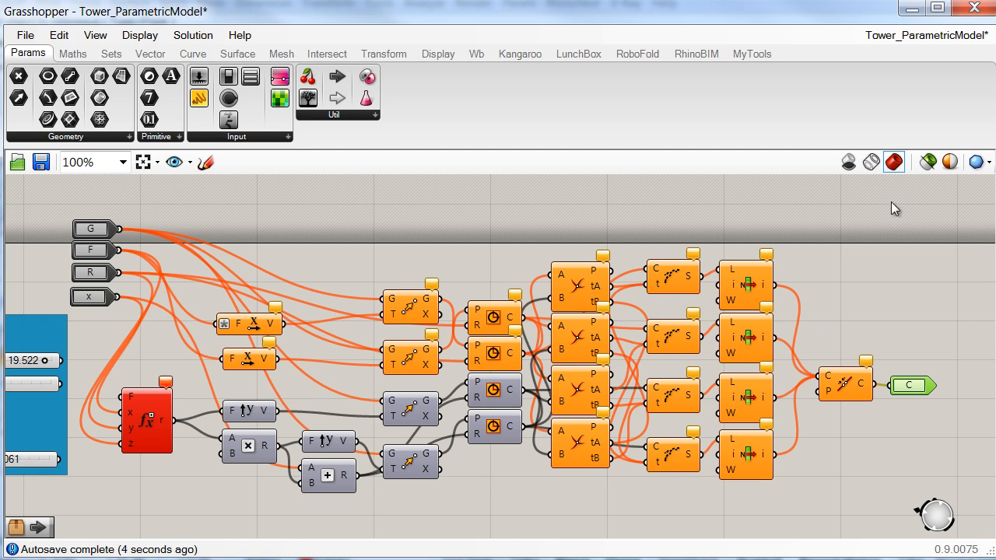
Step: Select the whole definition from the cluster inputs to the cluster output, without the sliders, and combine it into a cluster
drag(911, 205, 90, 487)
click(95, 36)
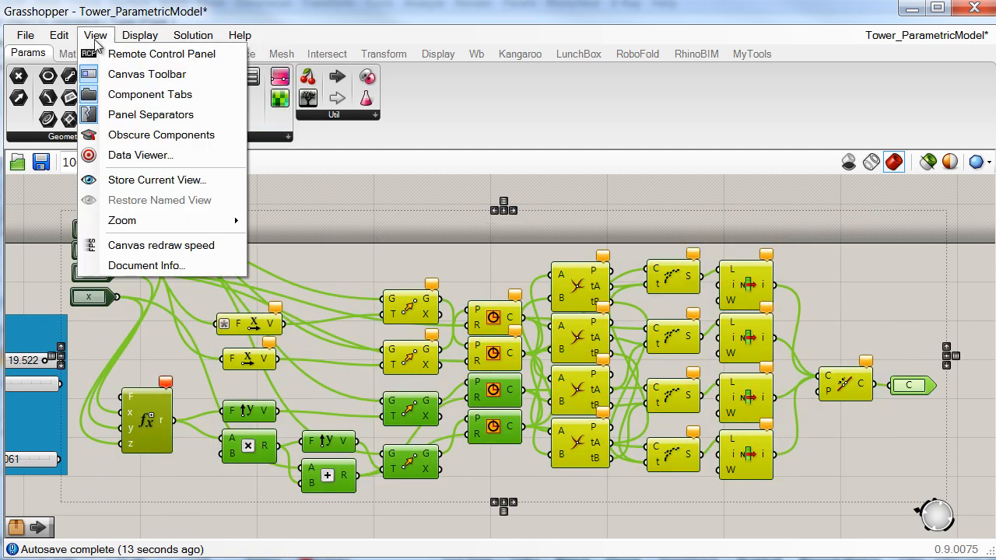
mouse_move(66, 43)
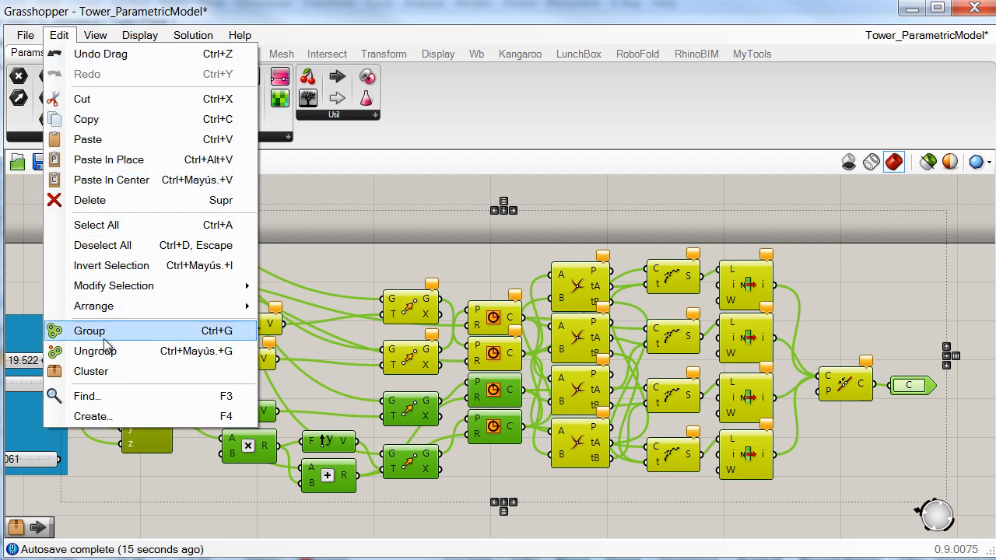
click(90, 371)
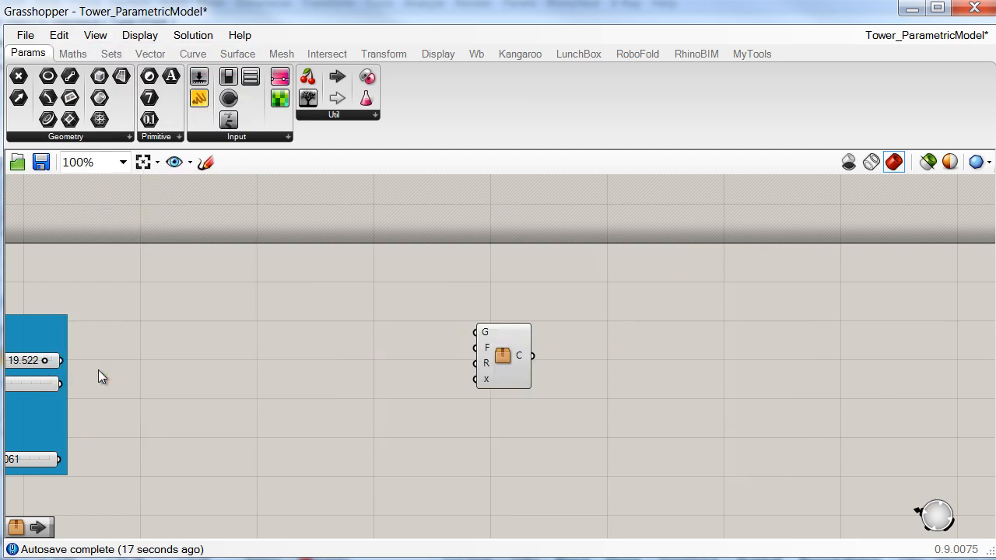
Step: Select the new cluster and open the properties for creating a user object from it
scroll(500, 357, up, 5)
scroll(506, 354, up, 1)
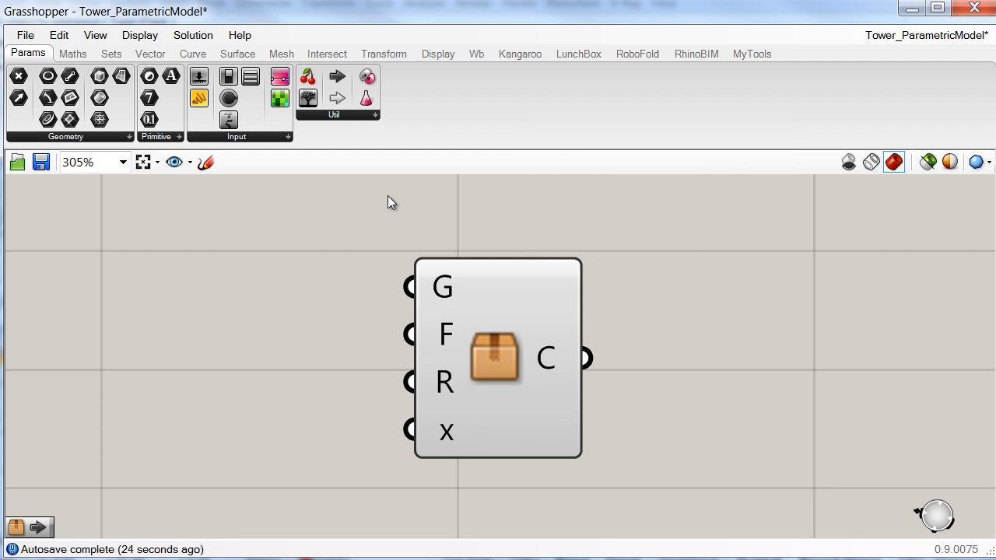
click(24, 38)
click(26, 36)
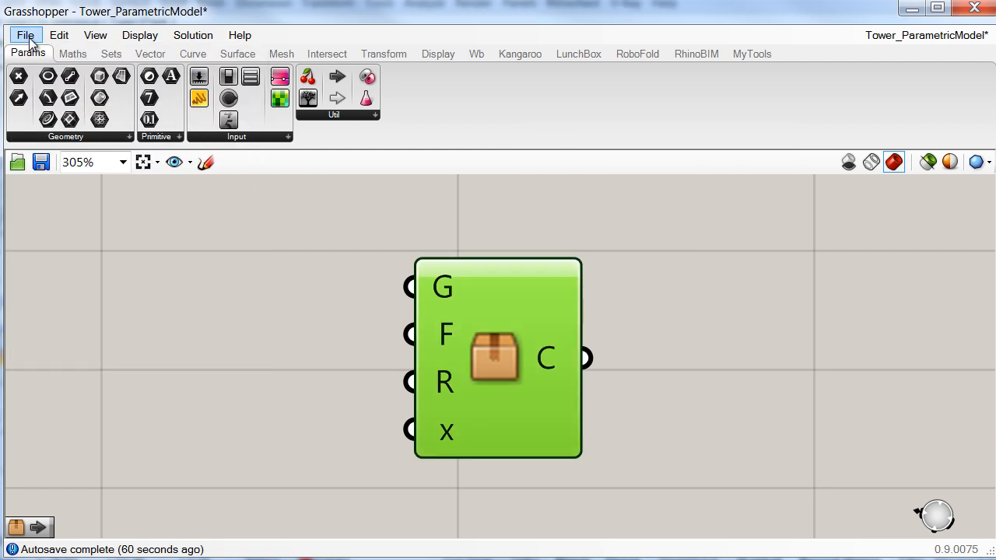
click(27, 37)
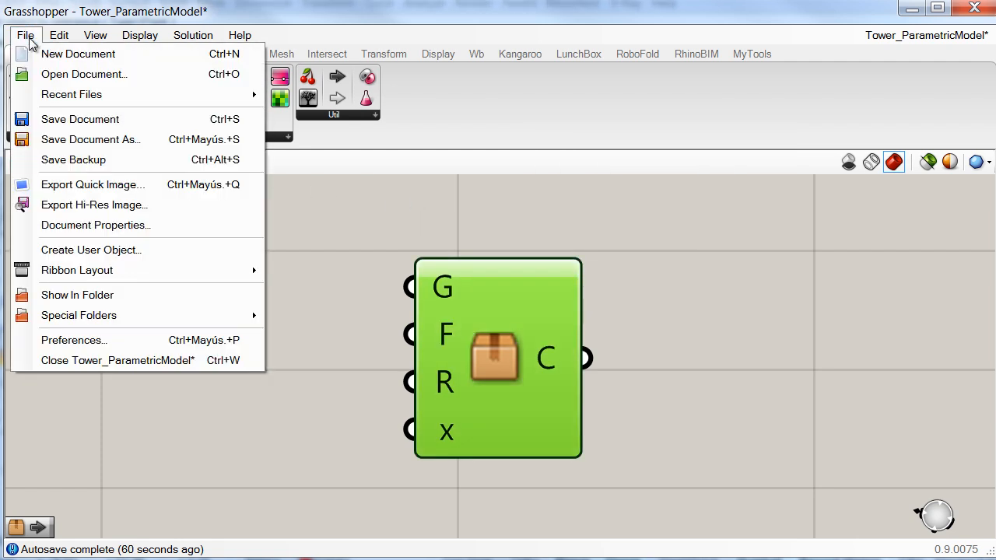
click(111, 250)
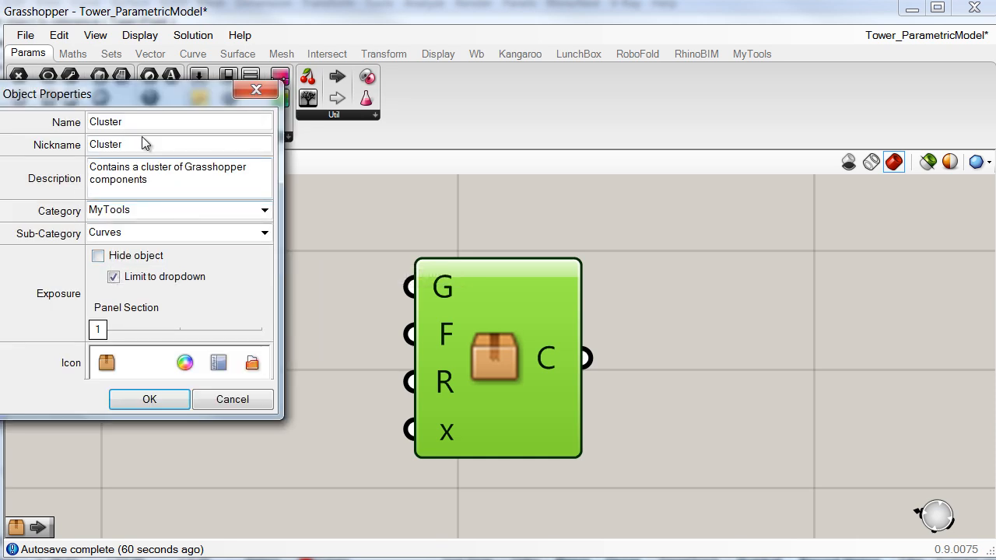
Step: Set both the name and the nickname of the user object to Oval
drag(138, 122, 98, 123)
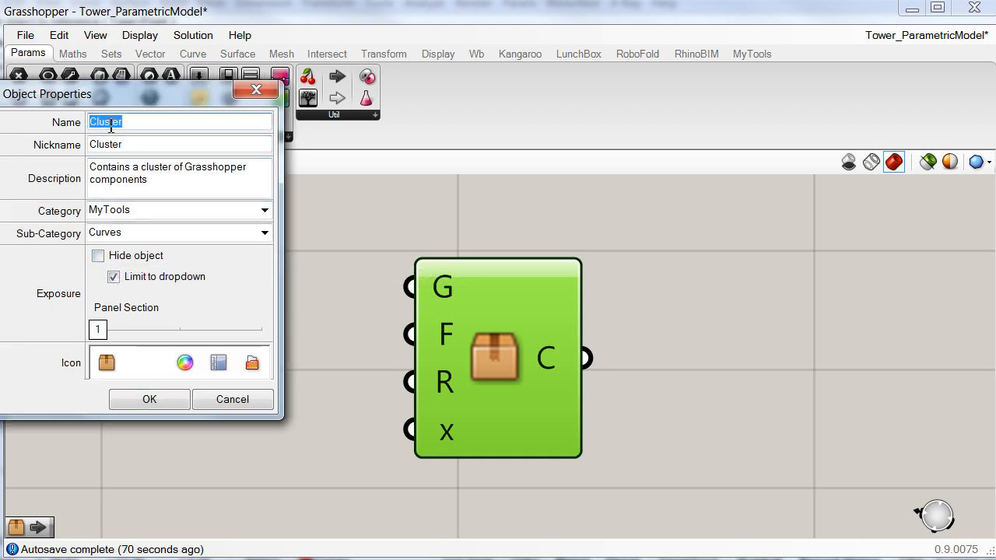
text(Oval)
key(Tab)
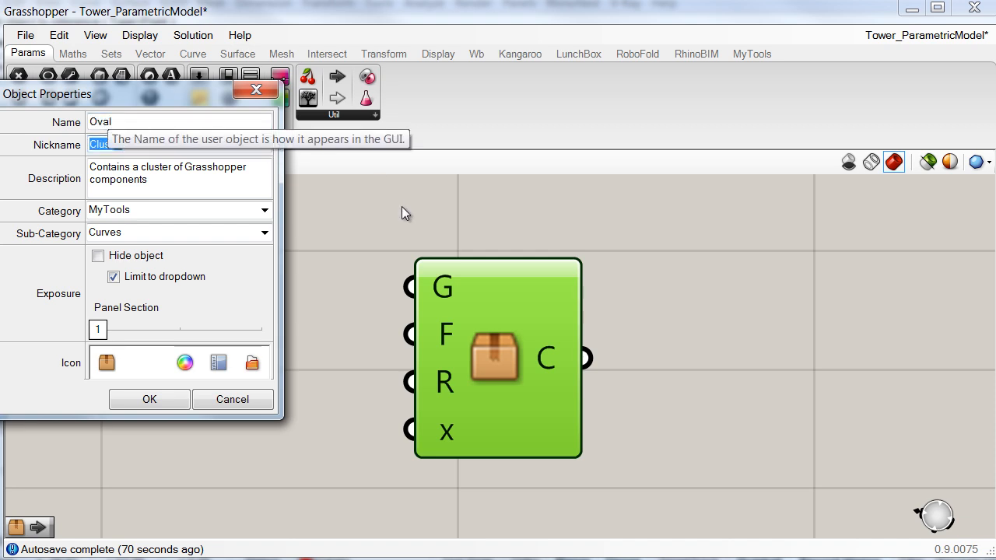
text(O)
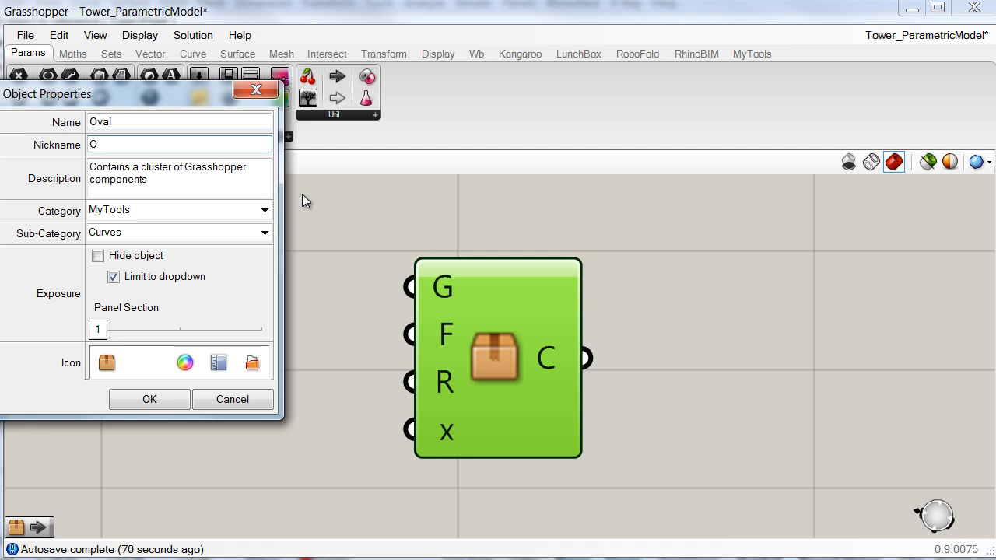
text(val)
Step: Set the user object's description to "Creates an Oval", leave Limit to dropdown off, and create it under MyTools, Curves
drag(239, 177, 102, 174)
text(Creates)
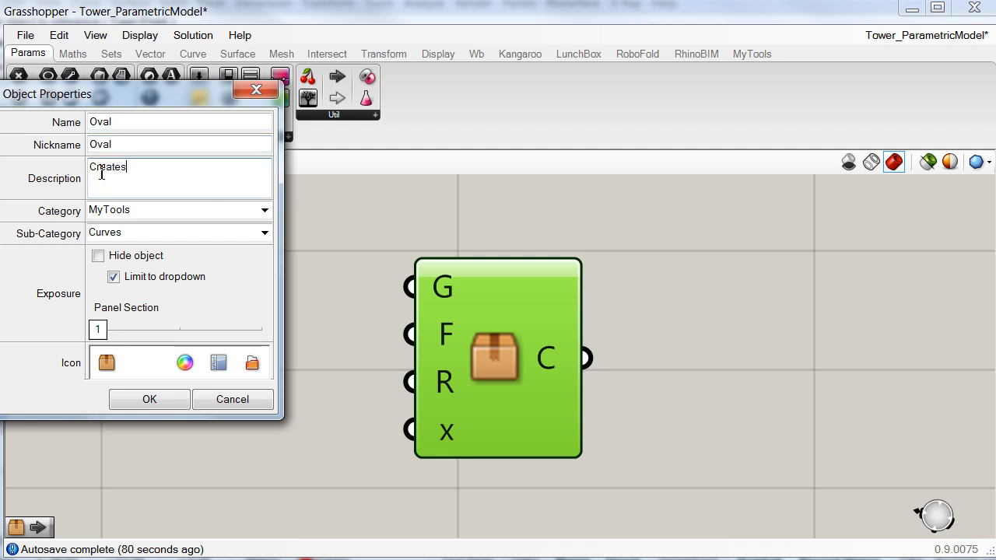
text( an oval)
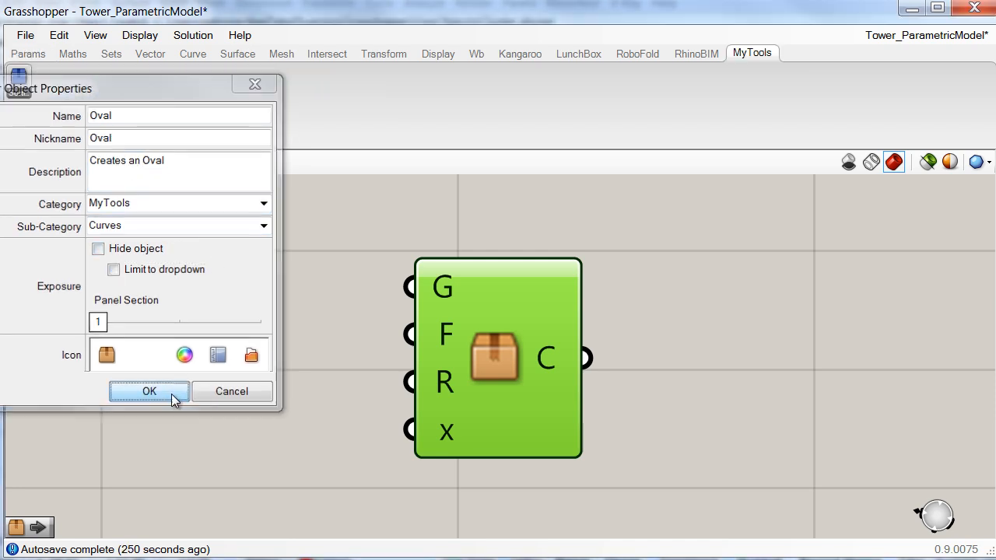
click(150, 393)
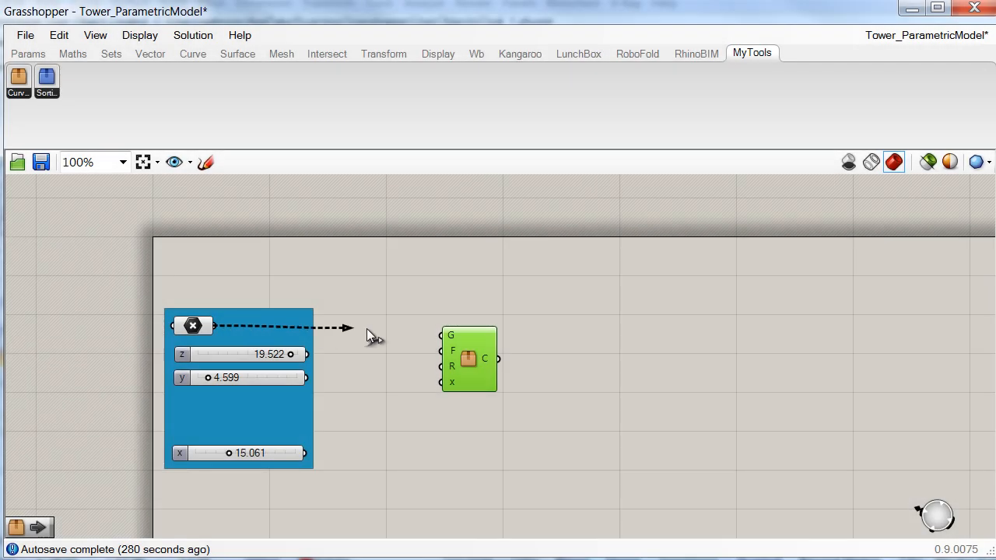
Step: Connect the point parameter and the z, y and x sliders to the cluster's G, F, R and x inputs respectively
drag(367, 328, 306, 354)
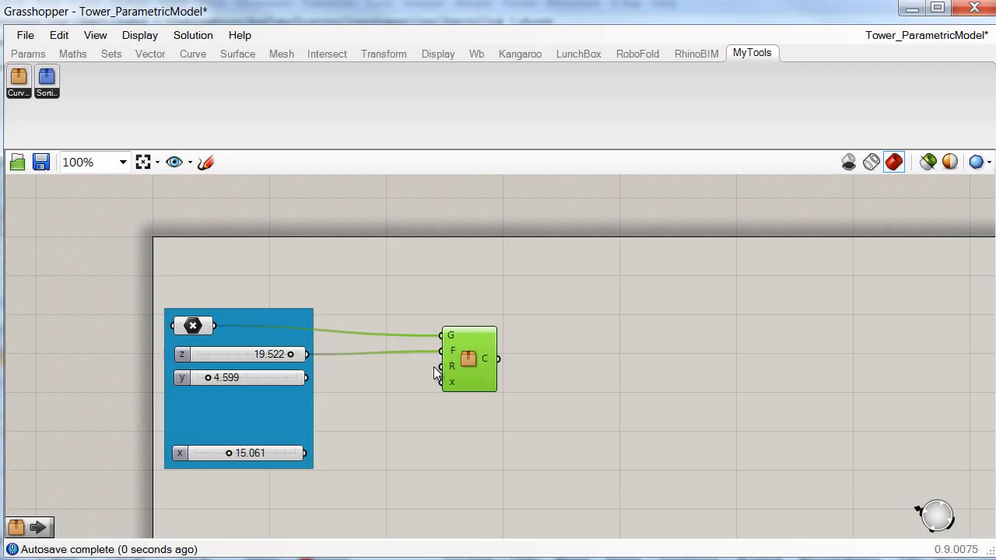
drag(431, 368, 306, 377)
drag(441, 382, 305, 453)
Step: Reposition the cluster and add a Curve parameter connected to its C output
drag(469, 364, 408, 400)
double_click(536, 399)
text(curve)
click(502, 378)
drag(516, 399, 438, 395)
drag(535, 400, 483, 397)
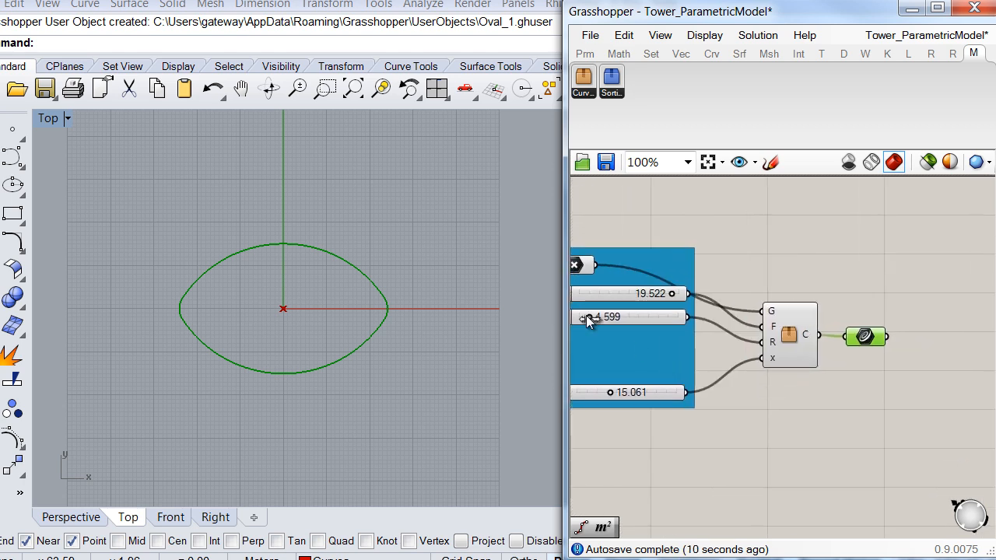
Step: Adjust the y and x sliders to test how the oval changes shape in the Top viewport
drag(587, 315, 607, 317)
drag(615, 393, 618, 391)
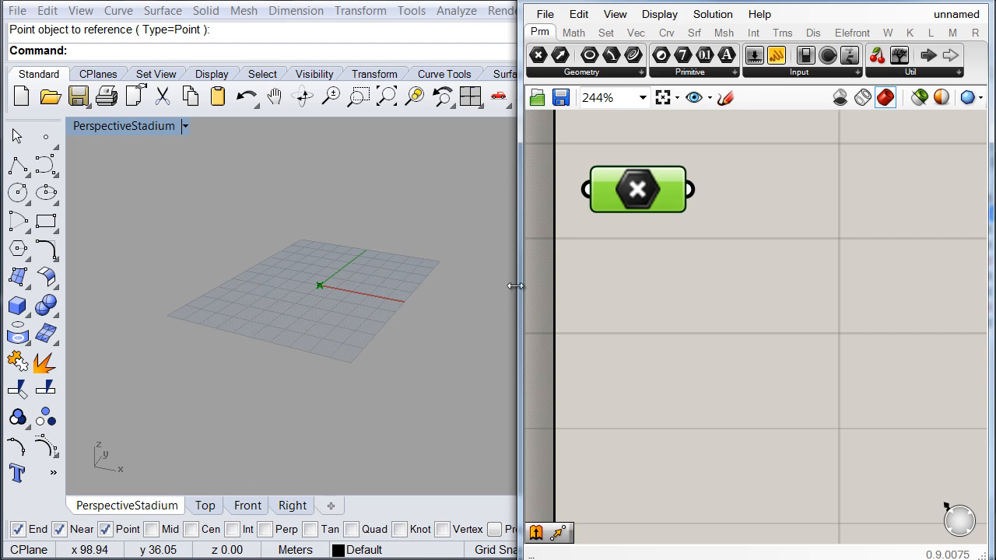
Step: Widen the Grasshopper window and place the Oval user object from the MyTools curve components on the new definition's canvas
drag(517, 285, 376, 287)
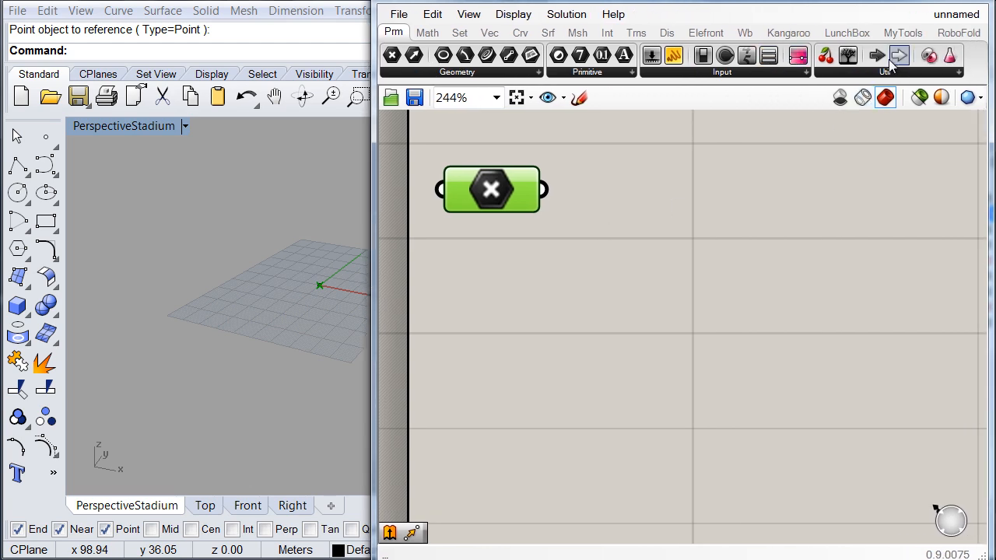
click(903, 35)
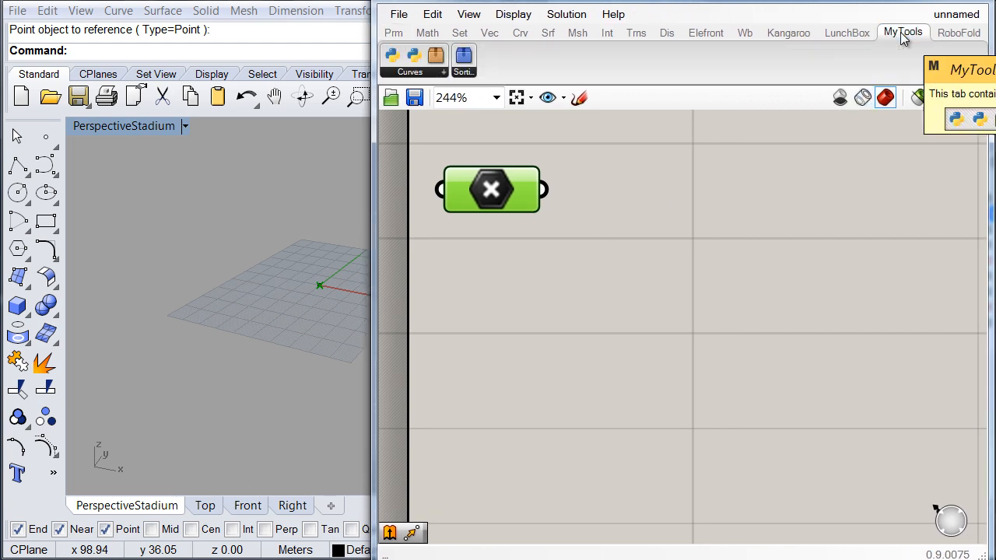
click(423, 72)
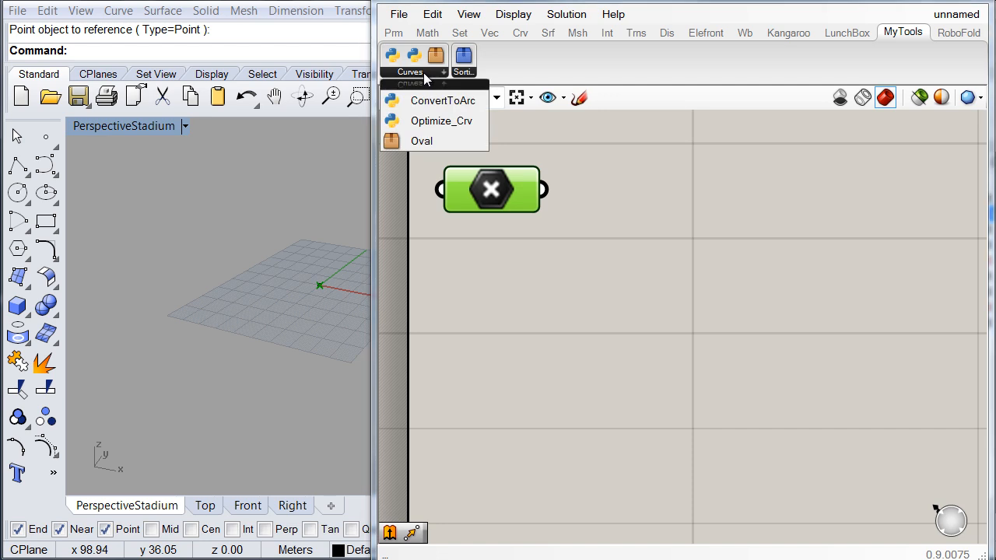
click(422, 141)
click(726, 278)
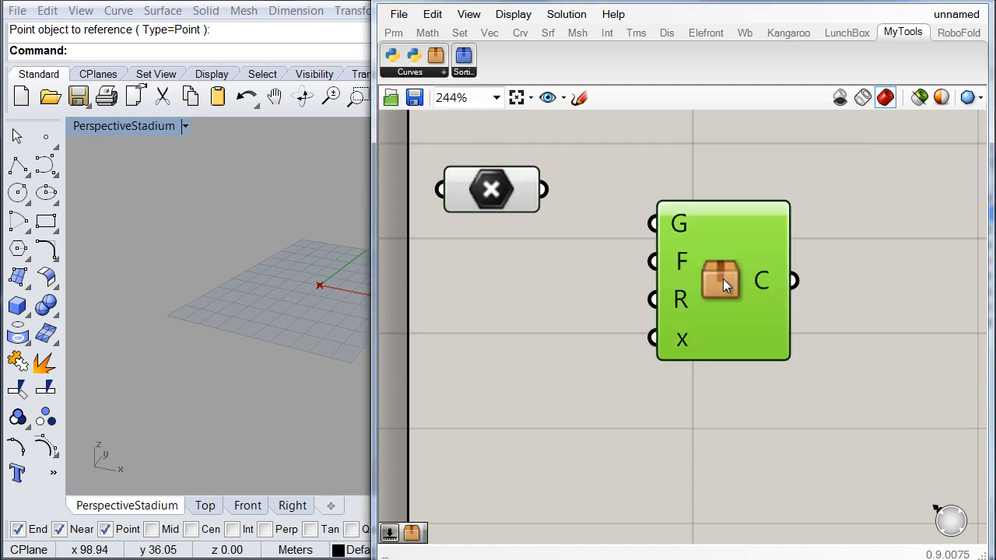
Step: Open the Oval cluster to examine its internal definition and inputs, and return to the main document
double_click(722, 278)
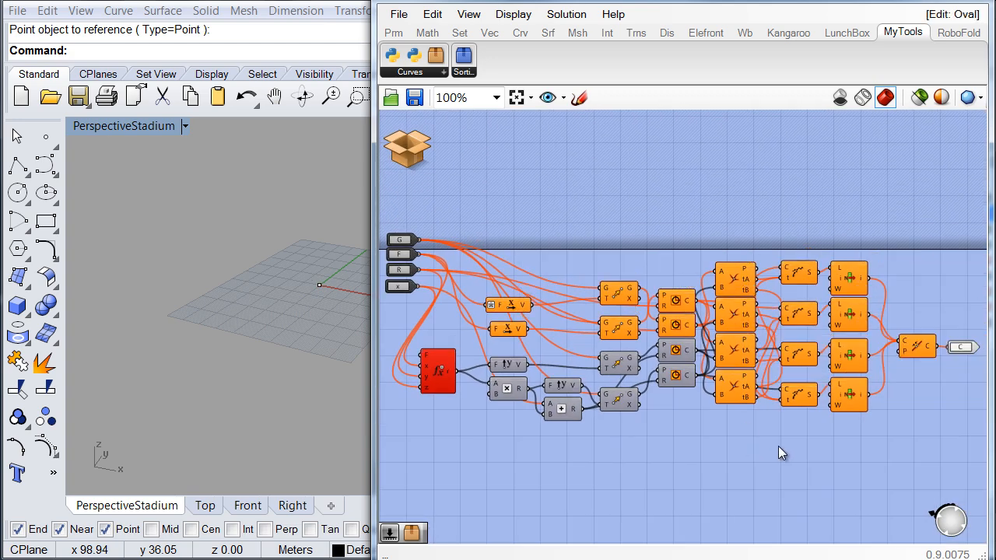
scroll(498, 458, down, 2)
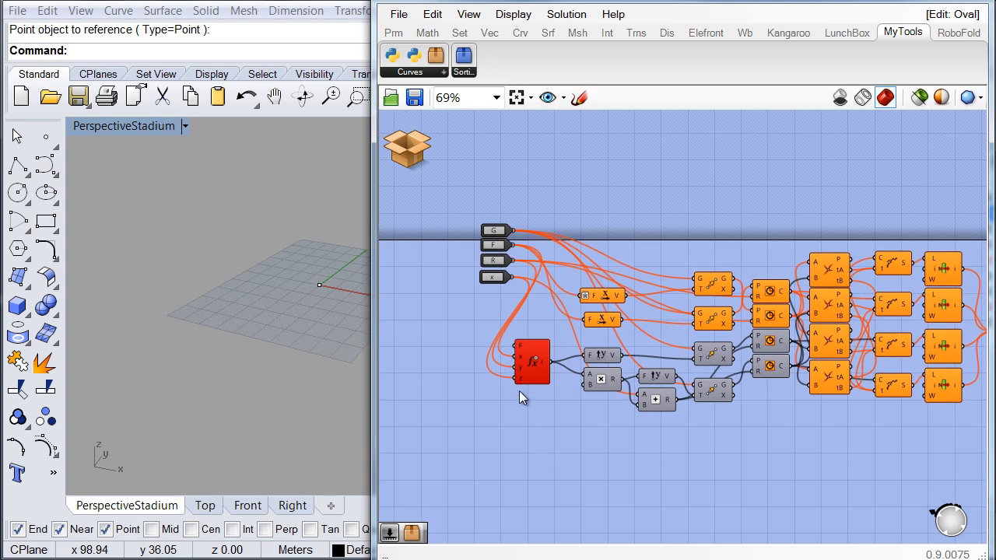
scroll(519, 391, up, 2)
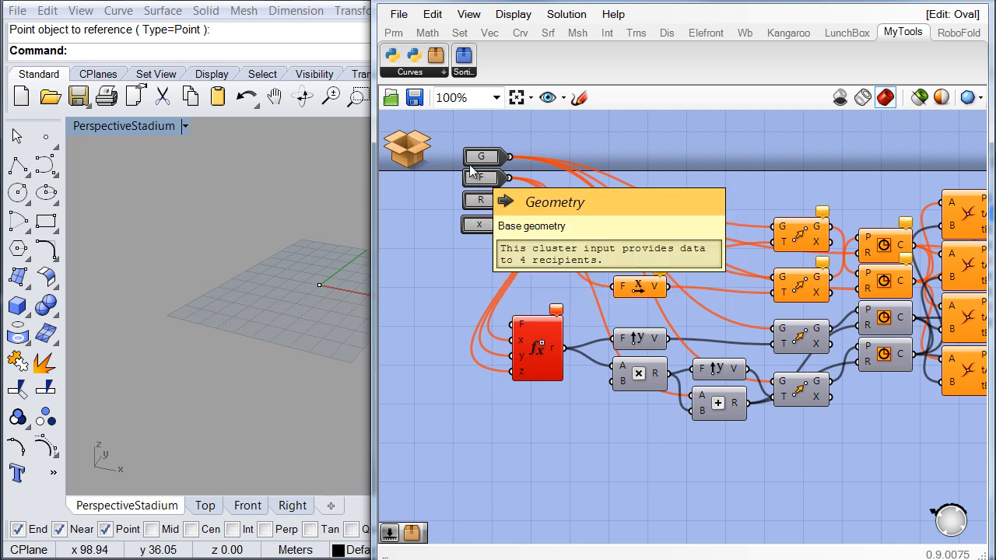
click(411, 150)
click(459, 205)
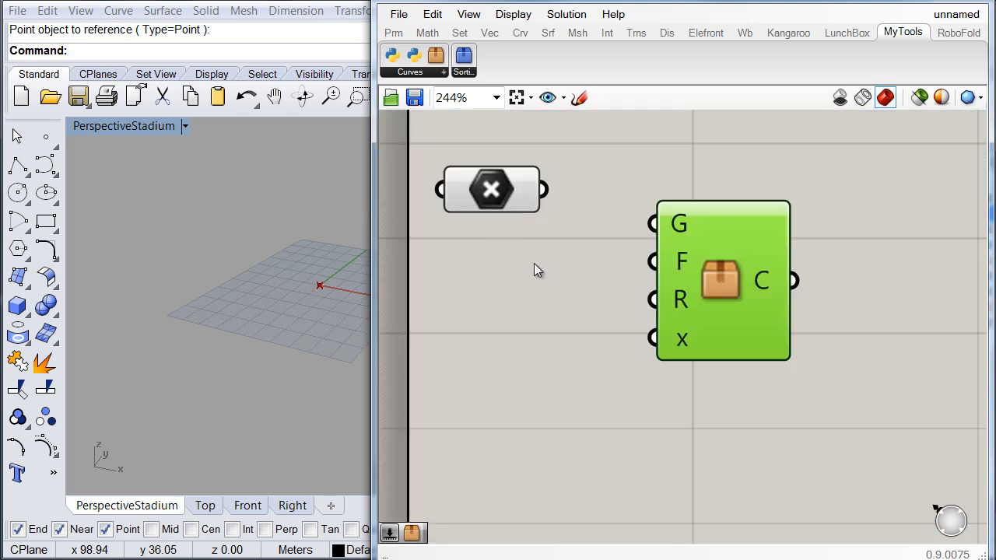
Step: Connect the Point parameter to the Oval cluster's G input and move the cluster slightly away from it
drag(660, 233, 542, 204)
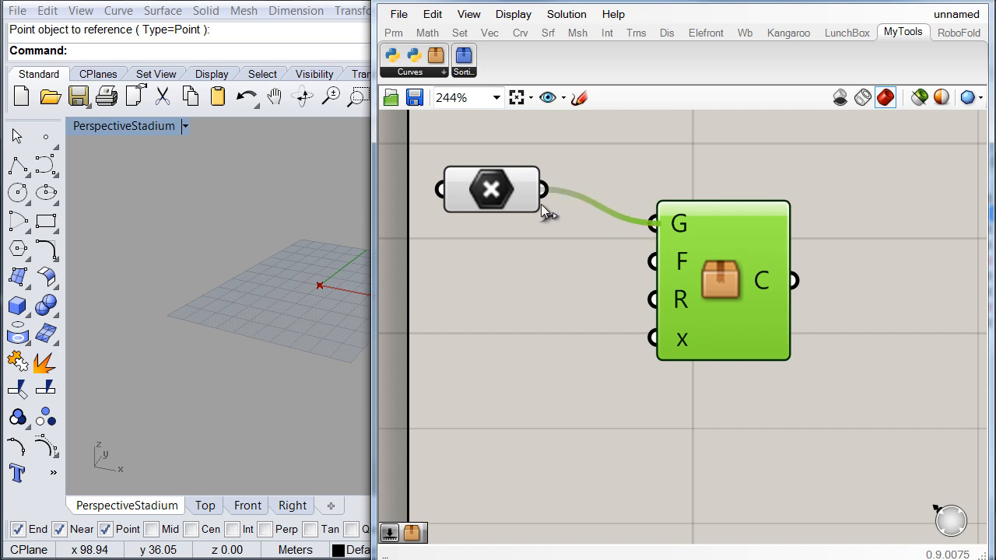
drag(702, 265, 732, 255)
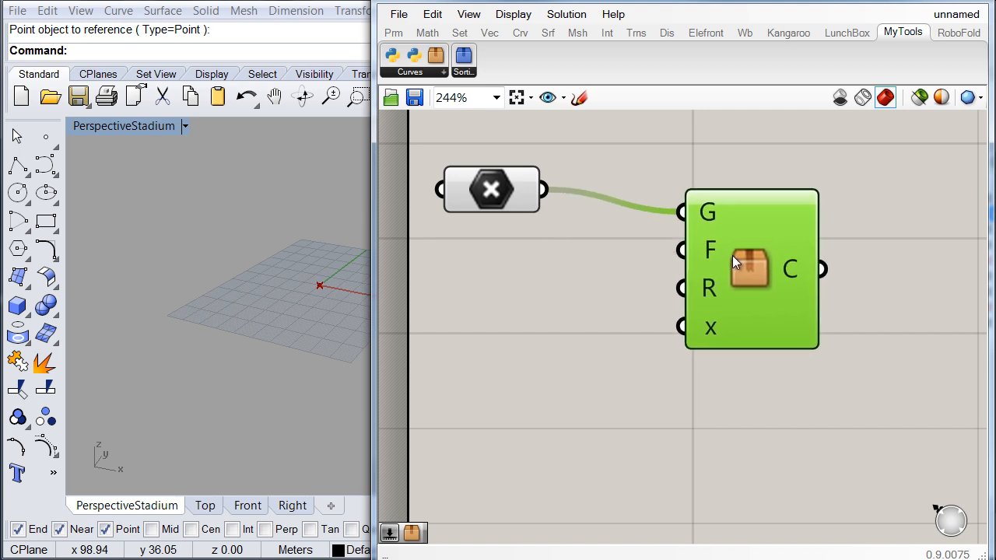
Step: Add a Number Slider below the Point parameter and set its maximum to 131
double_click(461, 332)
text(slice)
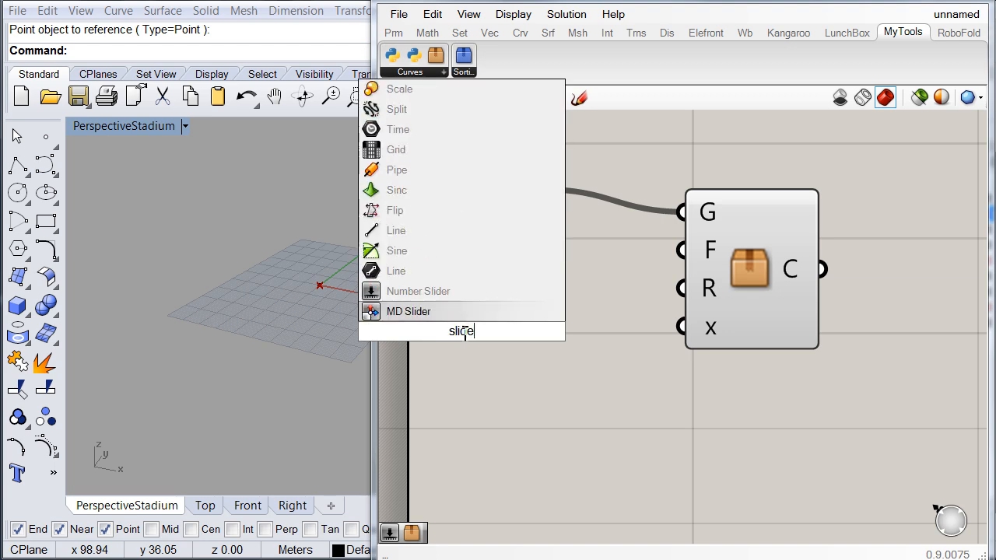
click(451, 289)
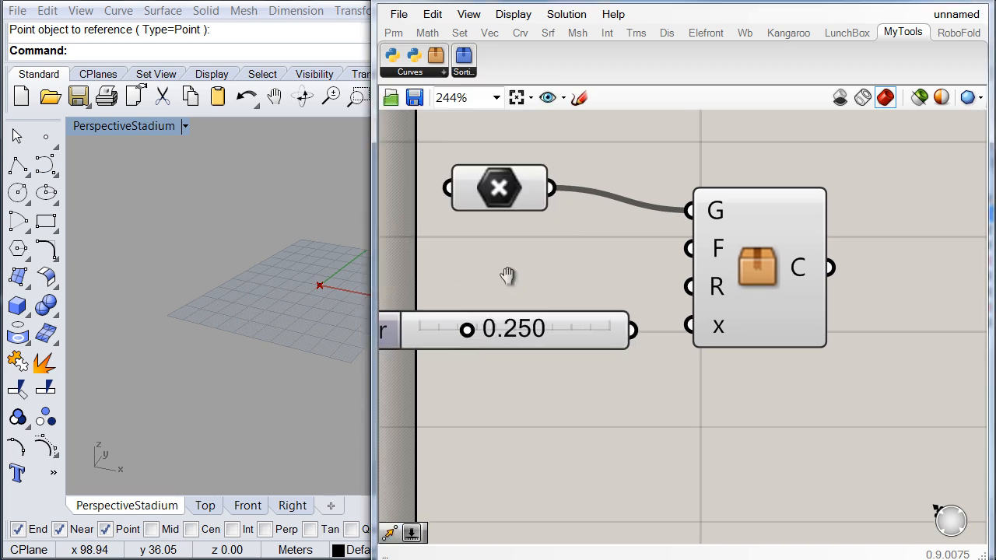
scroll(548, 277, down, 2)
click(463, 308)
double_click(463, 309)
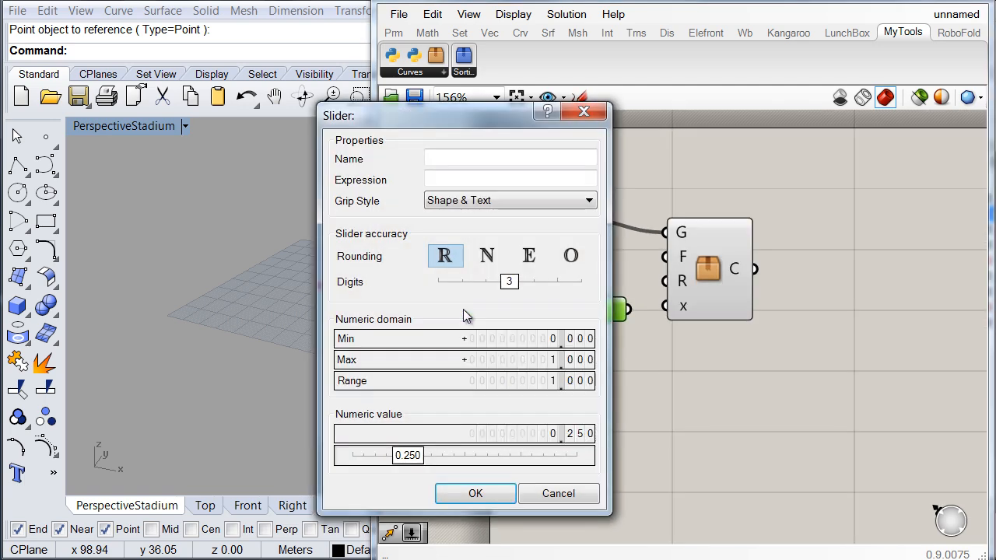
drag(544, 360, 540, 298)
drag(534, 359, 534, 331)
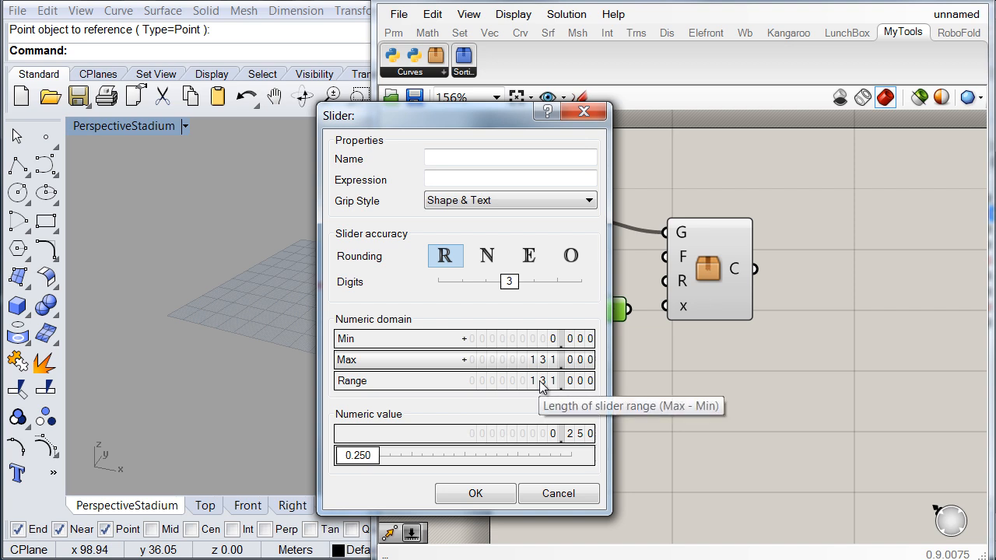
click(499, 496)
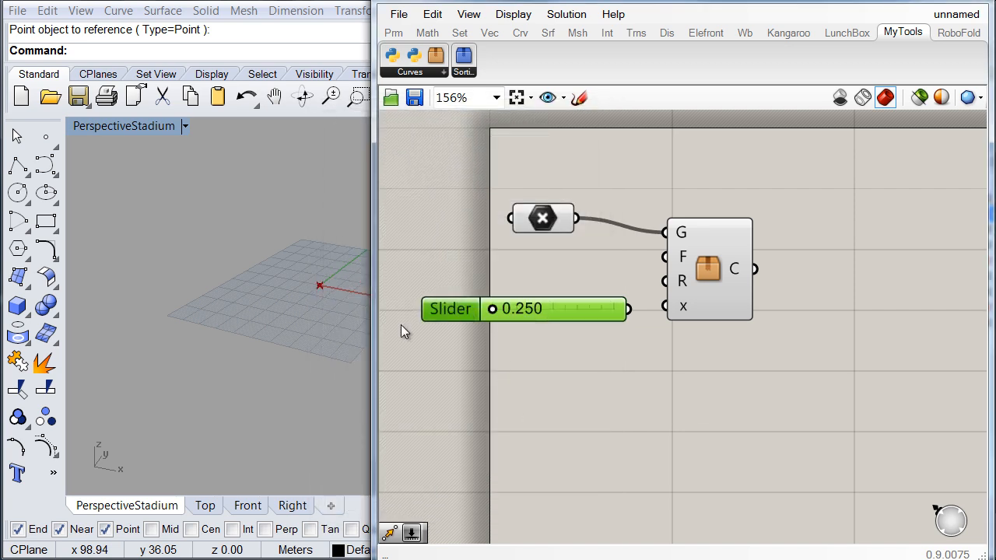
Step: Move the number slider up beside the Oval cluster and connect it to the F input
shift+right_drag(272, 302, 168, 324)
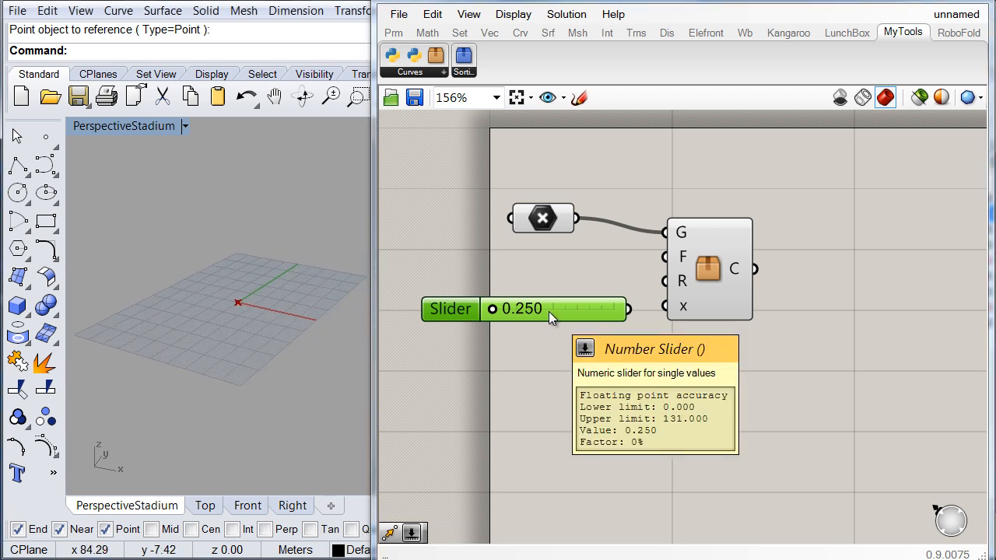
drag(469, 311, 460, 296)
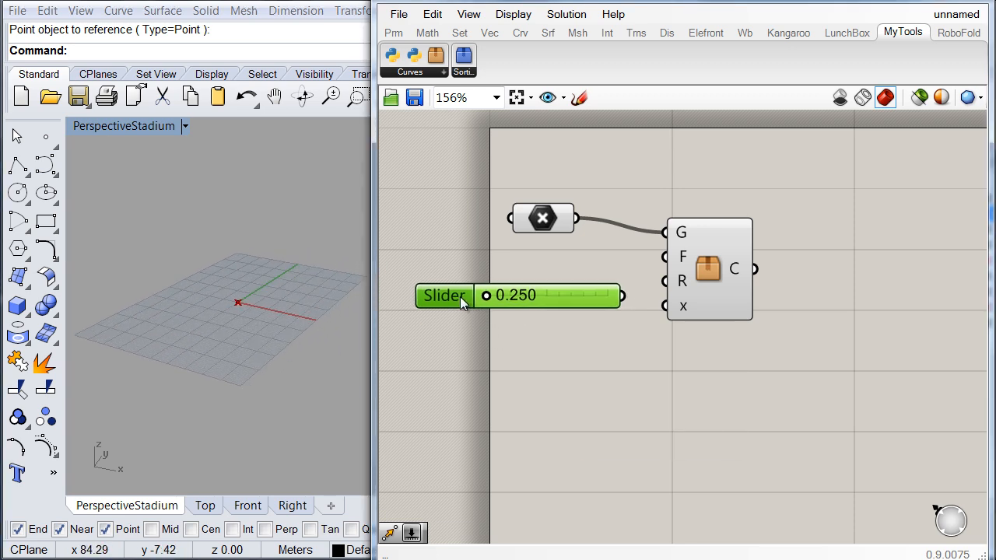
drag(649, 261, 652, 258)
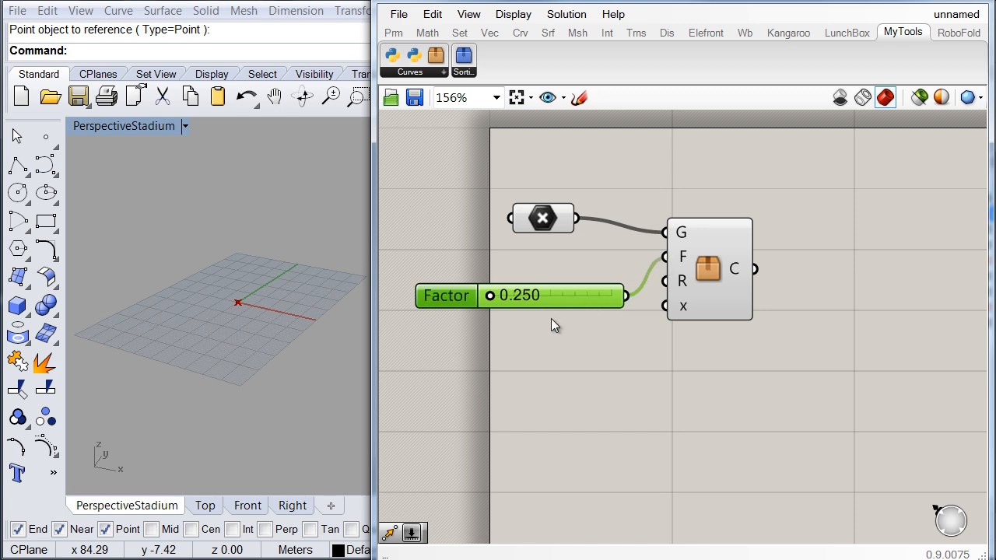
Step: Make two copies of the slider, stack them below the Point parameter, and connect them to the R and x inputs
drag(448, 292, 448, 339)
key(ctrl+c)
key(ctrl+v)
key(ctrl+v)
drag(630, 298, 665, 281)
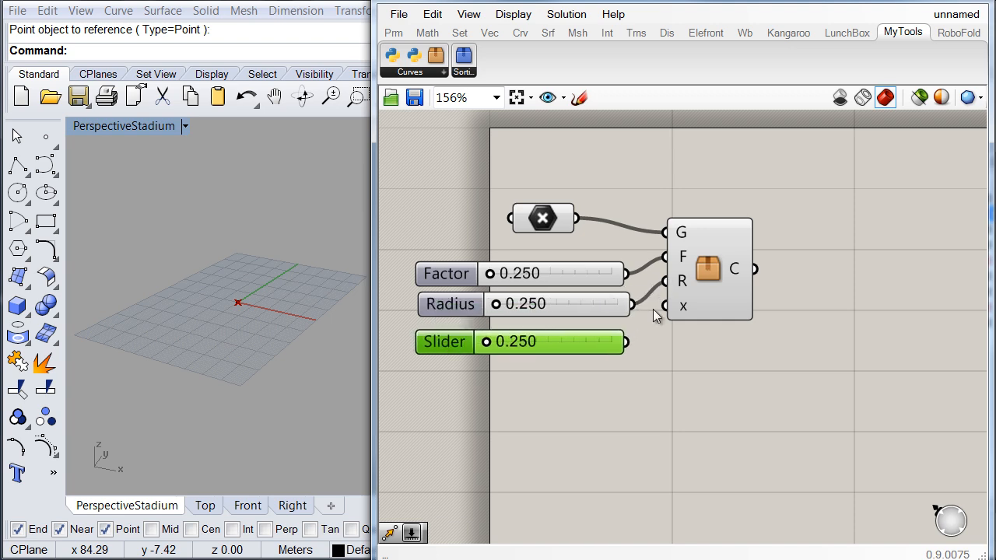
drag(637, 336, 665, 305)
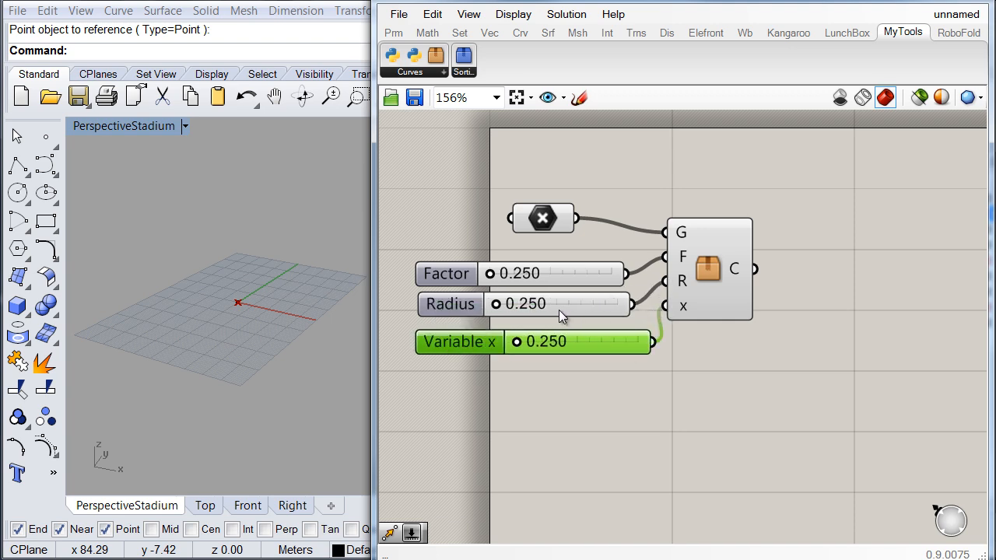
Step: Set the Factor slider to 50, the Radius slider to 100 and the Variable x slider to 120
double_click(540, 277)
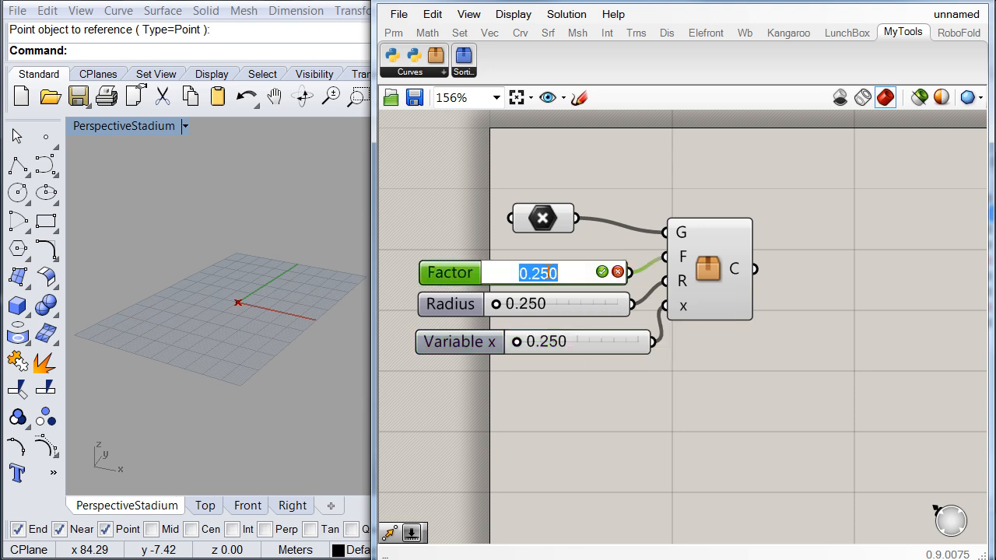
text(50)
key(Return)
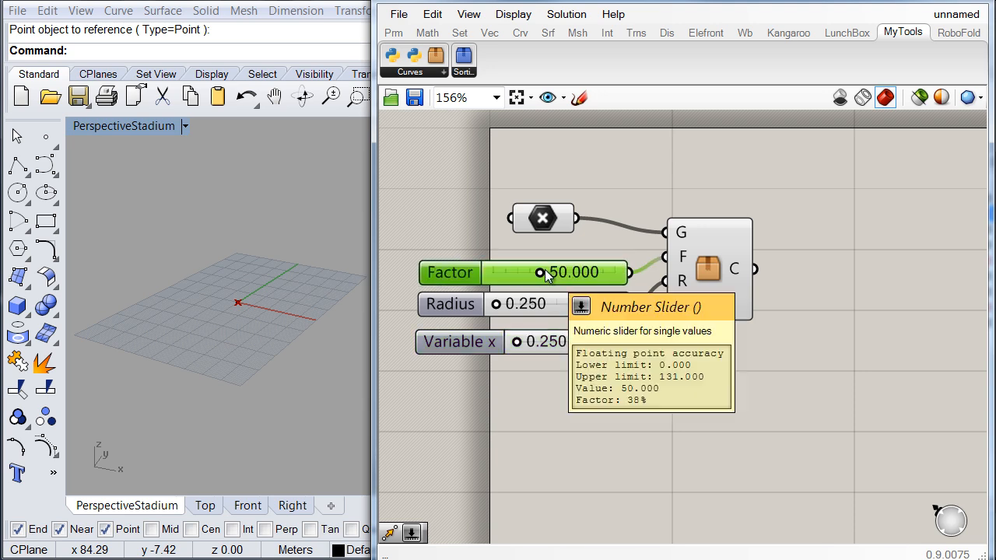
double_click(550, 300)
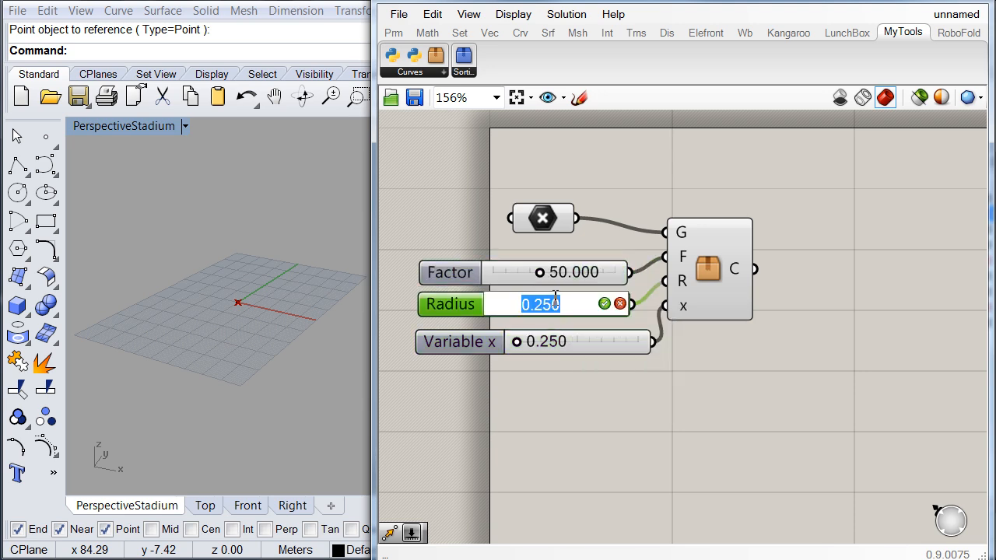
text(100)
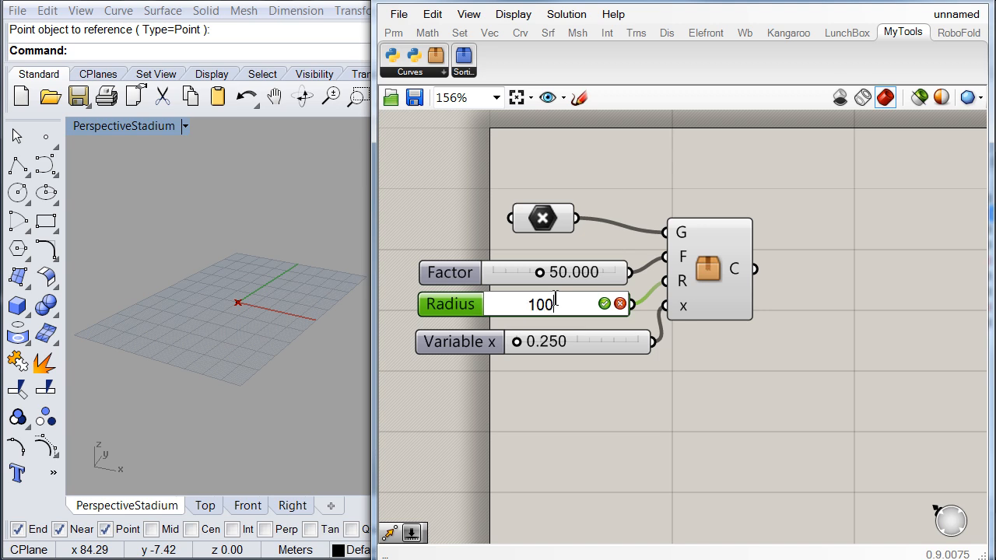
key(Return)
double_click(561, 341)
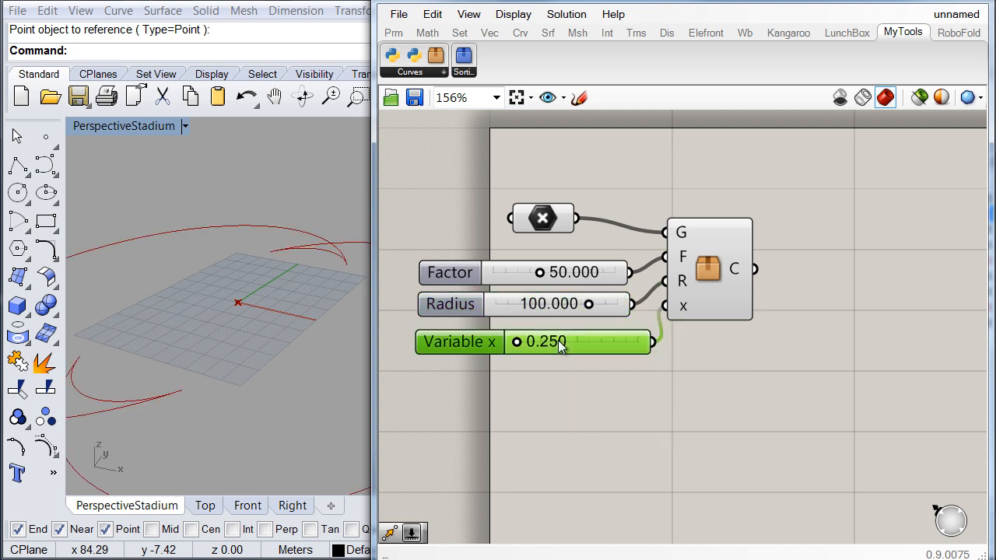
text(120)
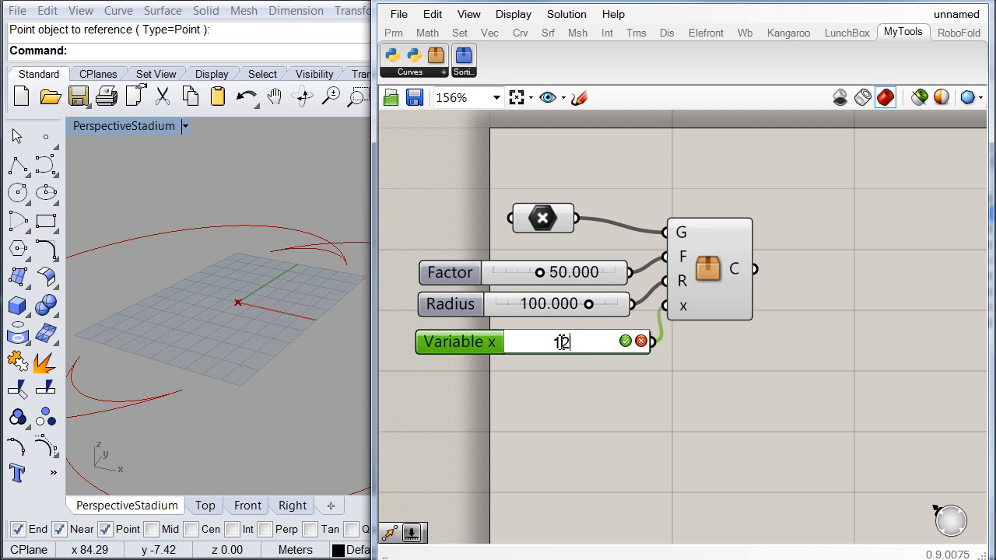
click(625, 341)
Step: Select the Oval cluster, shift it slightly, and view its complete curve in a maximized Top viewport in Rhino
drag(721, 290, 730, 288)
double_click(84, 128)
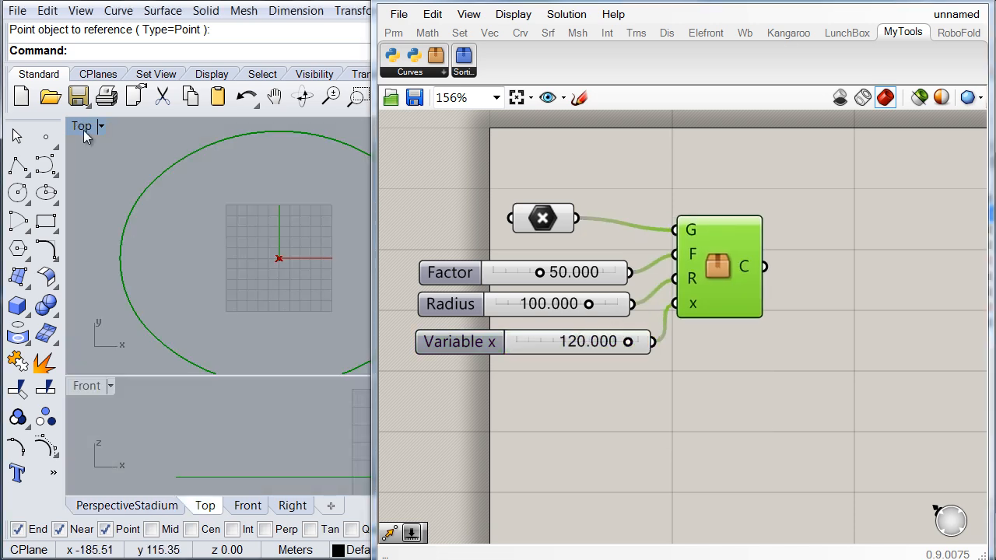
double_click(83, 128)
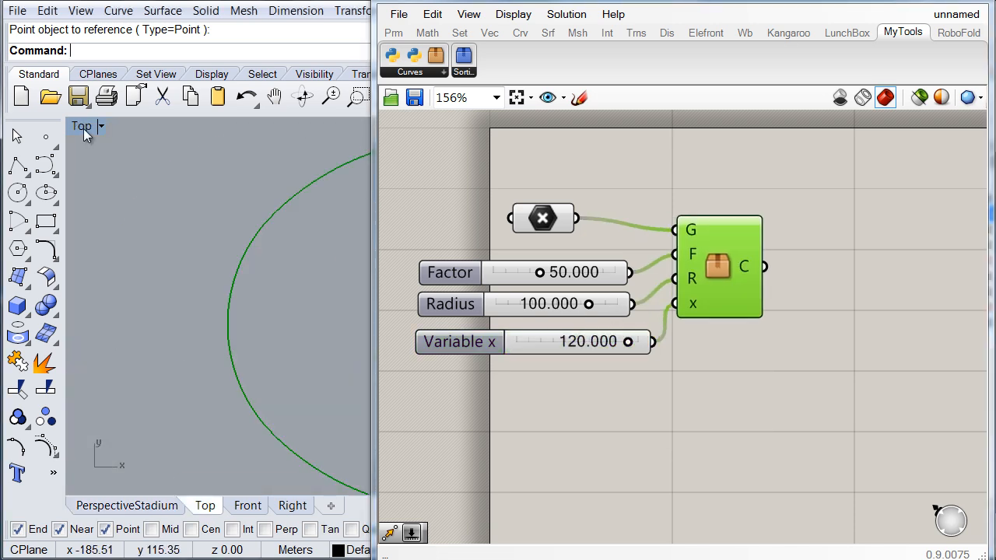
scroll(139, 168, down, 10)
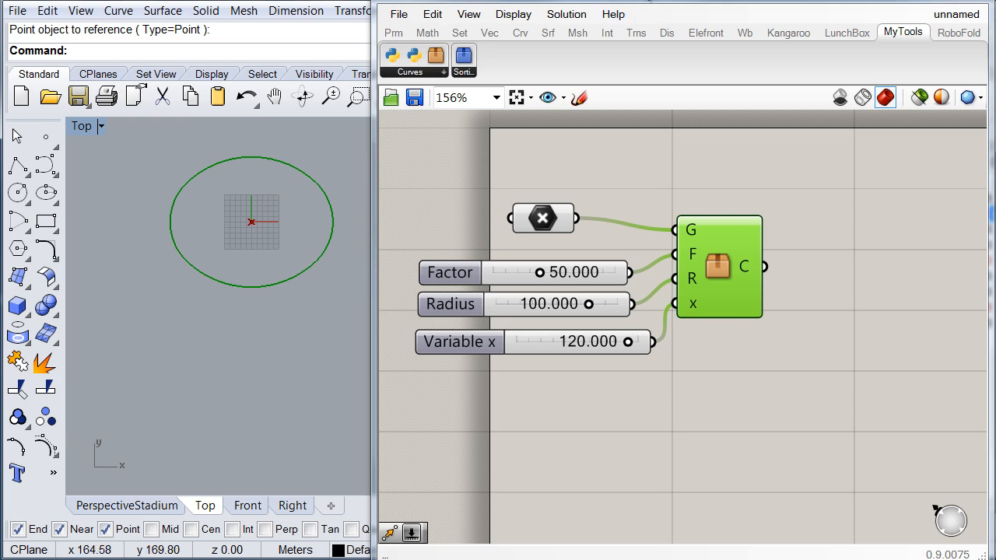
Step: Turn on the Frames layer in Rhino and view the stadium floor plan under the oval, then restore the Grasshopper window
double_click(591, 2)
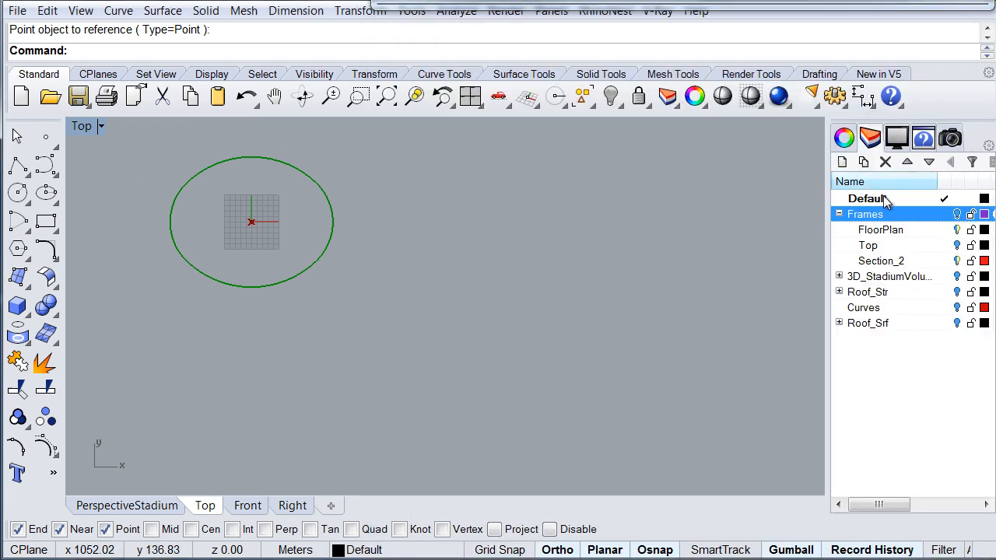
click(957, 214)
scroll(256, 237, up, 3)
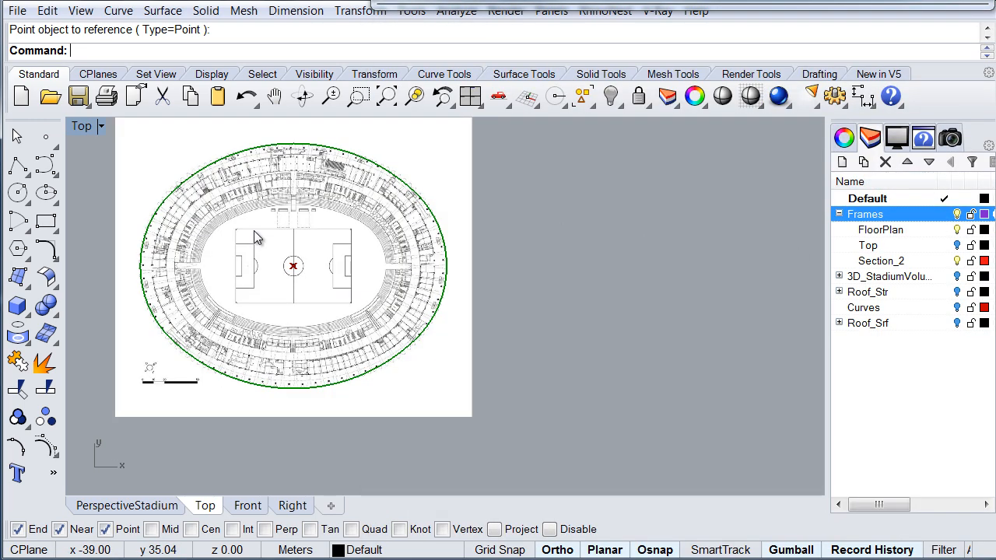
scroll(268, 233, up, 4)
scroll(276, 263, down, 2)
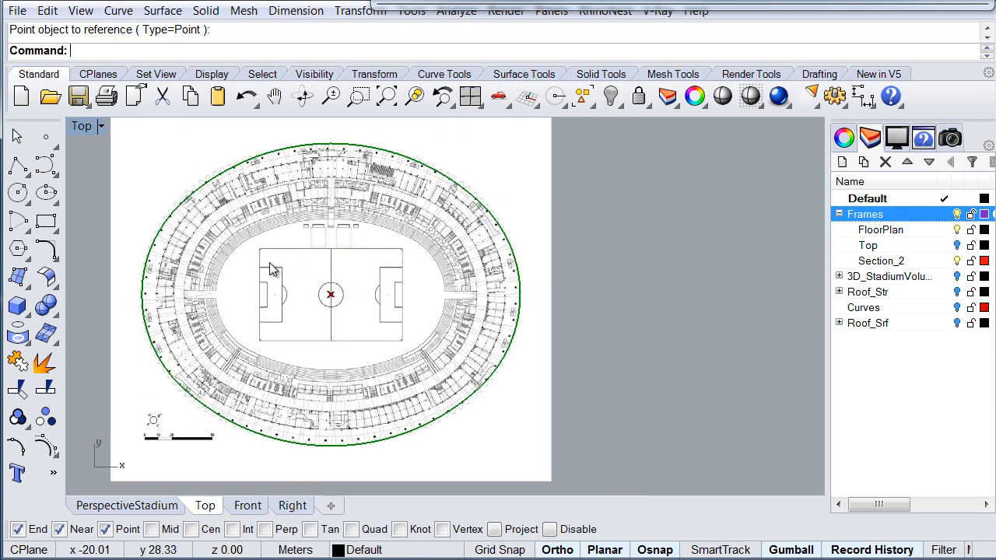
right_drag(270, 265, 205, 264)
double_click(667, 4)
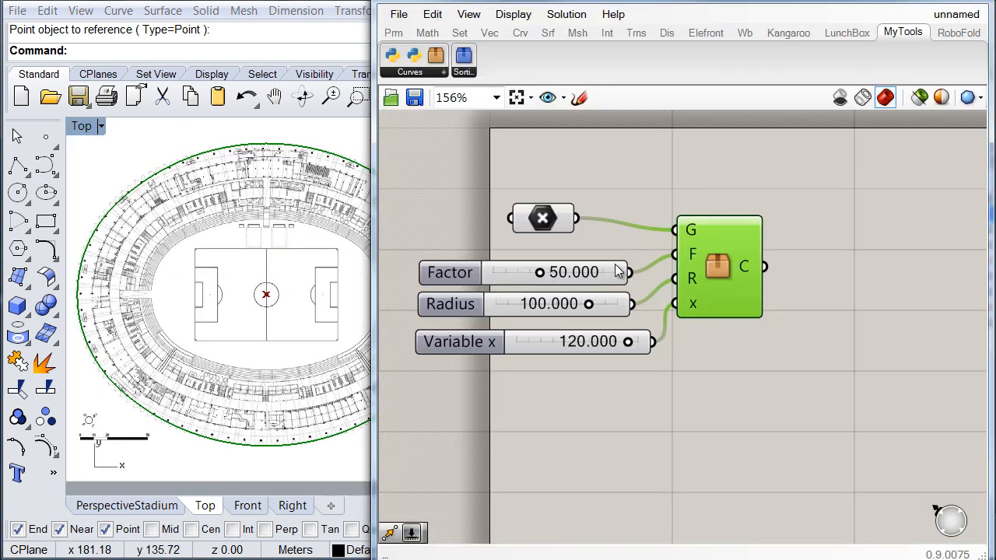
Step: Set the Factor slider to 46, the Radius slider to 102 and the Variable x slider to 116
double_click(559, 274)
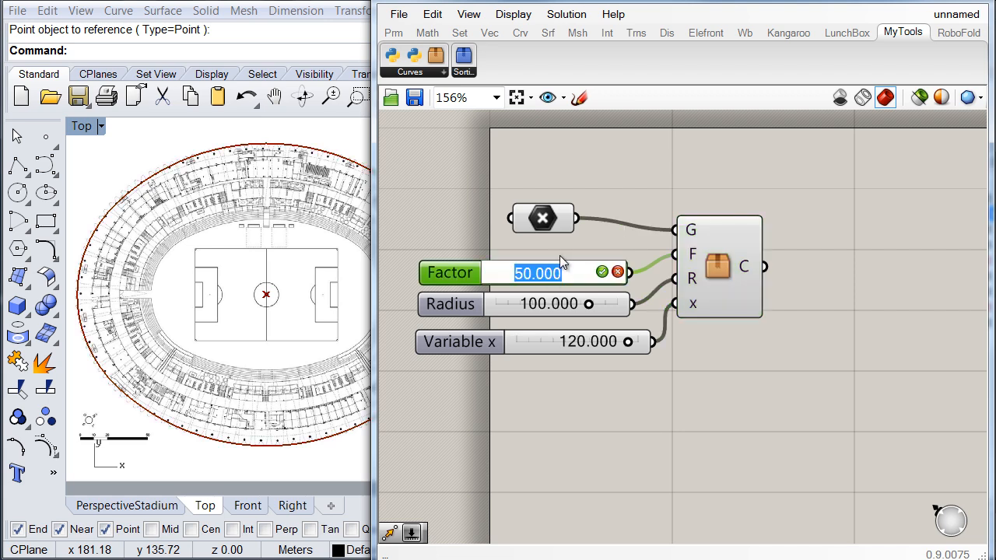
text(46)
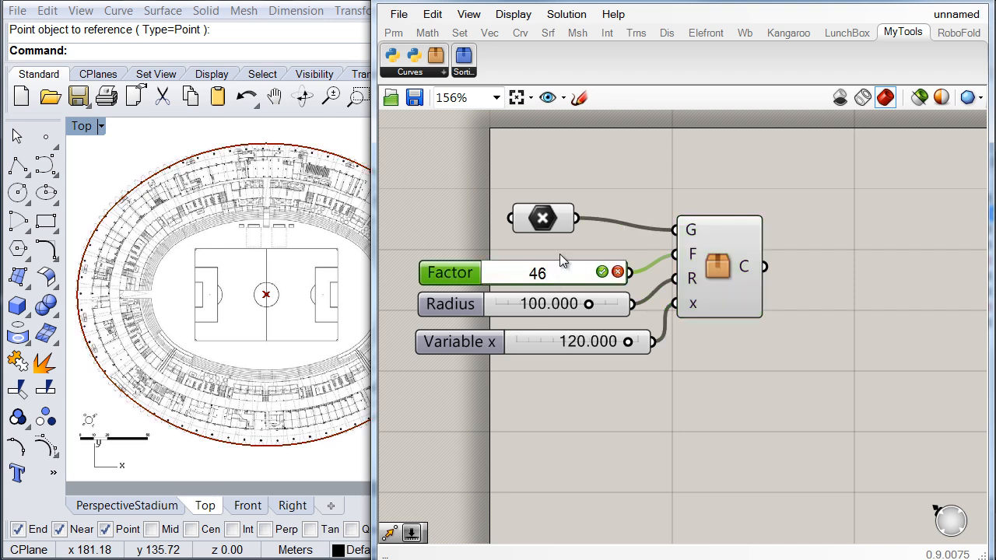
click(602, 270)
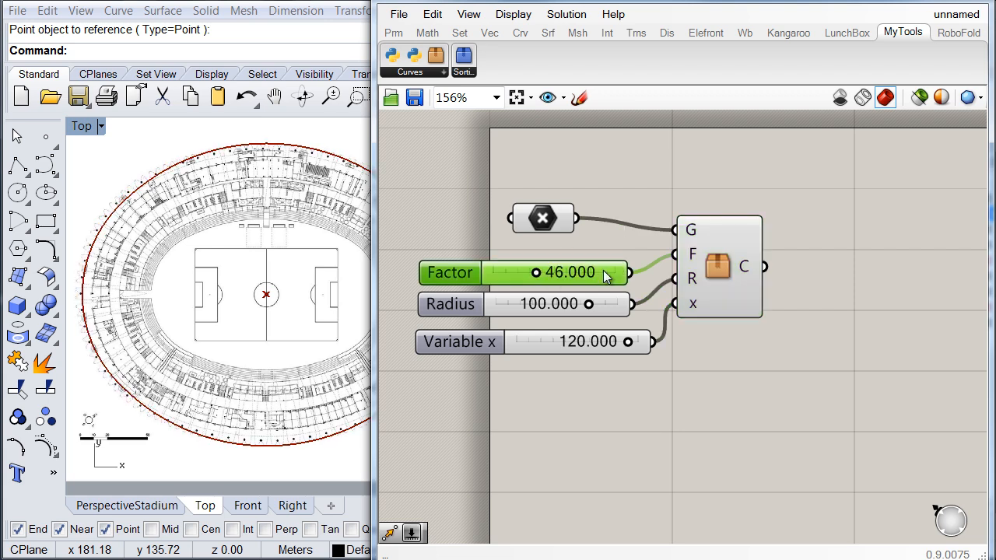
double_click(574, 304)
text(102)
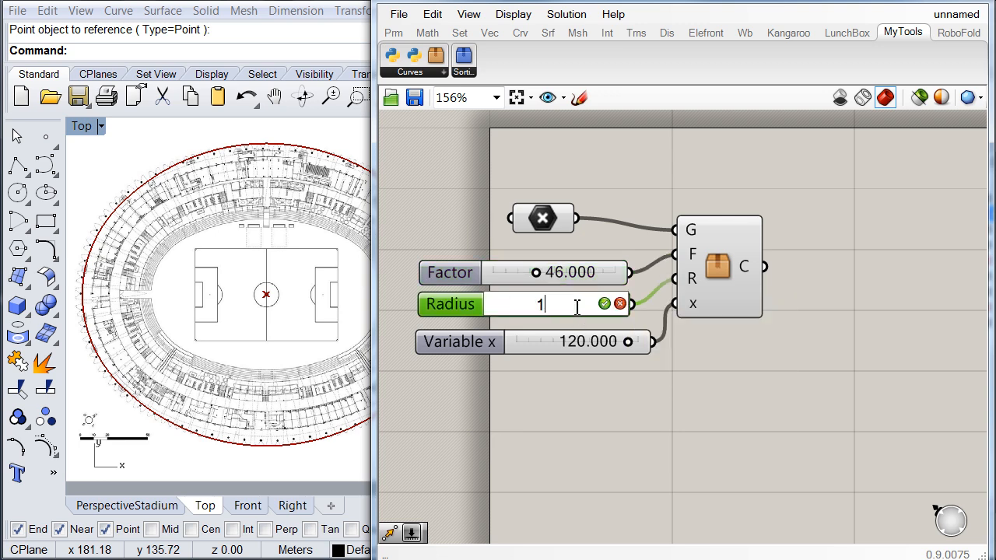
click(604, 304)
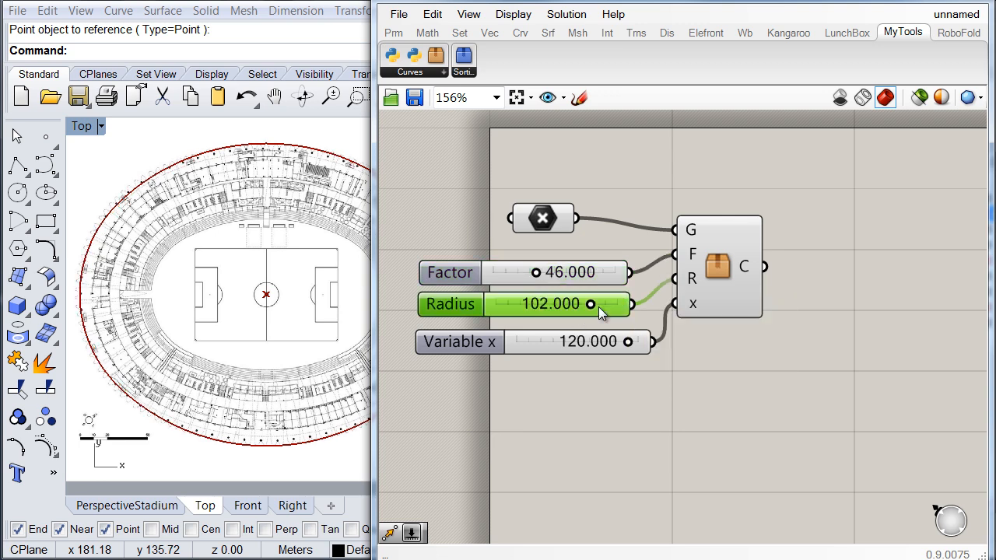
double_click(613, 342)
text(116)
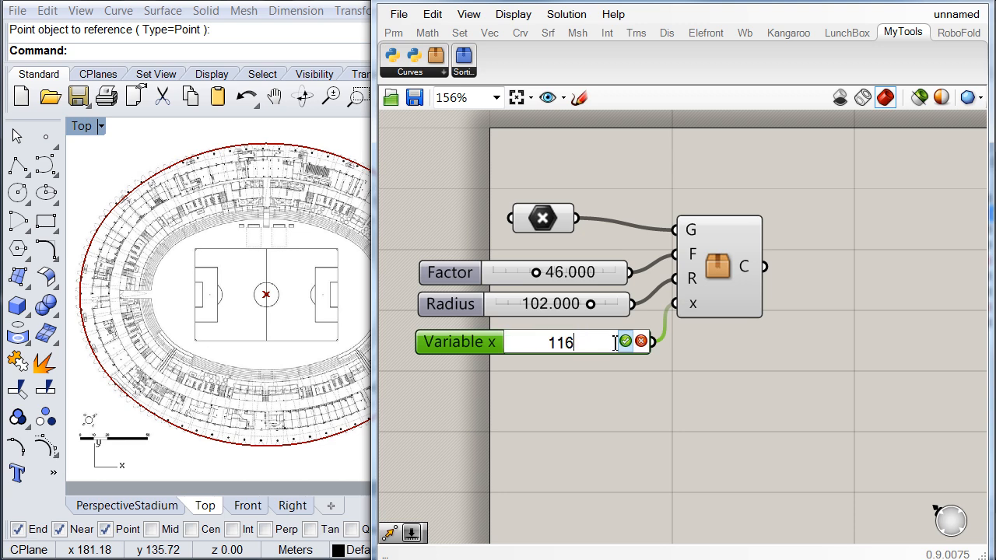
click(625, 341)
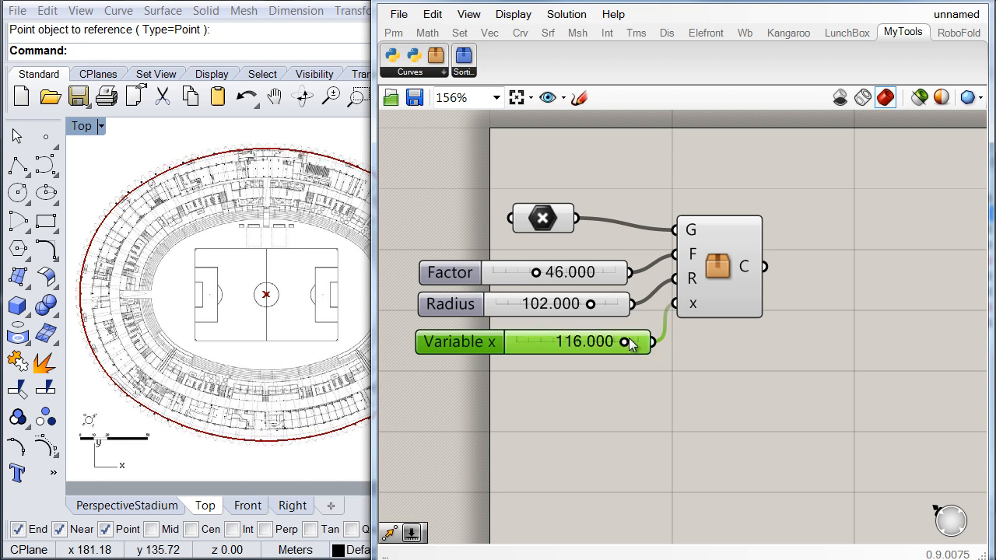
Step: Narrow the Grasshopper window to uncover the whole oval in Rhino, and turn on the Top layer under Frames
drag(376, 155, 484, 156)
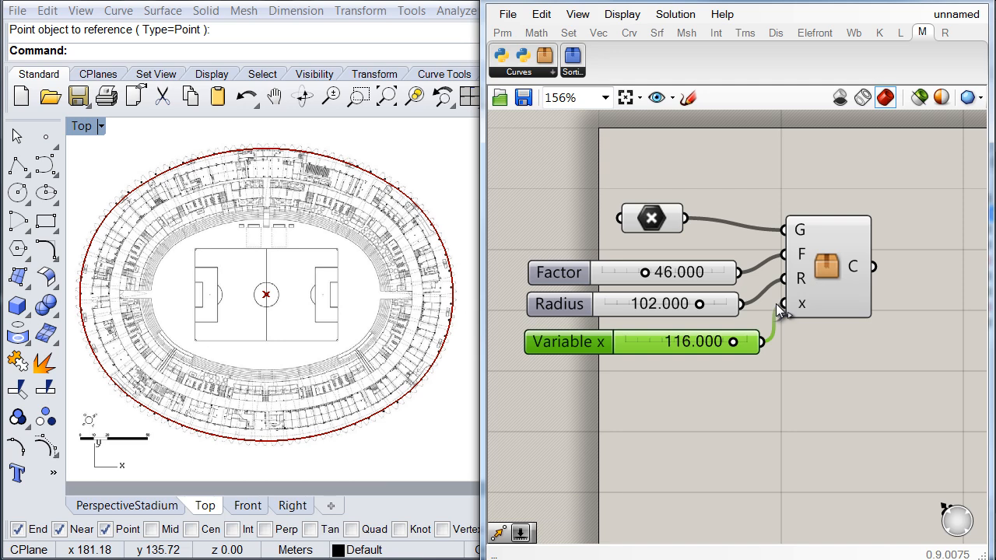
drag(780, 309, 782, 304)
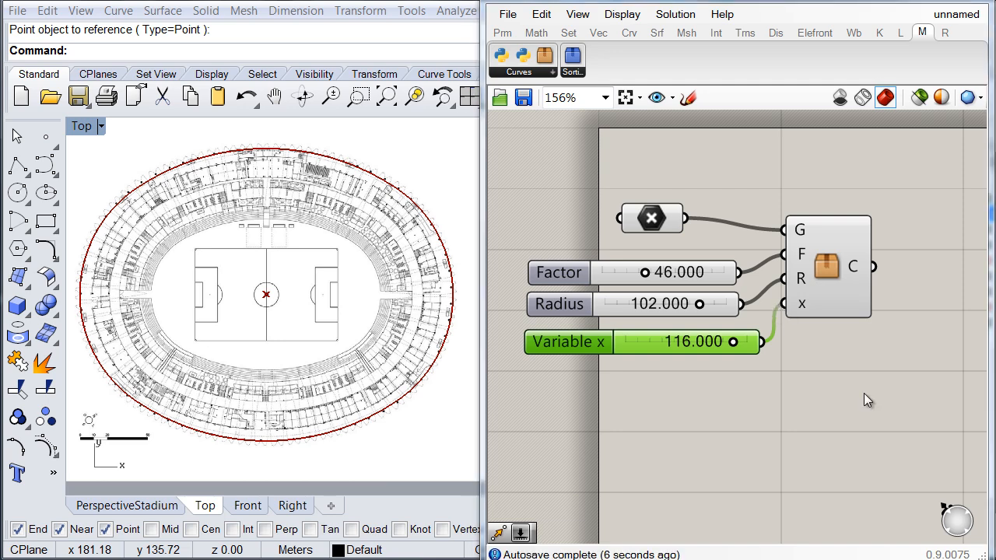
double_click(875, 2)
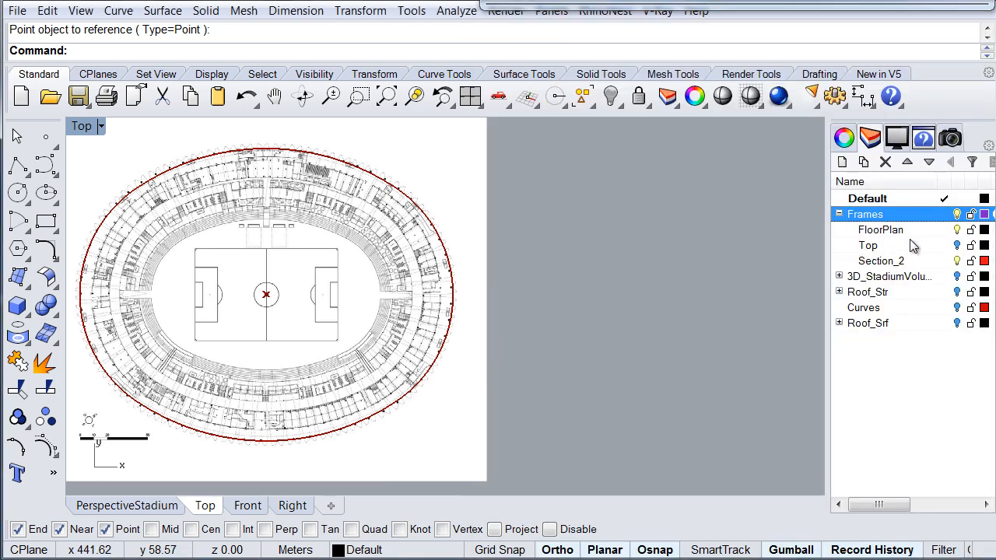
click(957, 246)
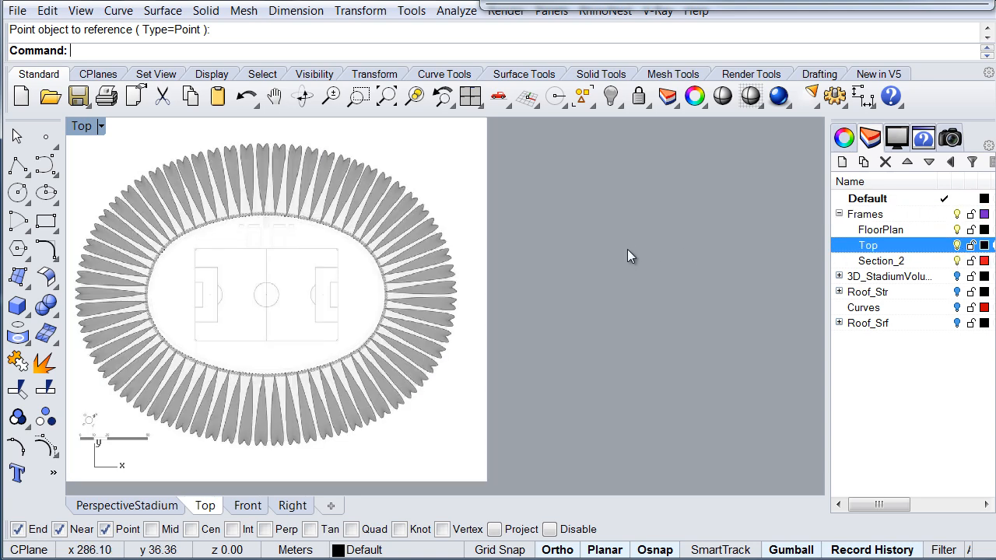
double_click(672, 3)
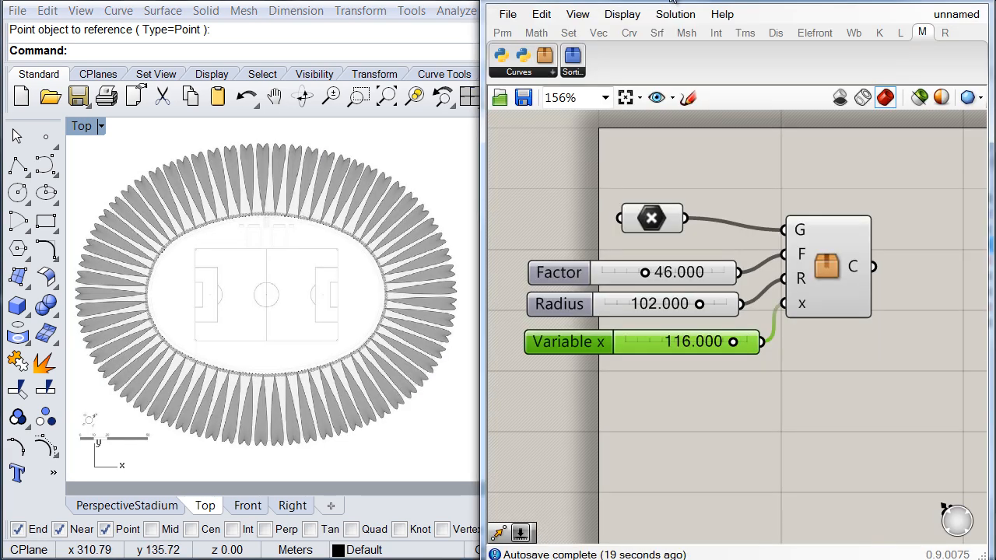
Step: Add a Move component beyond the Oval cluster and connect the Point parameter to its G input
click(651, 217)
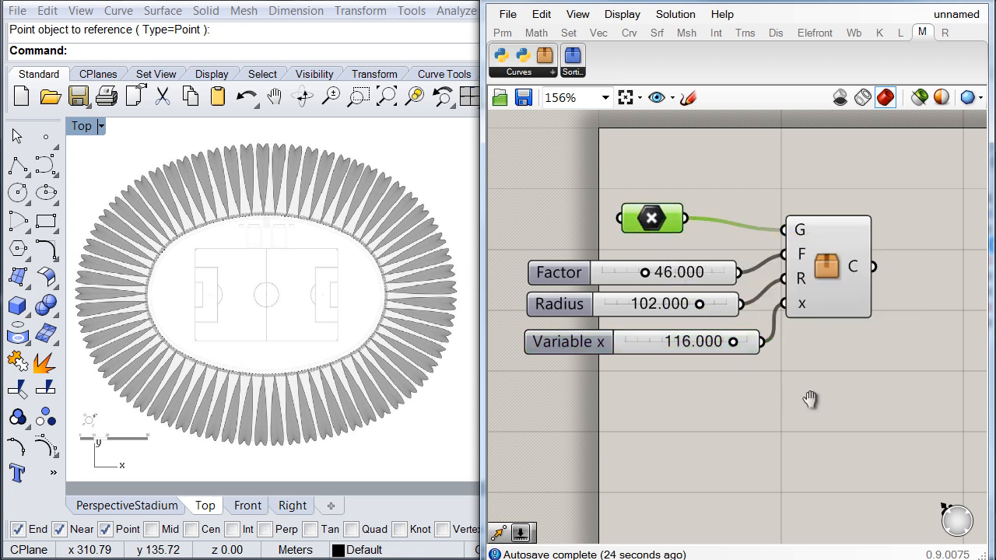
right_drag(810, 399, 749, 373)
right_drag(839, 390, 757, 386)
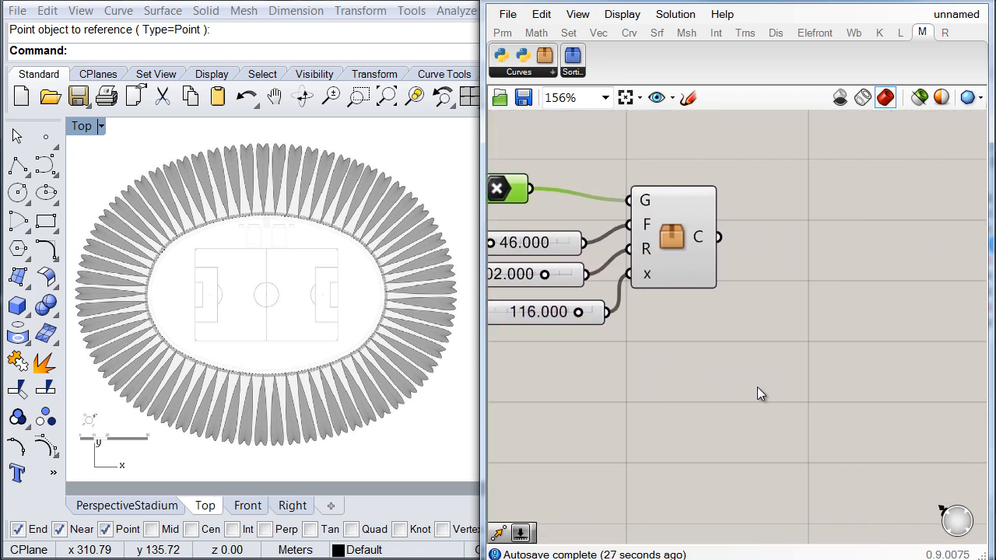
double_click(757, 386)
text(move)
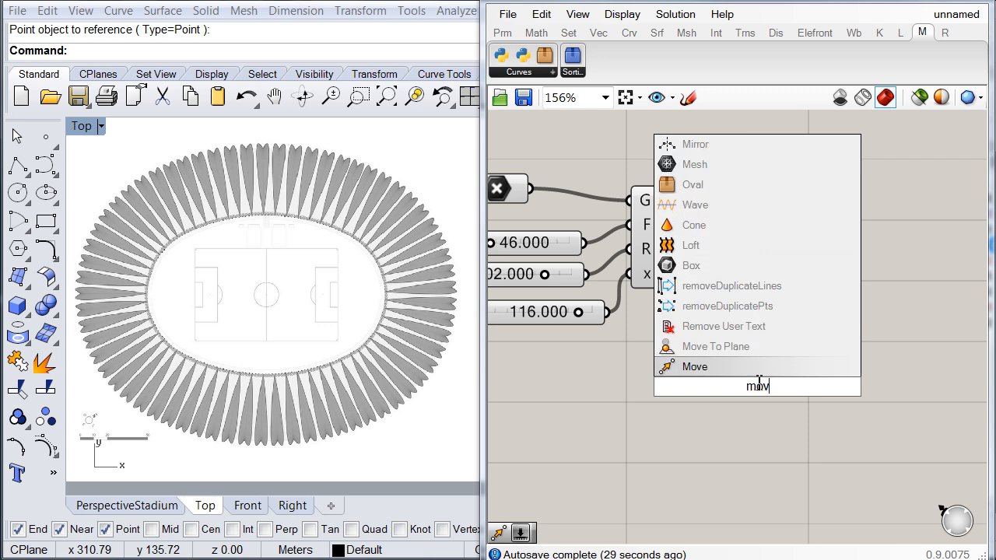
click(725, 363)
drag(716, 383, 542, 197)
drag(834, 323, 841, 319)
Step: Add a Unit Z vector component below the Oval cluster and connect its output to the Move component's T input
double_click(679, 402)
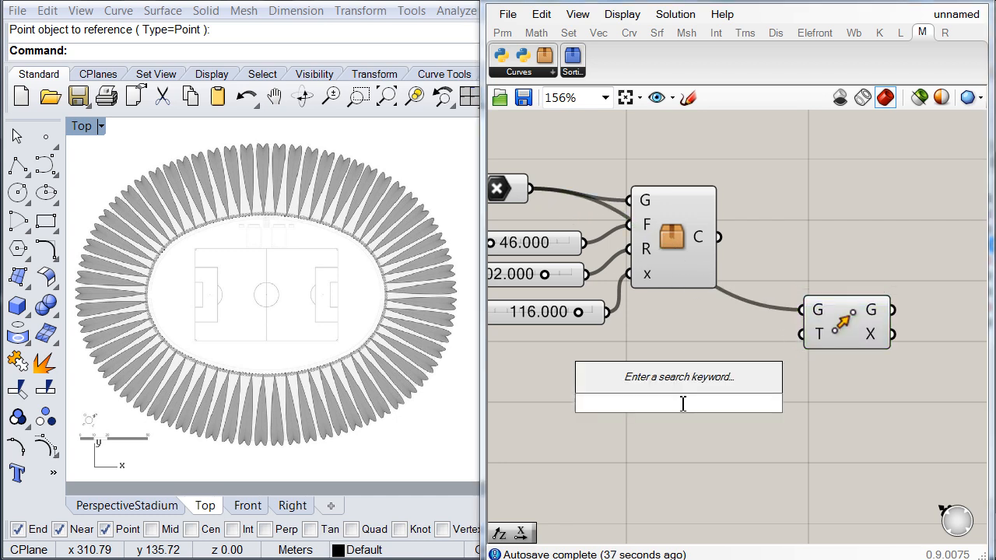
text(z)
click(648, 386)
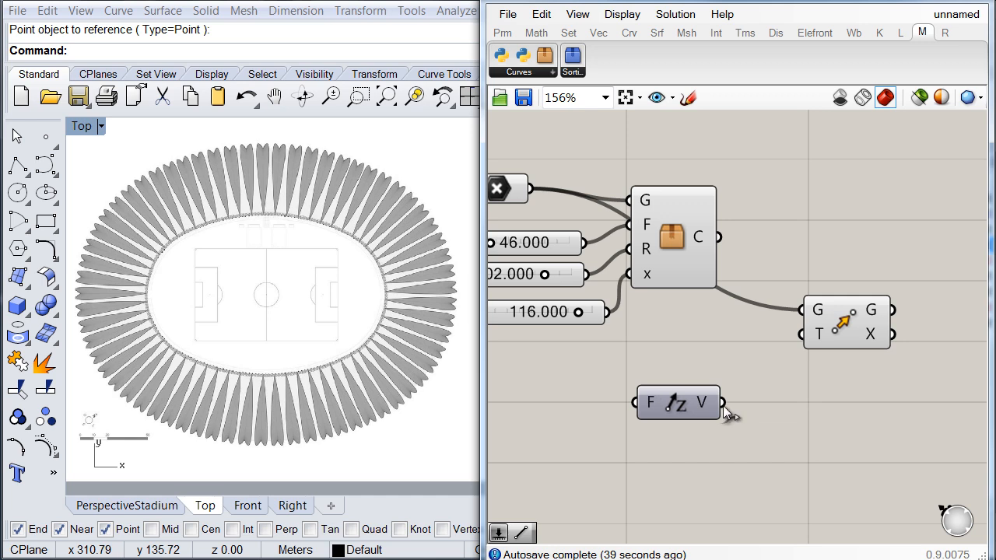
drag(722, 402, 801, 334)
drag(690, 403, 719, 385)
Step: Create a number slider of 40, make it floating point, connect it to the Unit Z factor, and place it below the other sliders
double_click(570, 449)
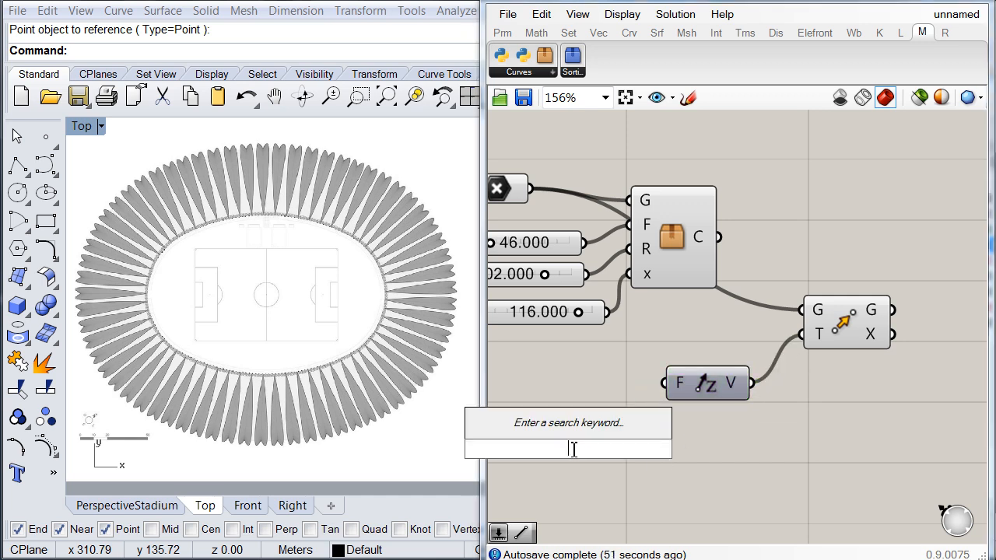
text(40)
key(Return)
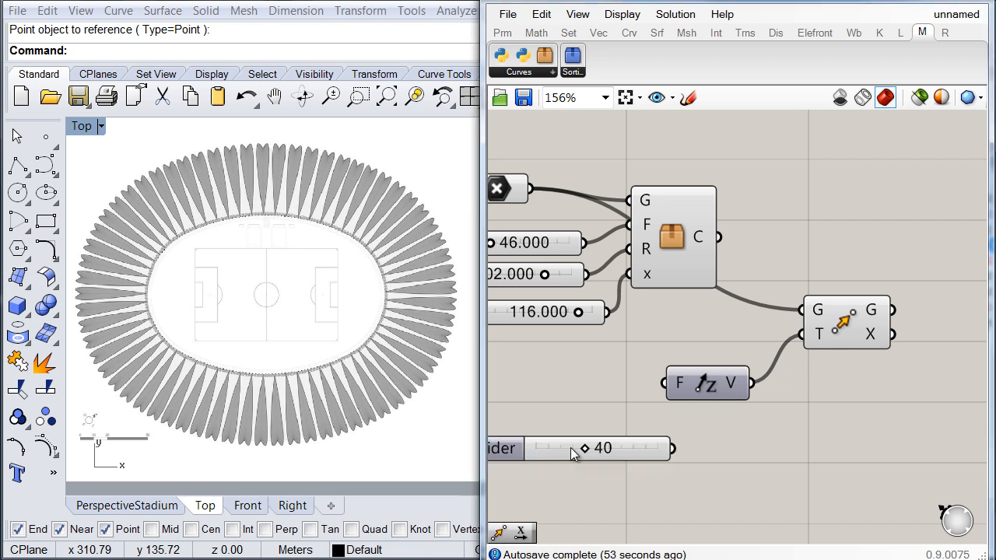
right_click(568, 449)
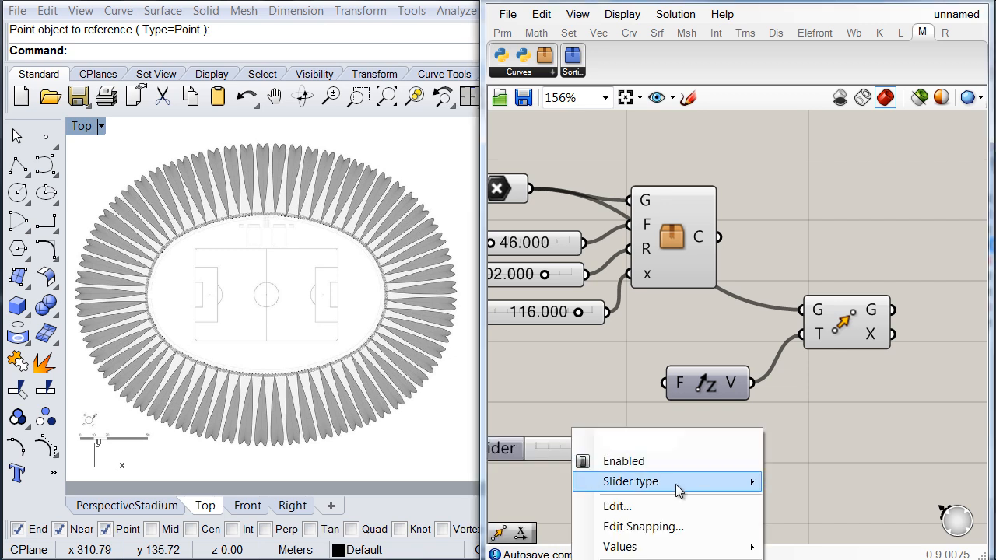
mouse_move(689, 483)
click(777, 481)
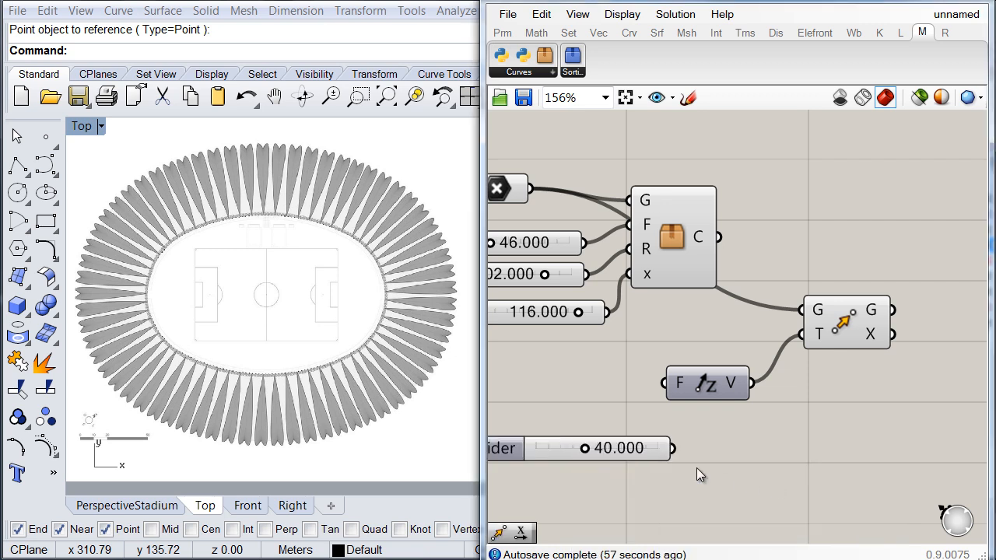
drag(672, 446, 655, 388)
right_drag(585, 402, 709, 380)
drag(616, 427, 567, 376)
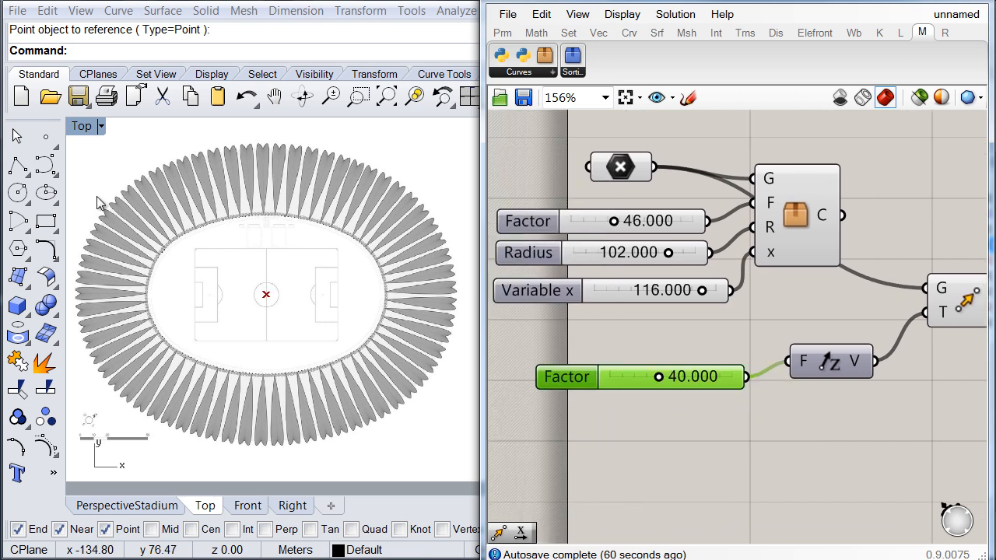
Step: Restore Rhino's multi-viewport layout and lower the Unit Z factor to about 37.44, aligning the moved point with the roof in the Front view
double_click(83, 127)
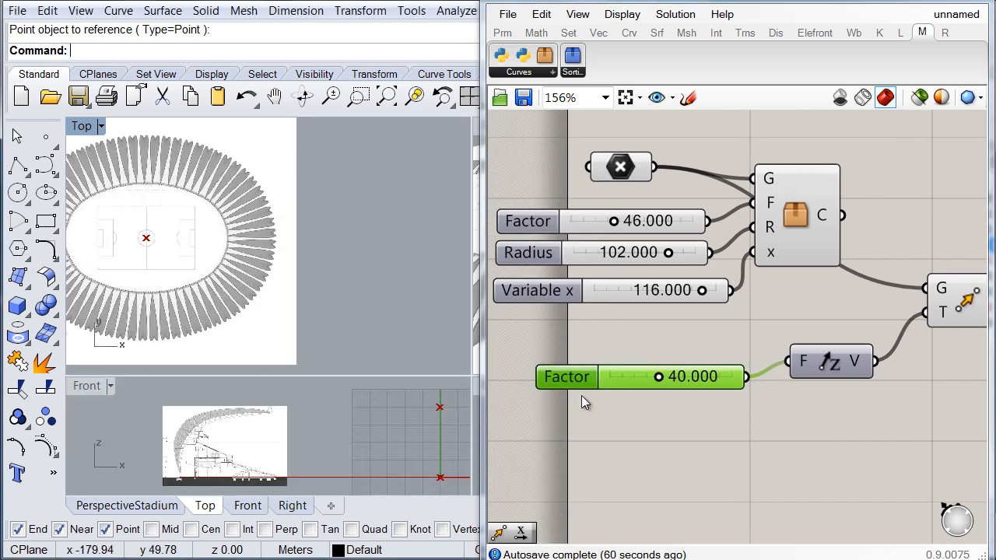
drag(659, 378, 656, 379)
scroll(693, 408, down, 1)
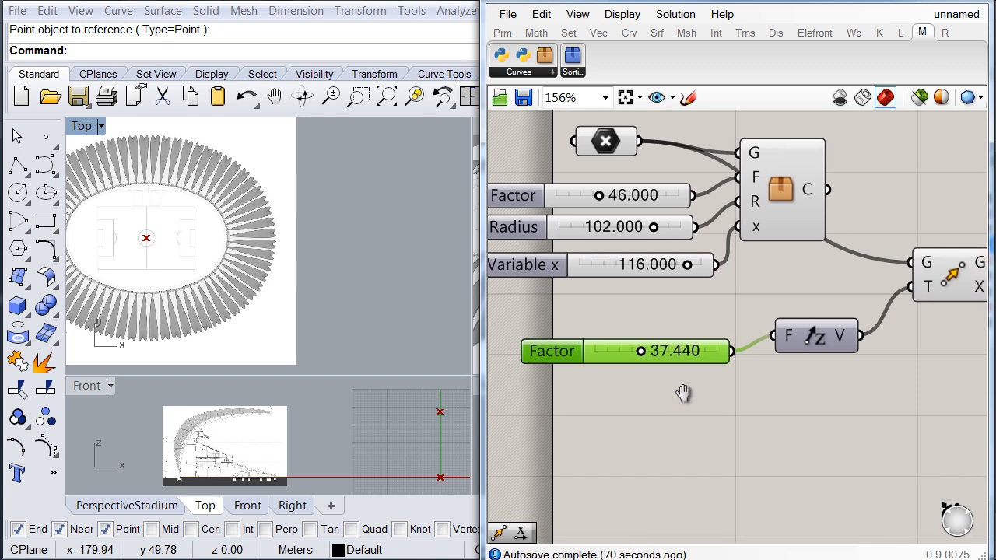
Step: Duplicate the Oval cluster with its three sliders below the Move component, and feed the moved point into the copy's G input
click(762, 245)
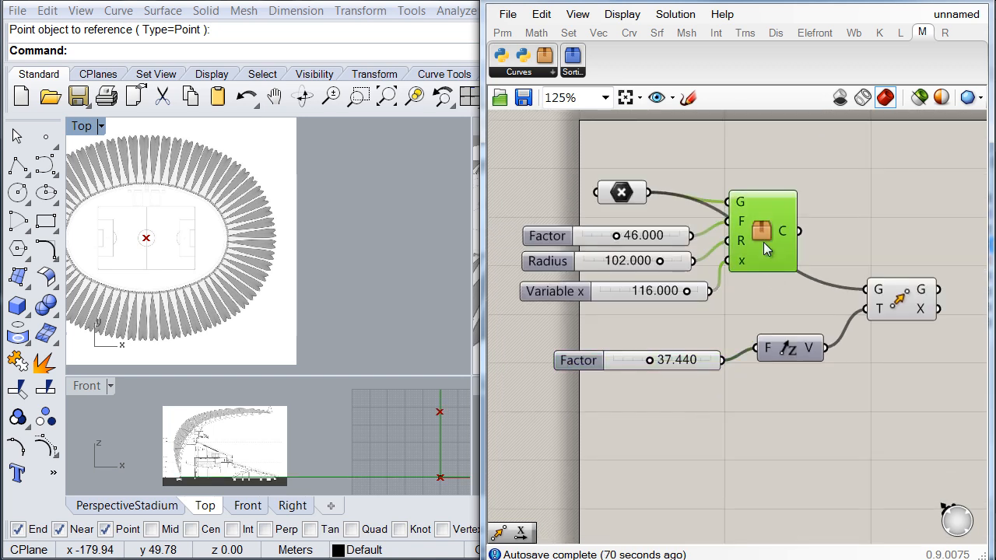
shift+click(545, 244)
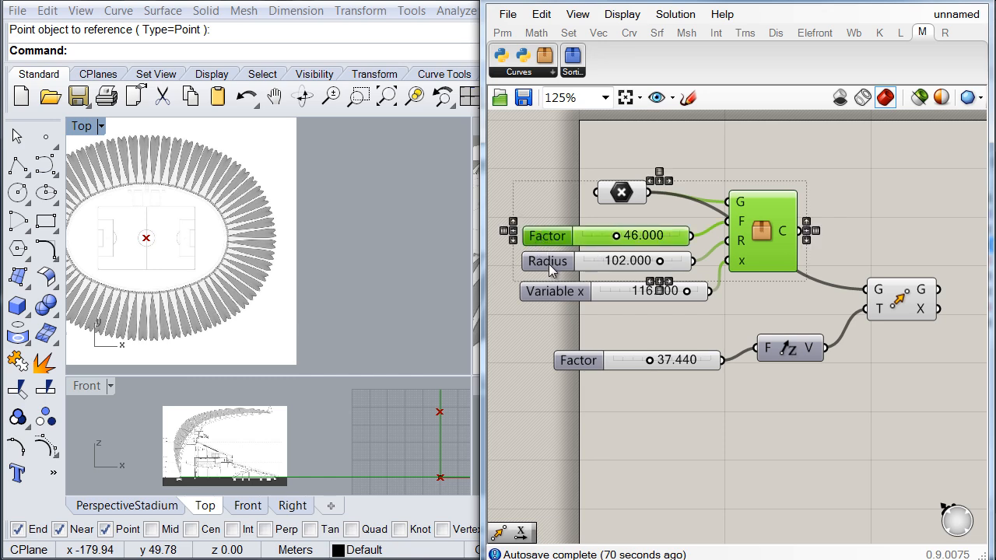
shift+click(549, 267)
shift+click(557, 294)
scroll(575, 327, down, 2)
drag(651, 247, 811, 378)
drag(780, 340, 791, 285)
Step: Switch Rhino to the PerspectiveStadium view and set the duplicated Oval's Factor slider to 39
click(127, 506)
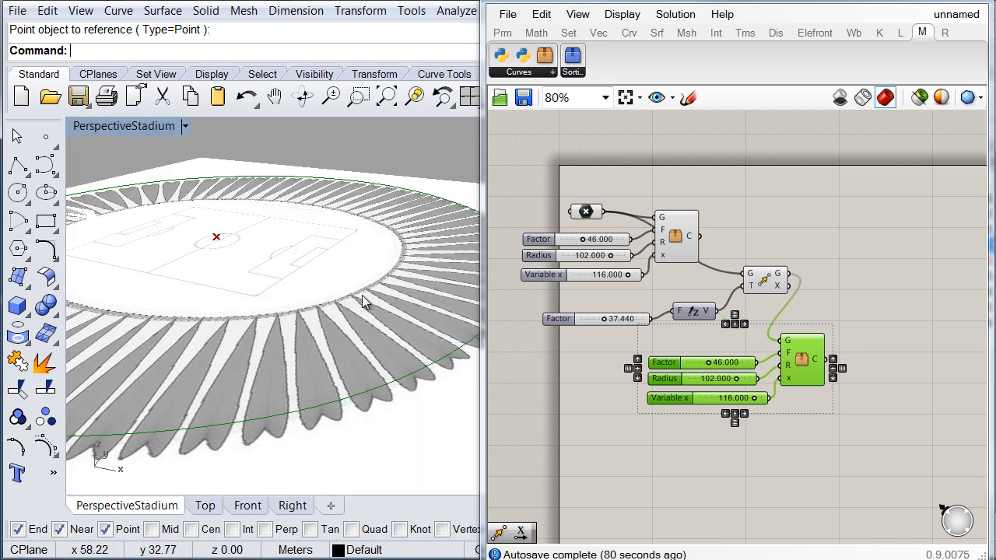
scroll(353, 324, down, 5)
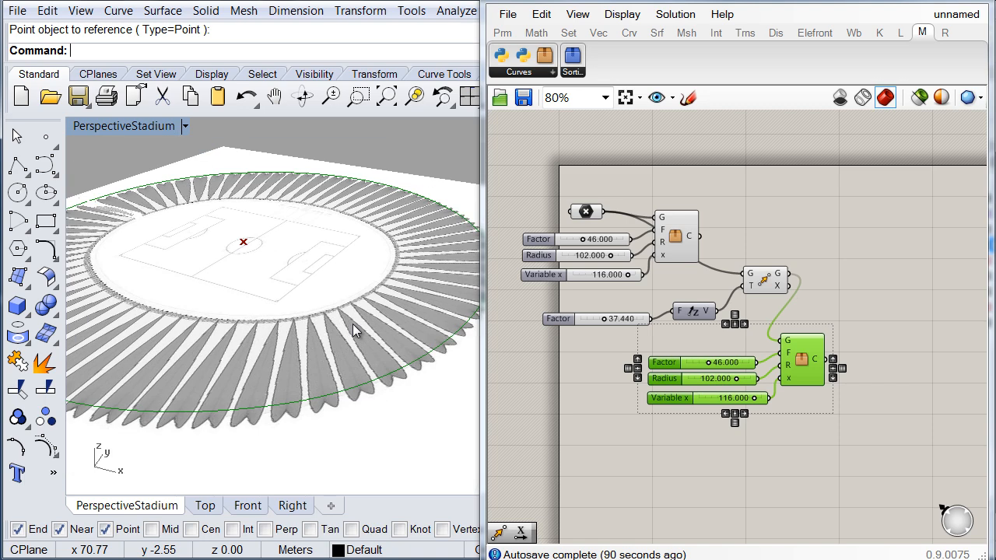
scroll(716, 381, up, 3)
scroll(689, 365, up, 1)
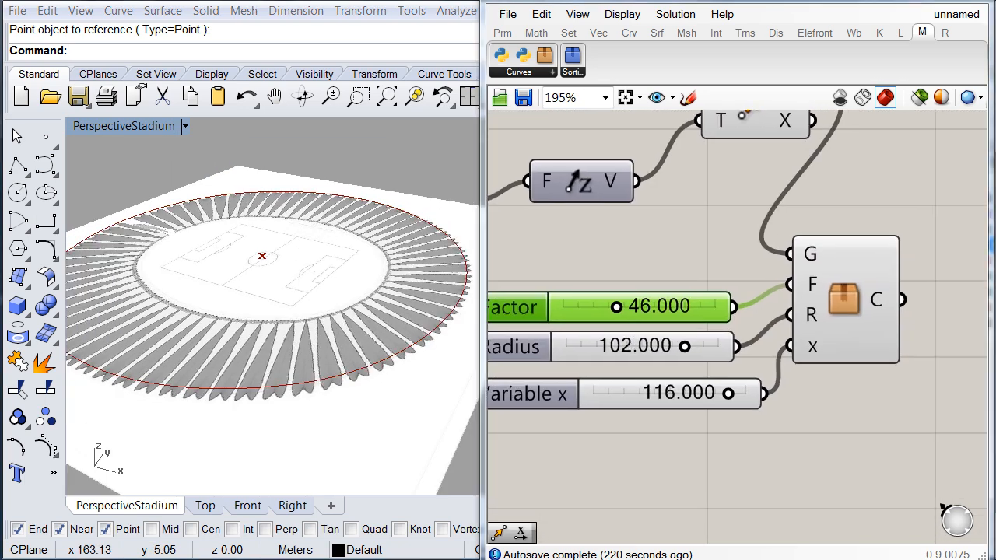
double_click(653, 307)
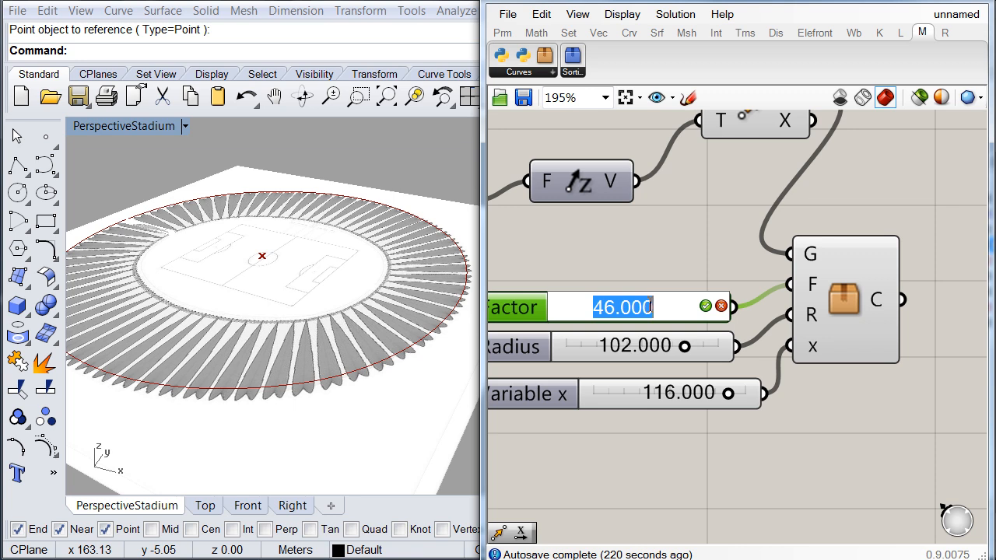
text(39)
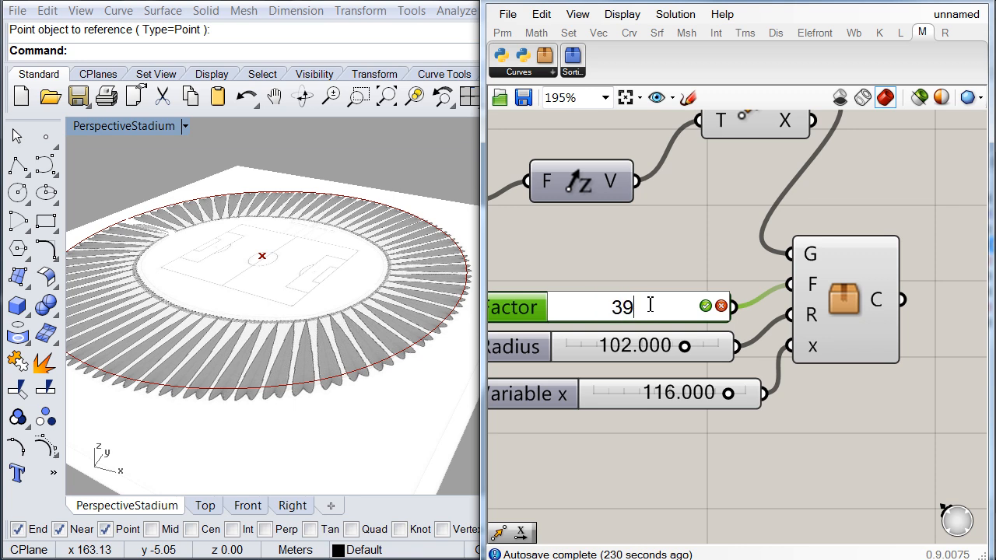
click(704, 306)
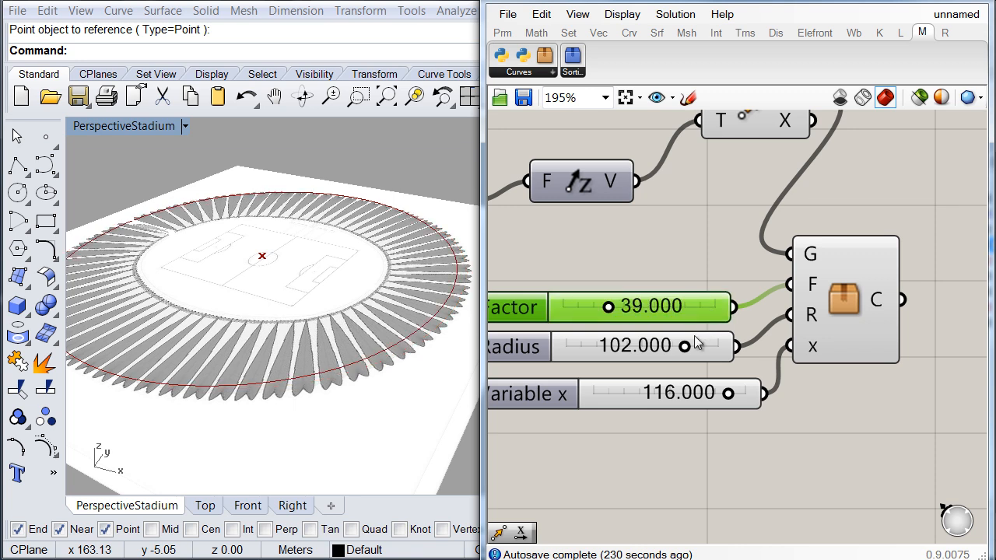
Step: Set the duplicated Oval's Radius slider to 56 and its Variable x slider to 65
double_click(648, 346)
text(56)
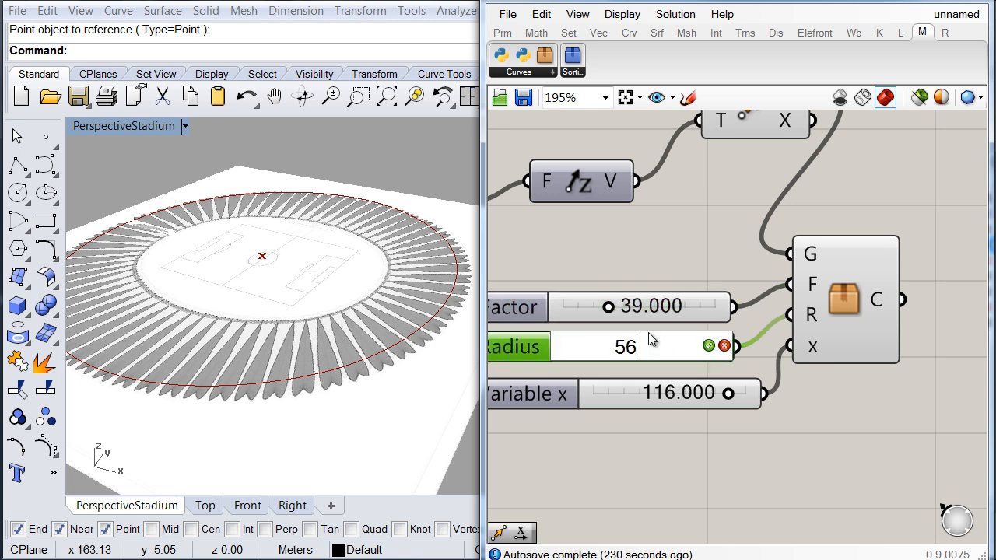
click(707, 345)
double_click(695, 394)
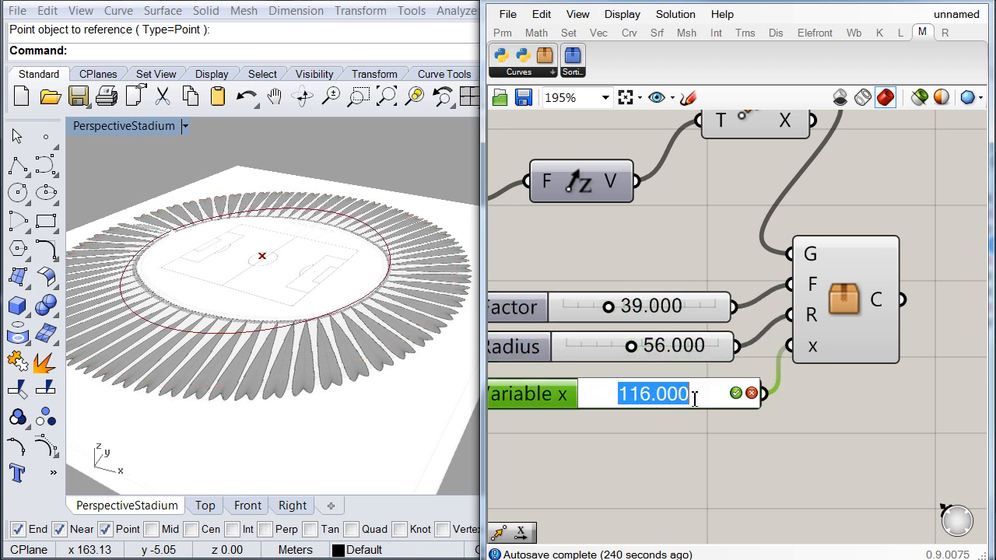
key(BackSpace)
text(65)
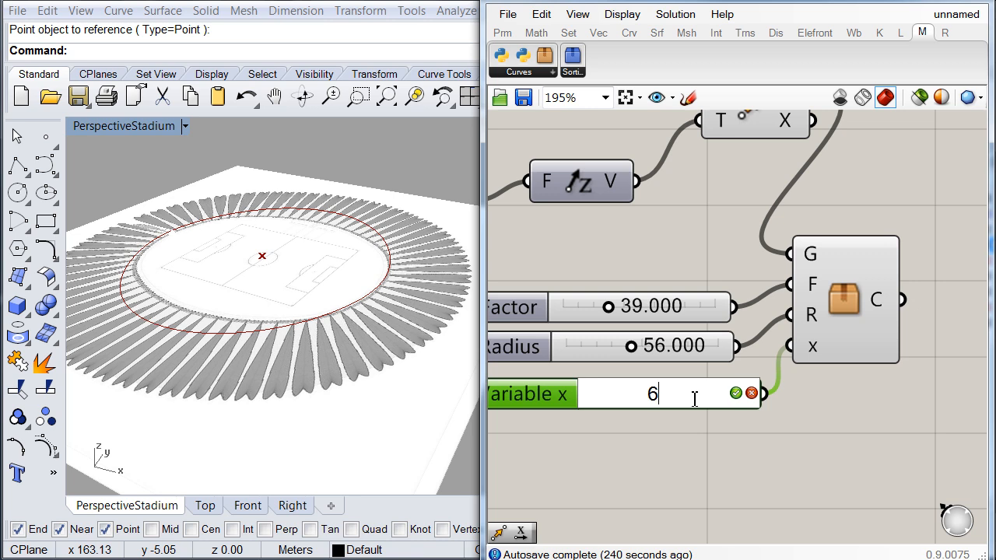
click(735, 393)
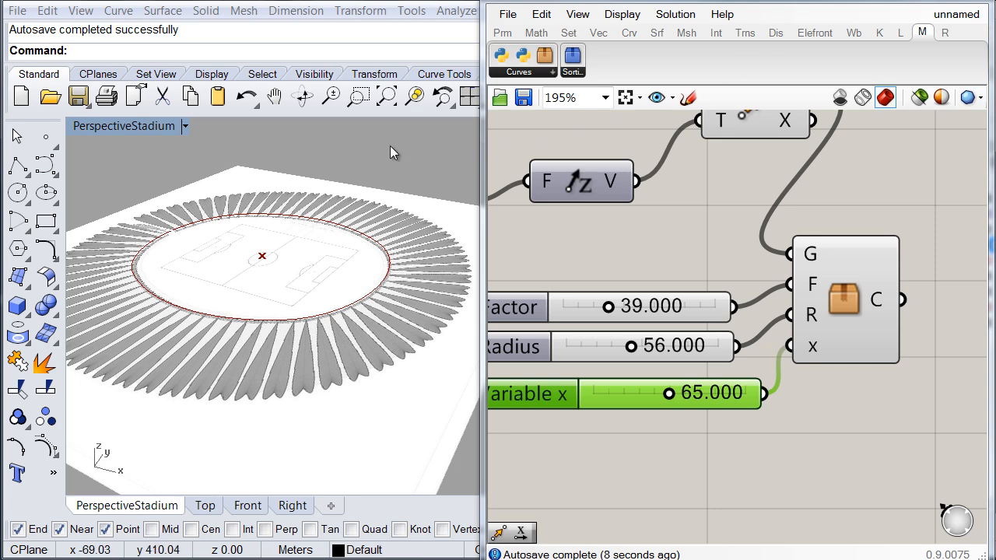
Step: Hide the Frames layer in Rhino to show only the ovals across the four viewports, and return to the Grasshopper canvas
double_click(130, 124)
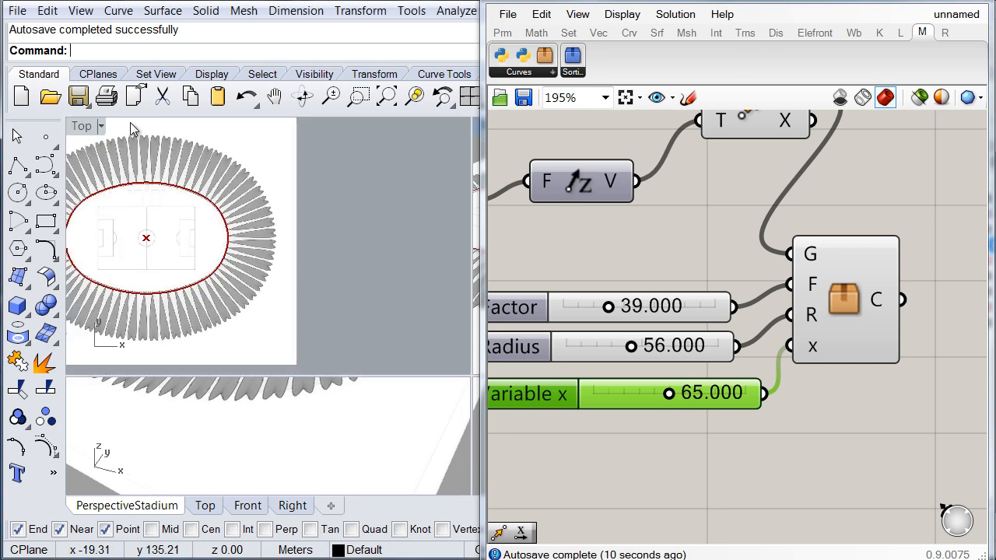
double_click(84, 127)
right_drag(255, 281, 288, 251)
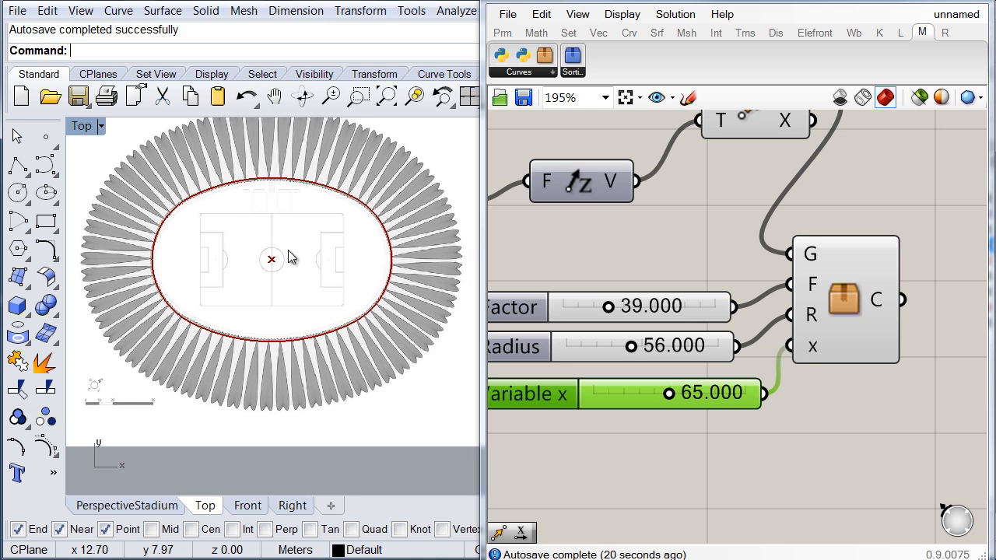
double_click(84, 125)
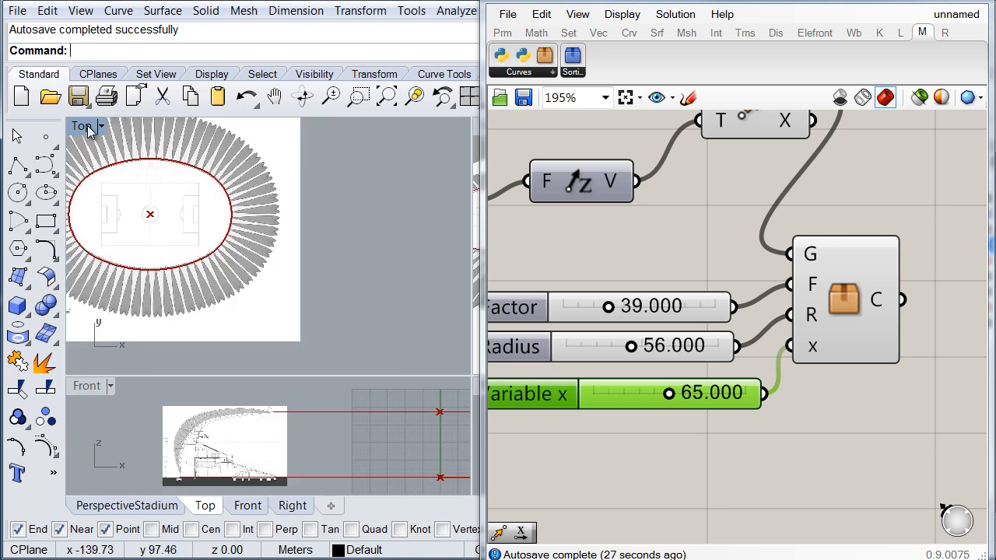
double_click(473, 131)
double_click(560, 2)
click(957, 215)
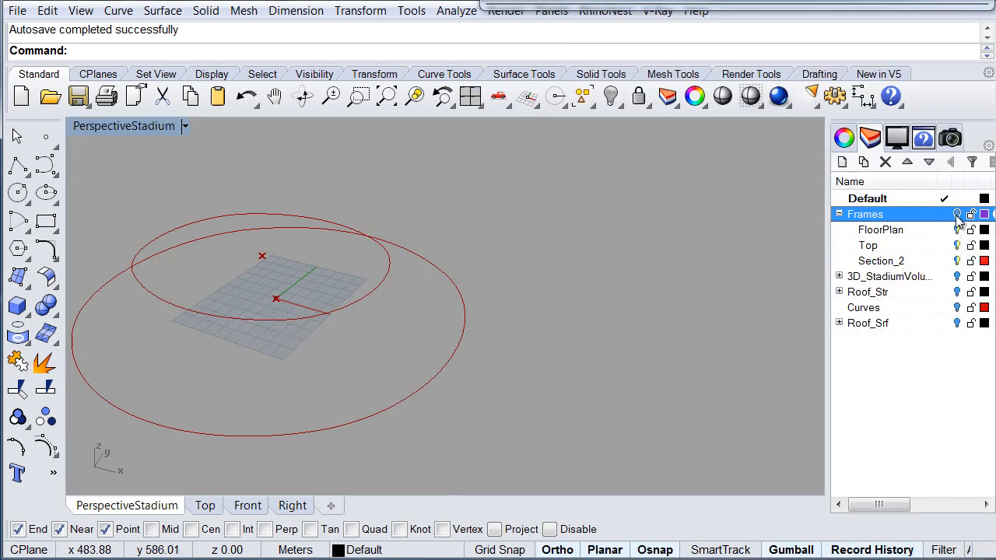
double_click(123, 126)
click(268, 234)
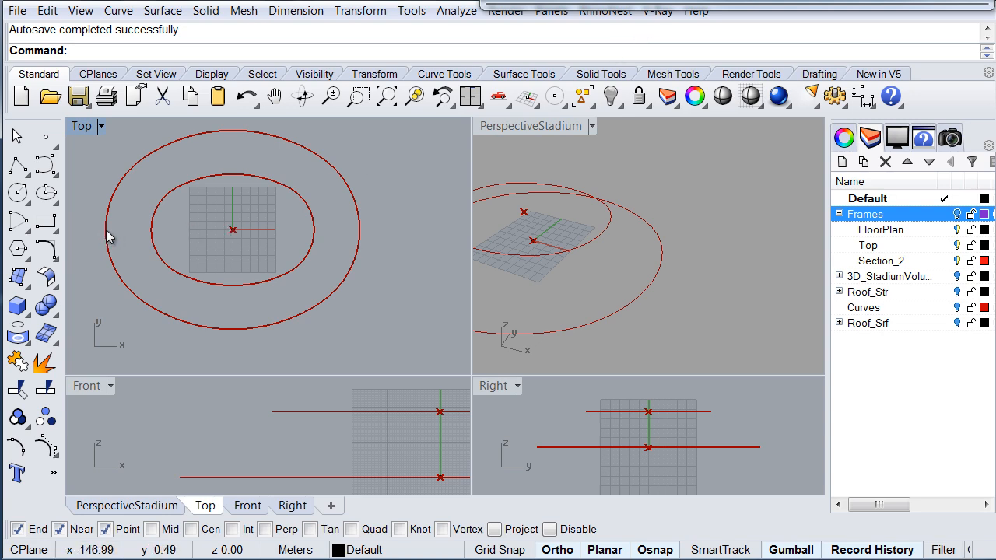
double_click(614, 4)
right_drag(853, 226, 782, 344)
scroll(782, 344, down, 2)
Step: Try an End Points component on the base Oval's curve to check its seam location, and delete the component
double_click(797, 215)
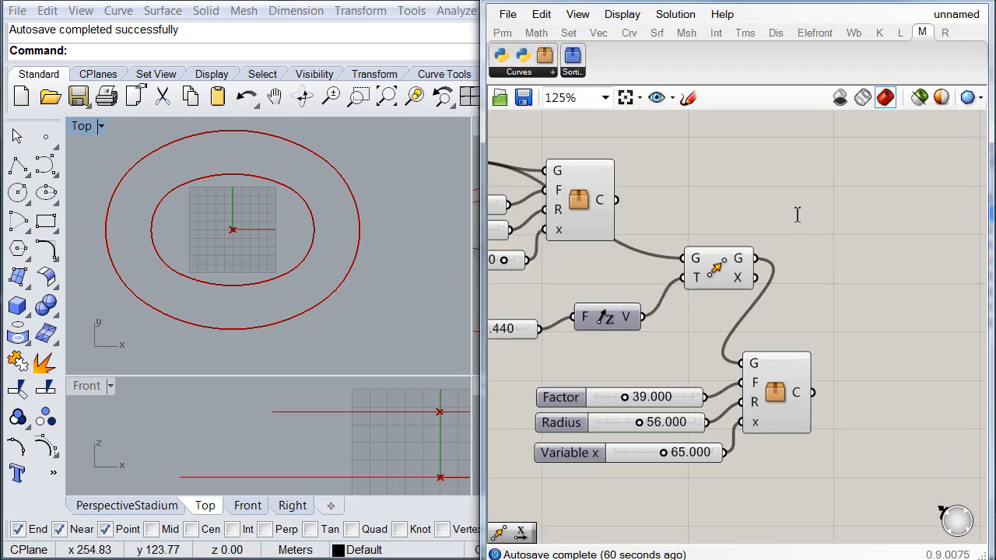
text(end)
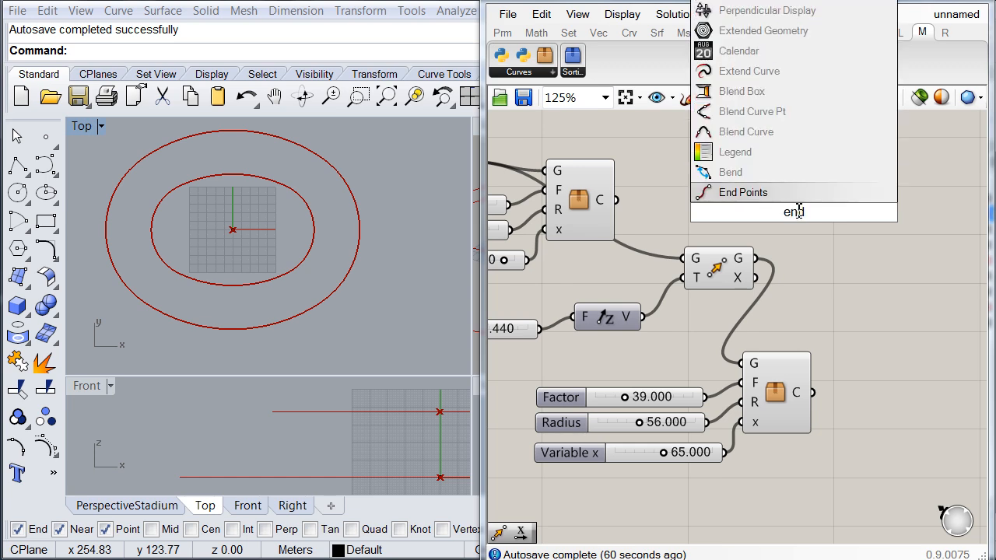
key(Return)
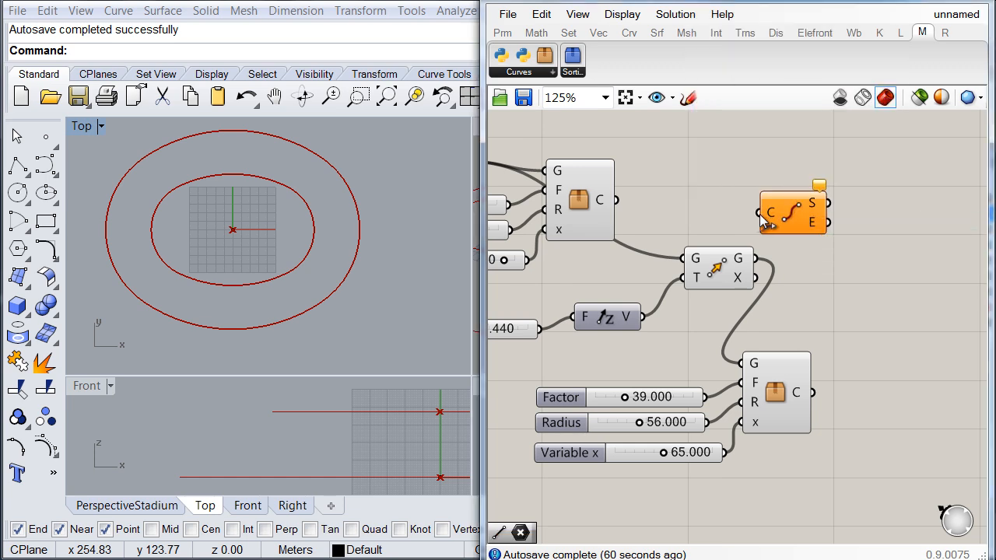
drag(759, 212, 616, 201)
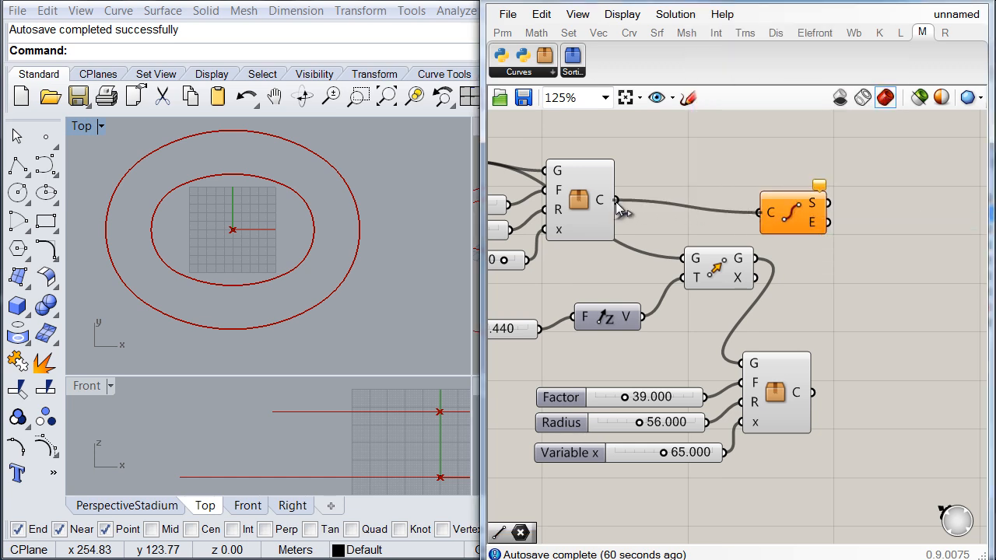
click(782, 212)
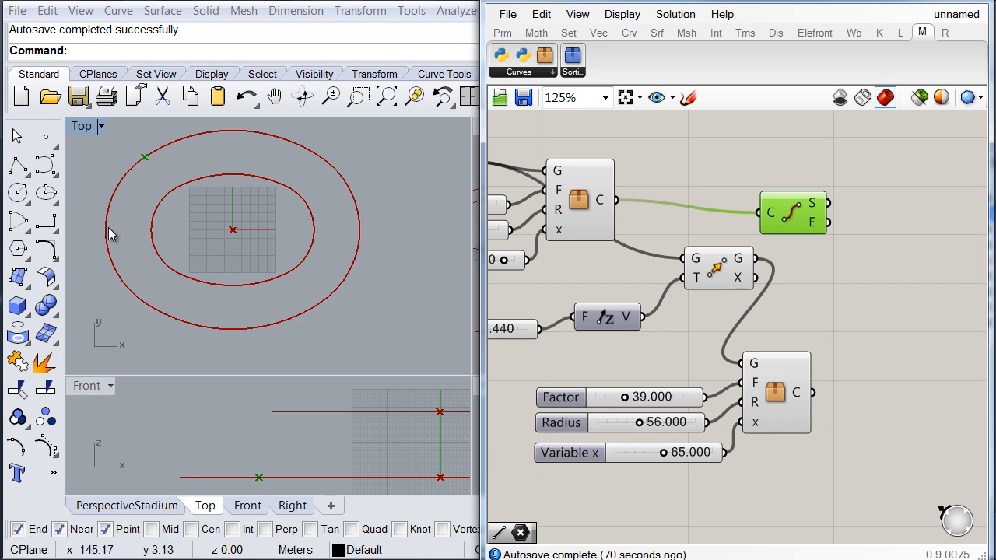
key(Delete)
Step: Add a Project Point component beside the base Oval, feed the center point into its P input, and align it with that wire
double_click(782, 199)
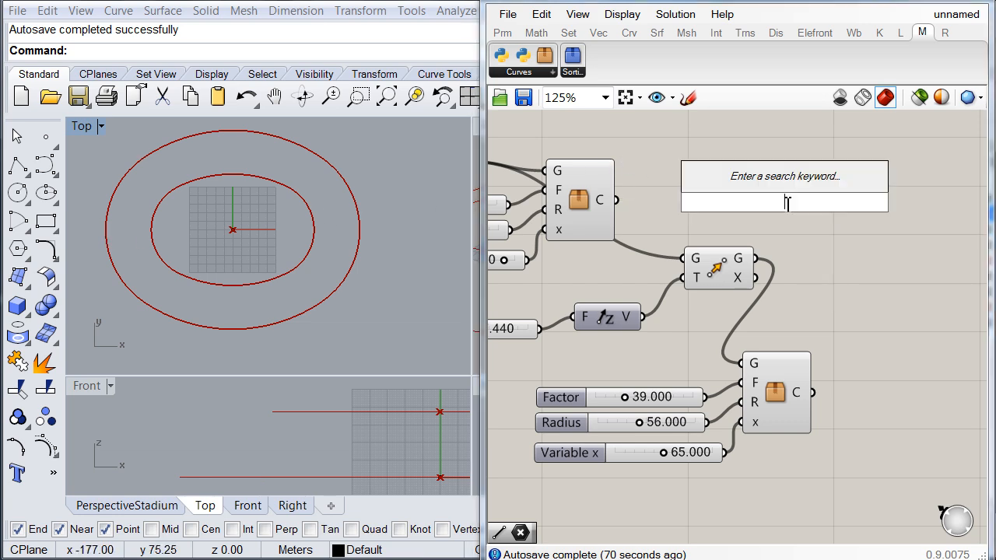
text(pro)
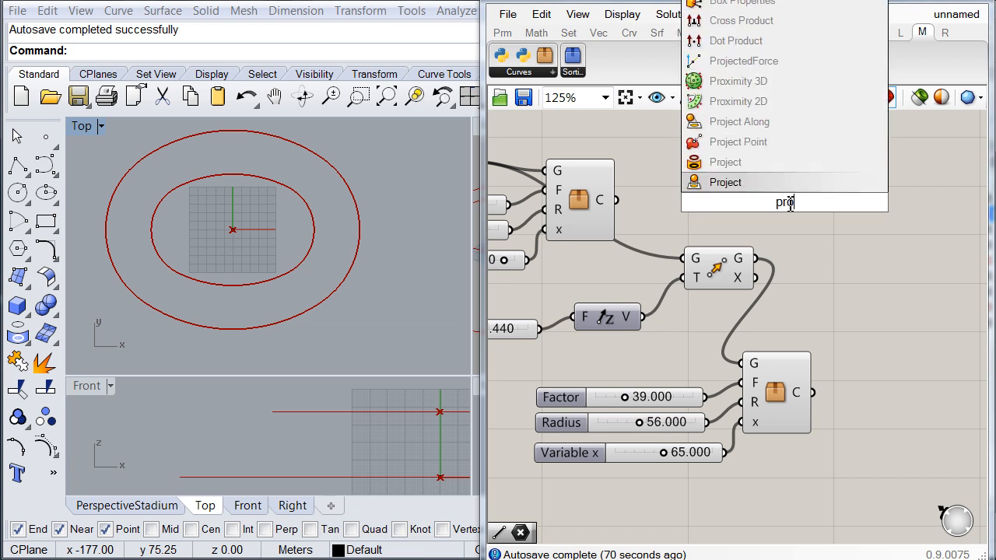
text(ject)
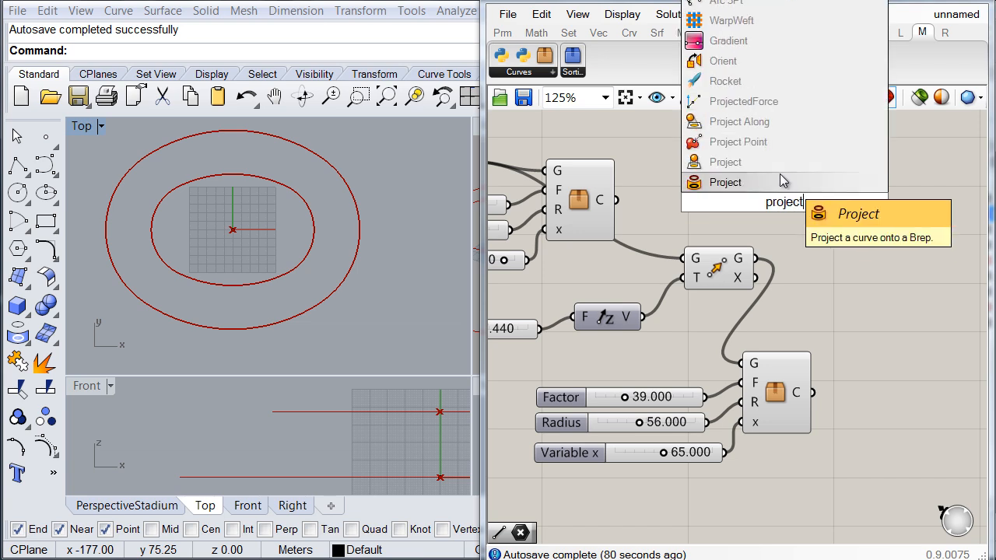
click(762, 143)
right_drag(704, 177, 786, 183)
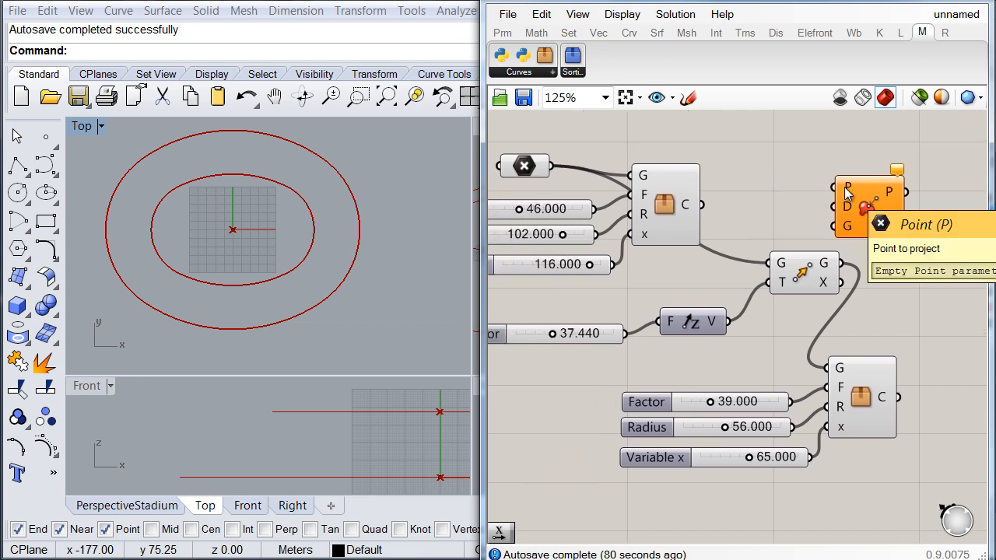
drag(846, 191, 535, 168)
click(523, 171)
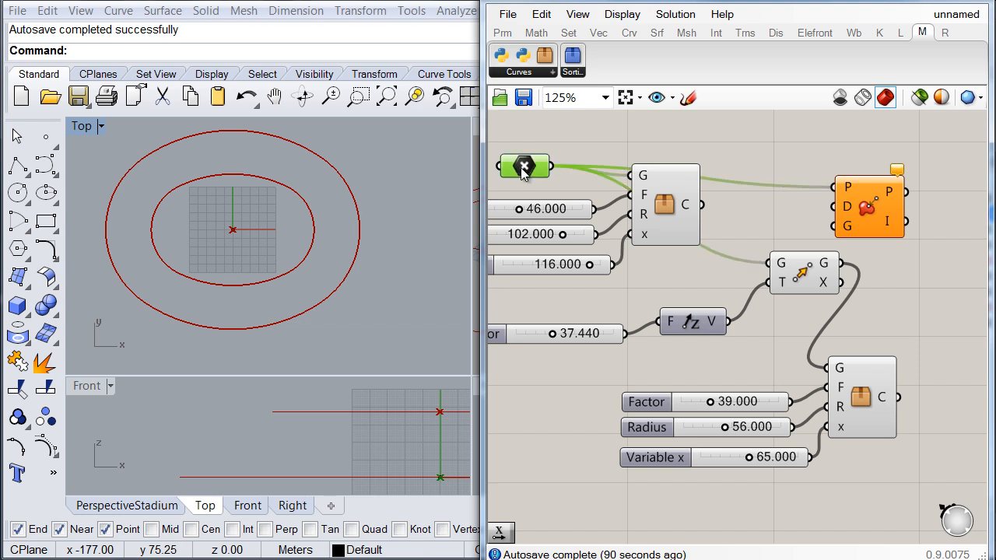
drag(853, 211, 863, 191)
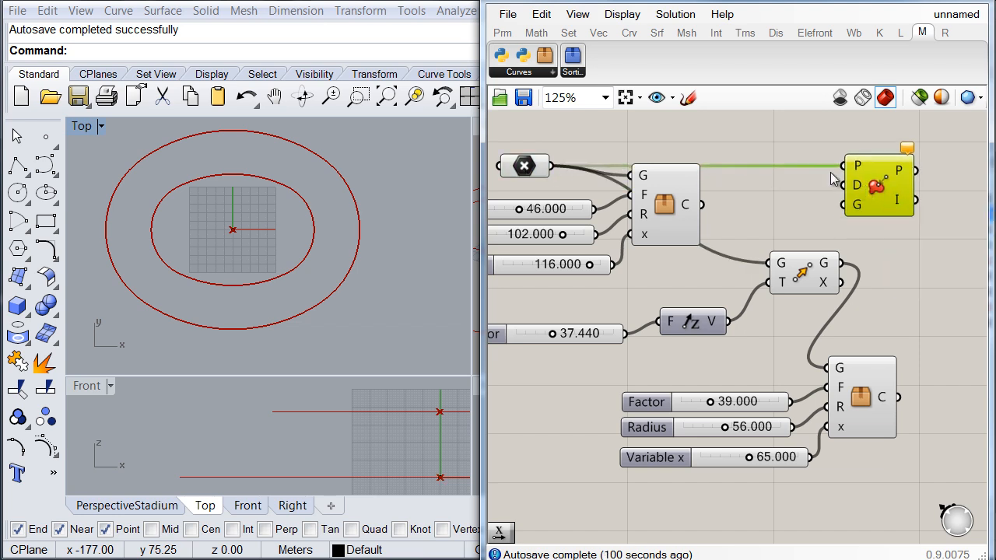
Step: Add a Unit X vector component above the base Oval and set its factor to -1
double_click(758, 138)
text(x)
click(738, 124)
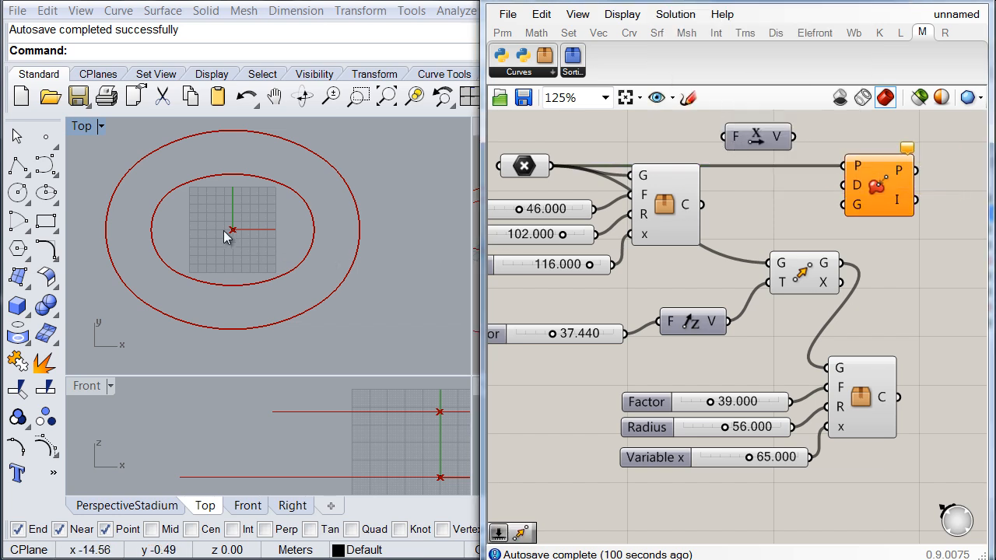
right_click(736, 137)
right_drag(734, 138, 589, 163)
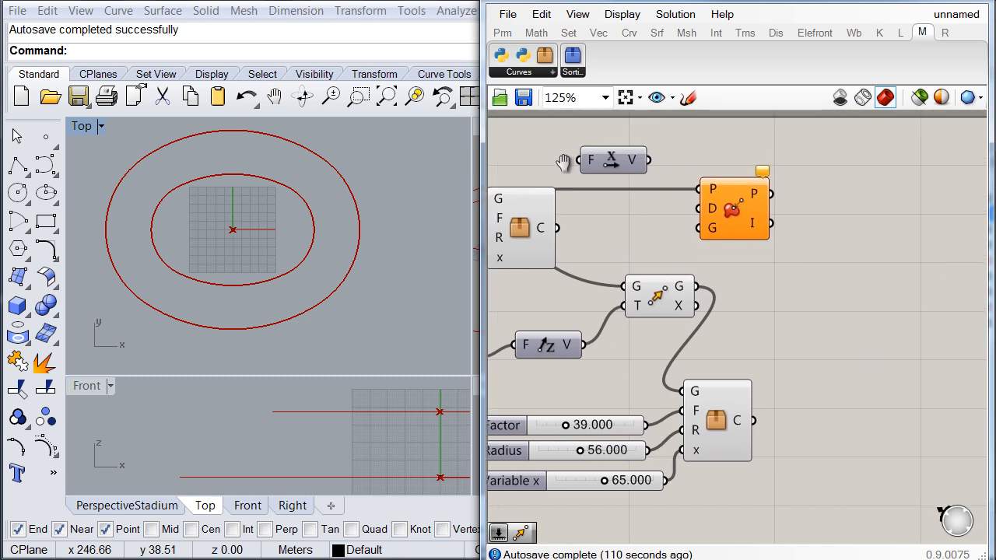
right_click(588, 162)
mouse_move(615, 327)
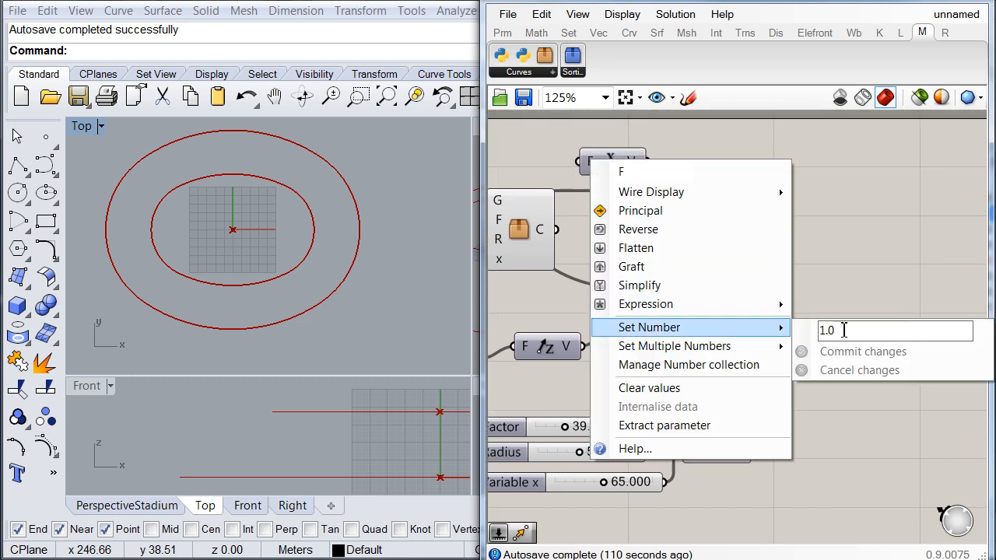
text(-1)
key(Return)
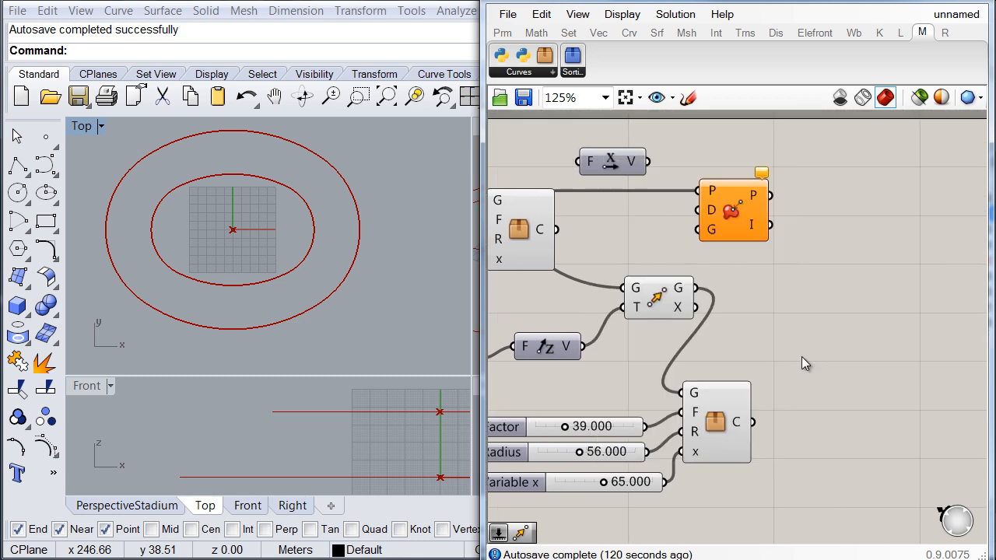
Step: Connect the Unit X vector to Project Point's D input and the base Oval's curve to its G input, and preview the projected point
drag(646, 162, 698, 210)
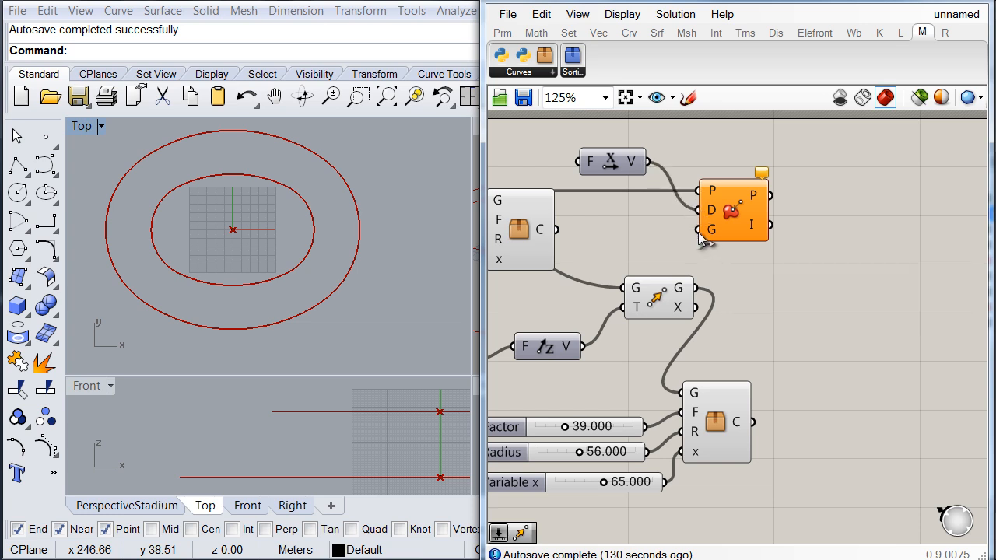
drag(699, 237, 571, 232)
click(729, 215)
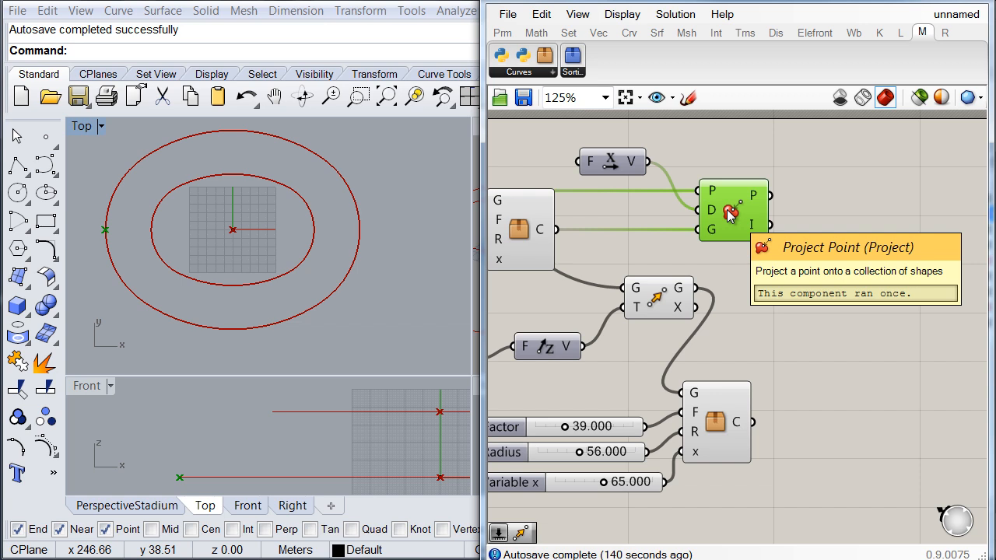
mouse_move(753, 197)
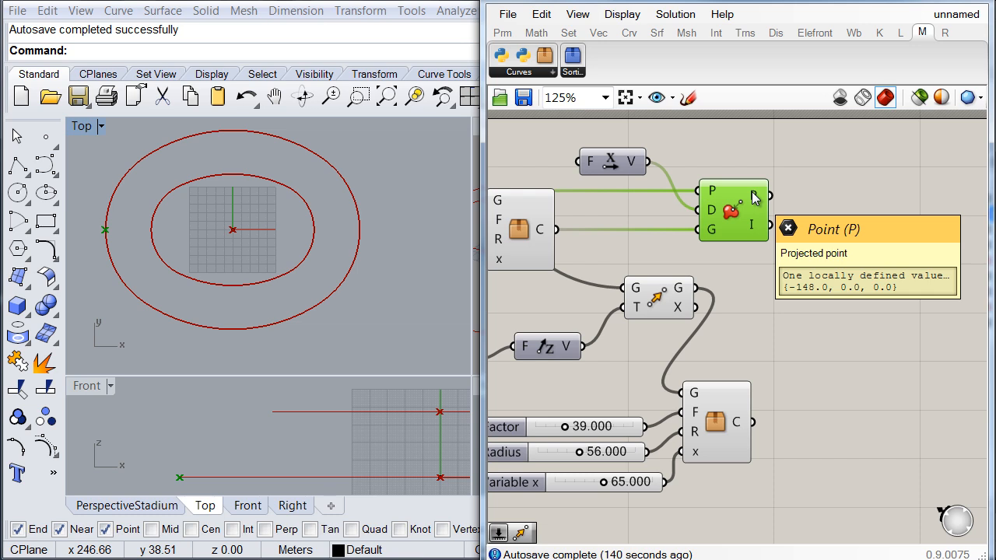
Step: Add a Curve Closest Point component, connect the projected point to P and the base Oval's curve to C, and align it with Project Point
double_click(834, 168)
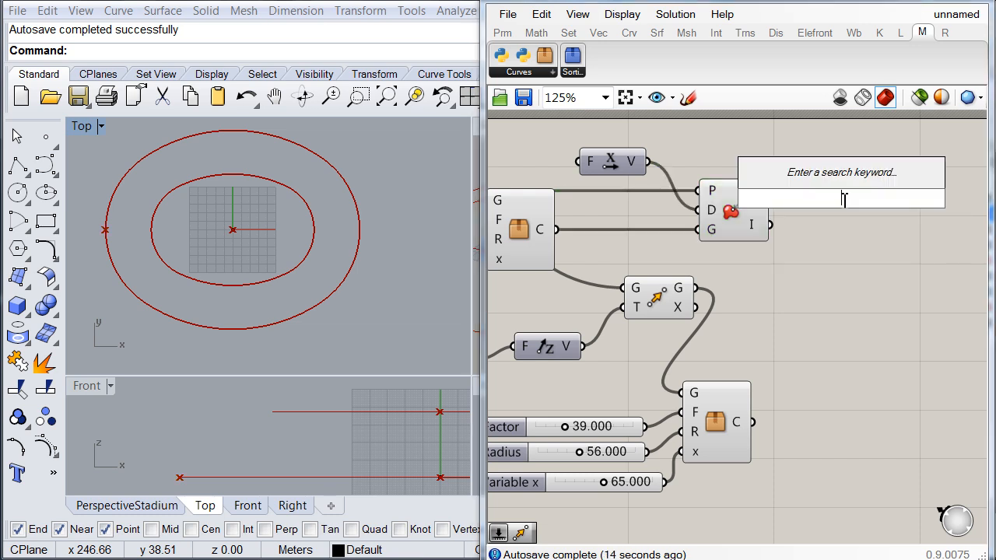
text(Crv cp)
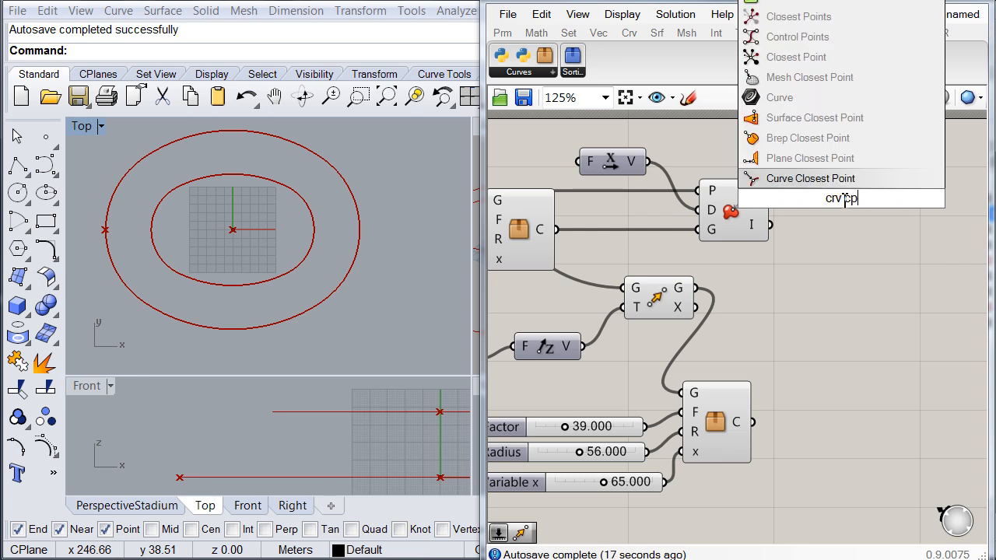
key(Return)
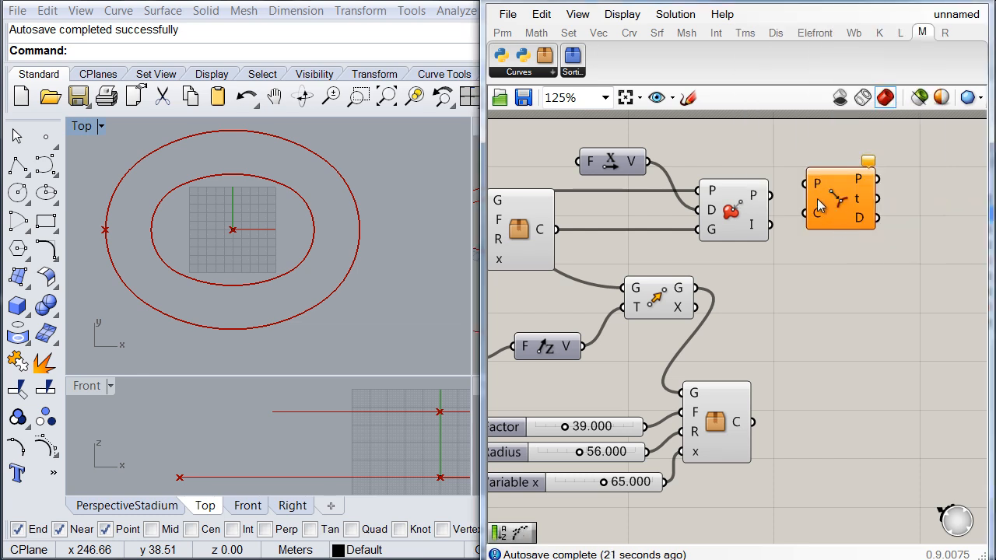
drag(805, 184, 558, 229)
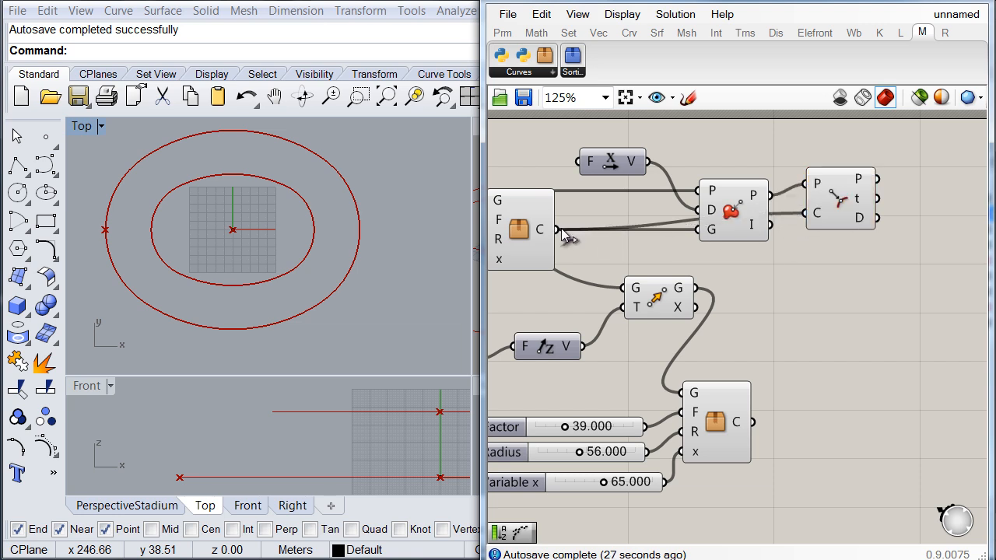
click(850, 206)
drag(850, 204, 852, 218)
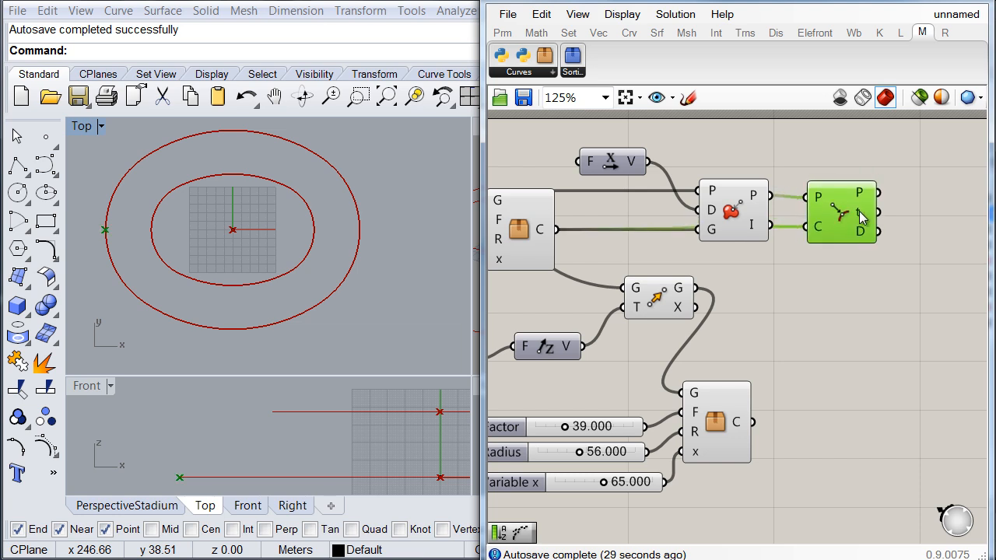
mouse_move(862, 218)
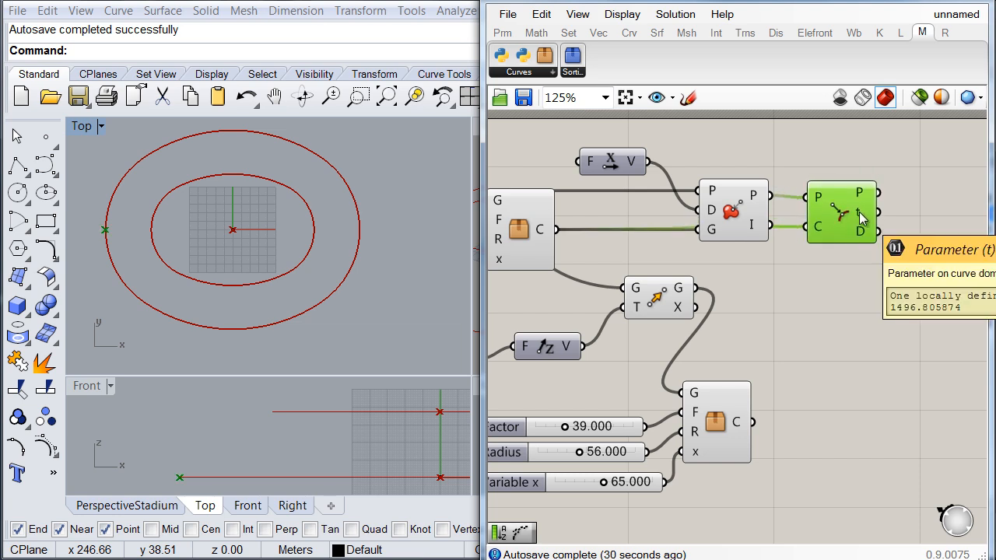
Step: Add a Seam component beside the Curve Closest Point component
right_drag(939, 228, 756, 228)
click(805, 226)
double_click(805, 226)
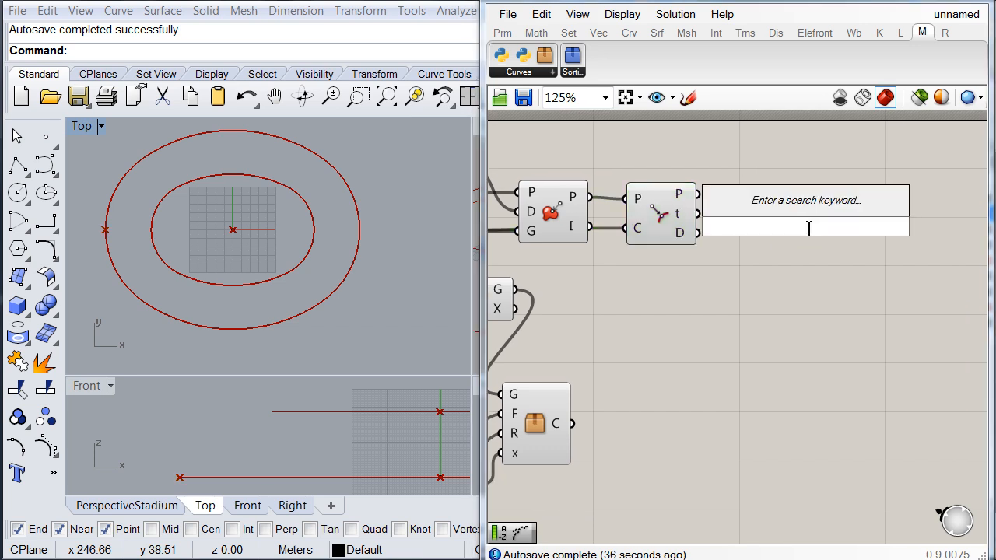
text(seam)
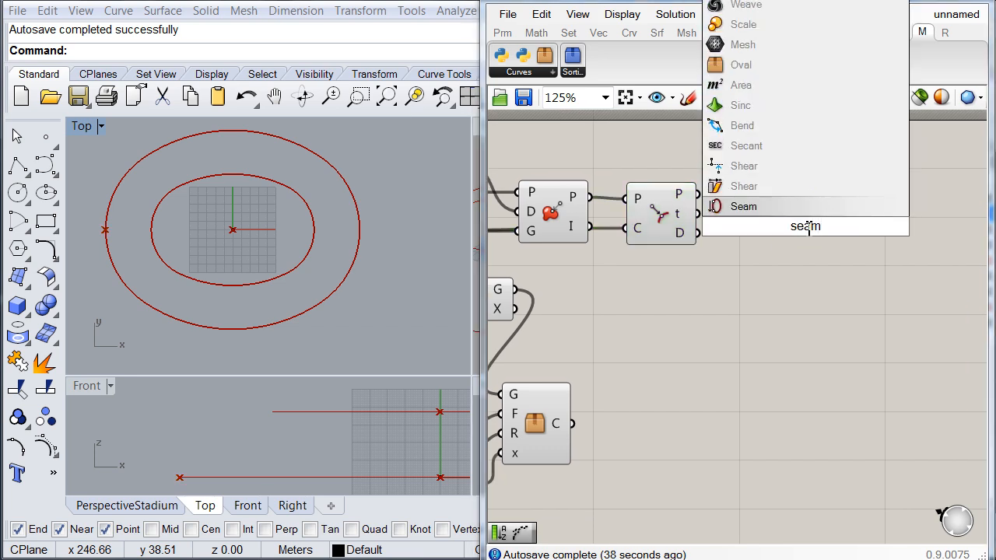
click(778, 205)
Step: Connect the base Oval's curve to Seam's C input and Curve Closest Point's t output to its t input, and preview the curve
right_drag(723, 210, 825, 210)
scroll(825, 210, down, 1)
drag(850, 212, 537, 221)
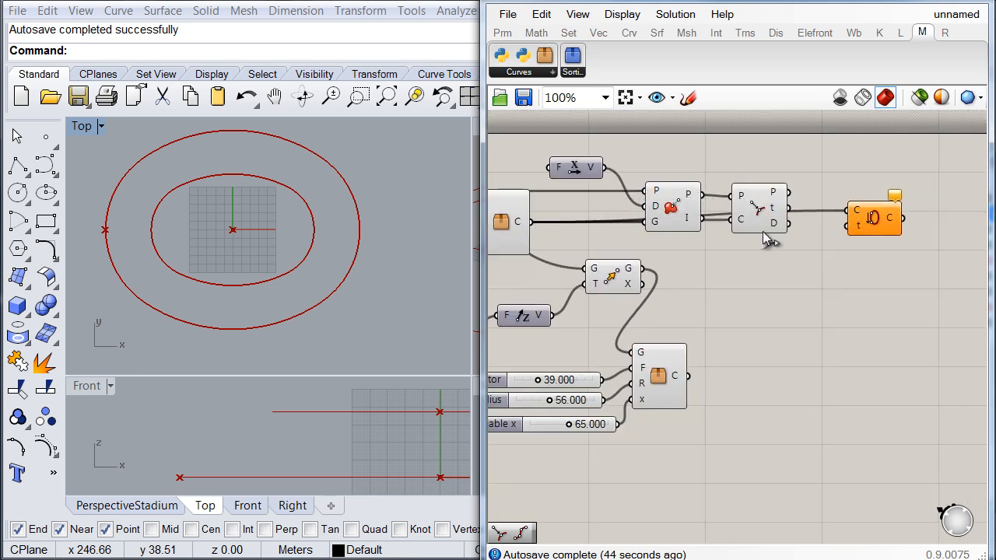
drag(866, 218, 788, 208)
click(821, 240)
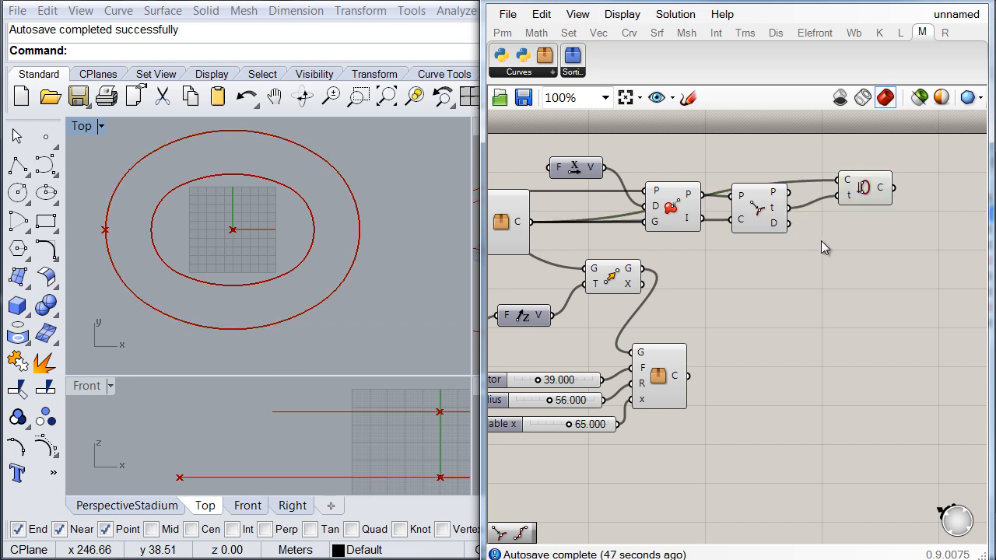
click(871, 199)
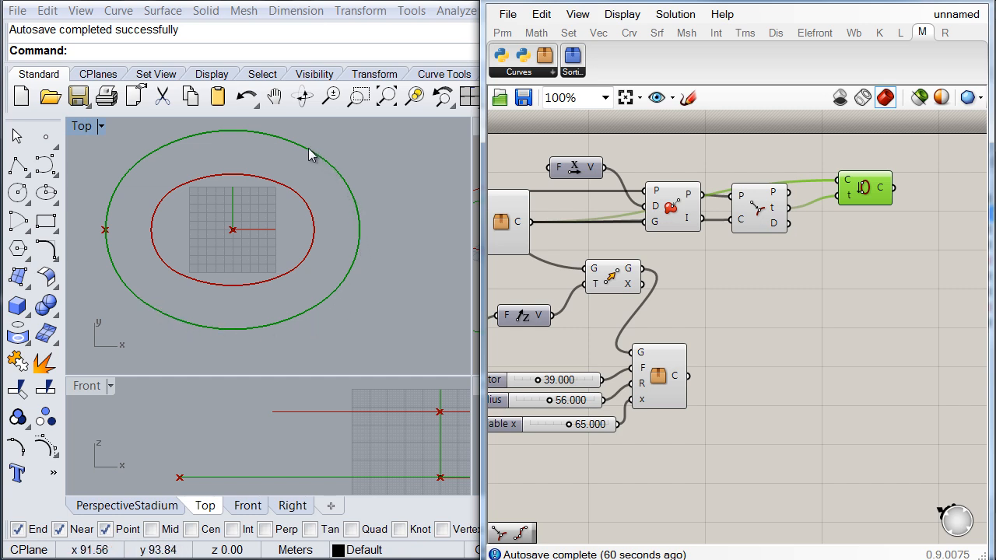
Step: Add a Divide Curve component beside Seam, feed the Seam curve into its C input, and move it slightly up
right_drag(887, 240, 726, 260)
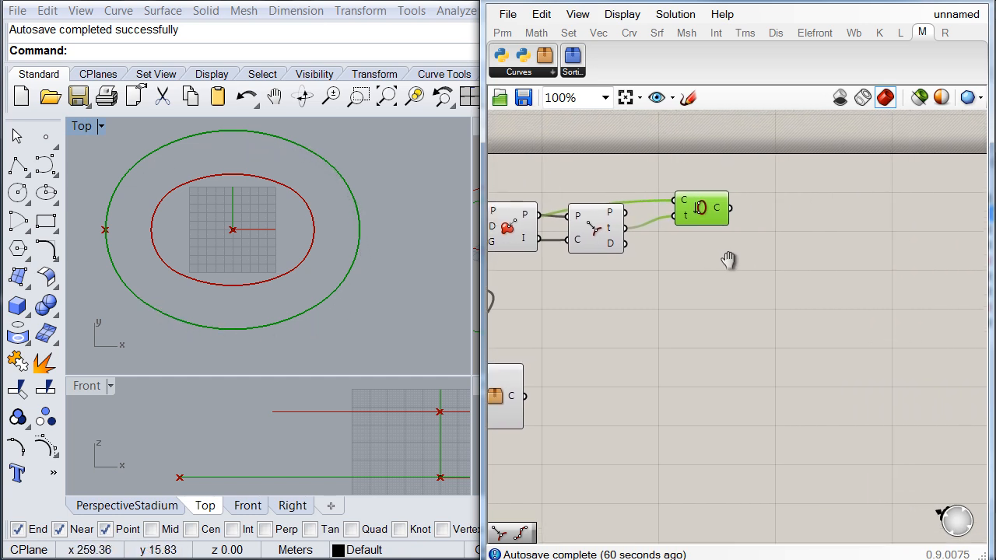
double_click(771, 257)
text(div)
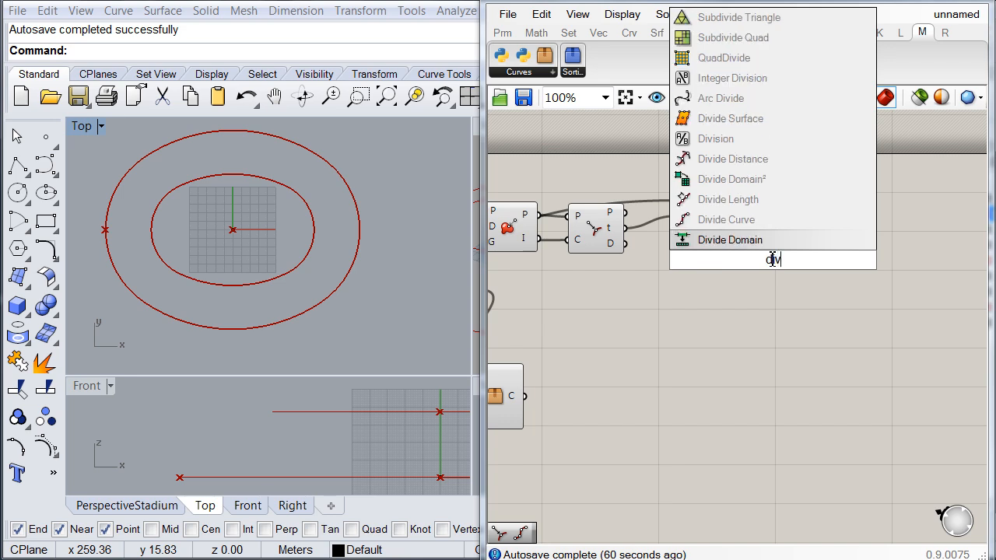
key(BackSpace)
text(vi)
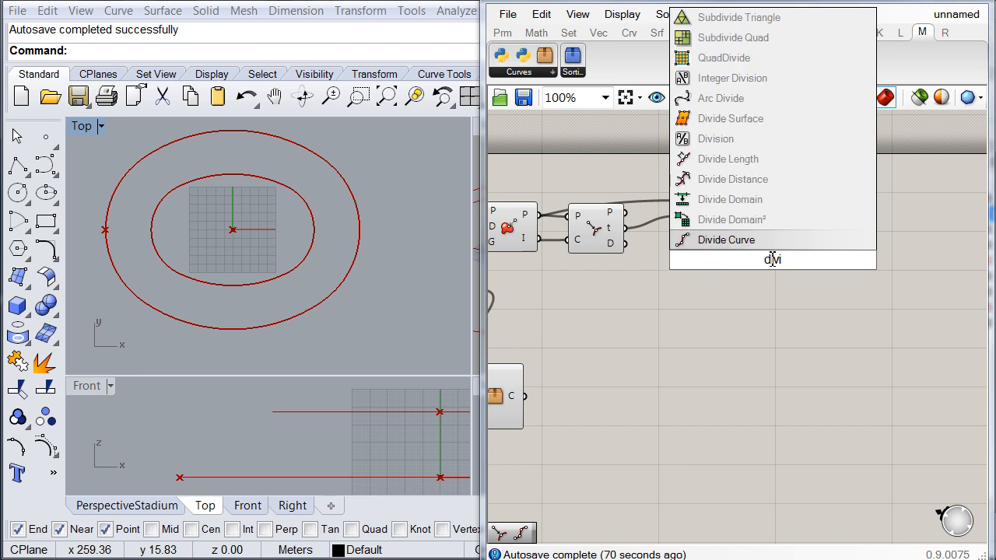
click(763, 246)
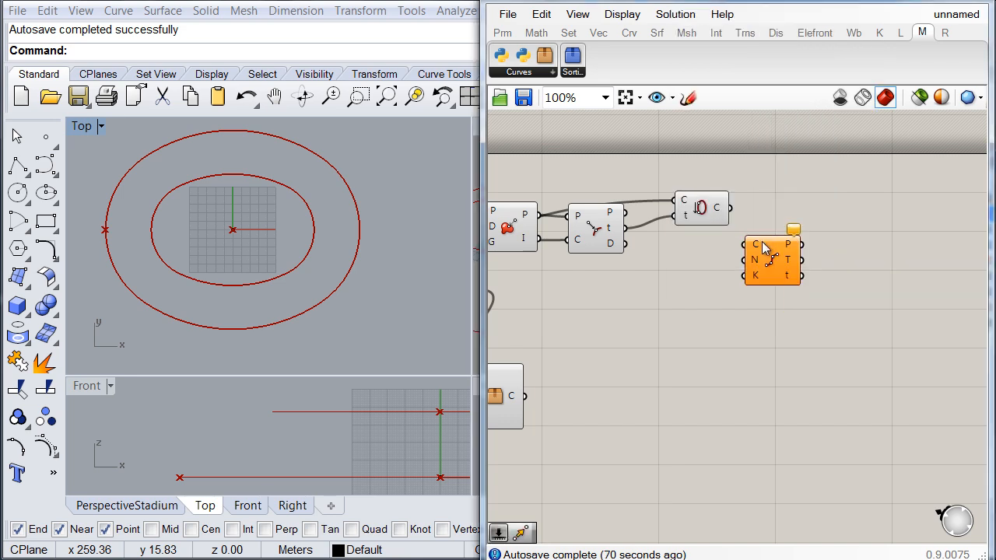
drag(744, 244, 729, 208)
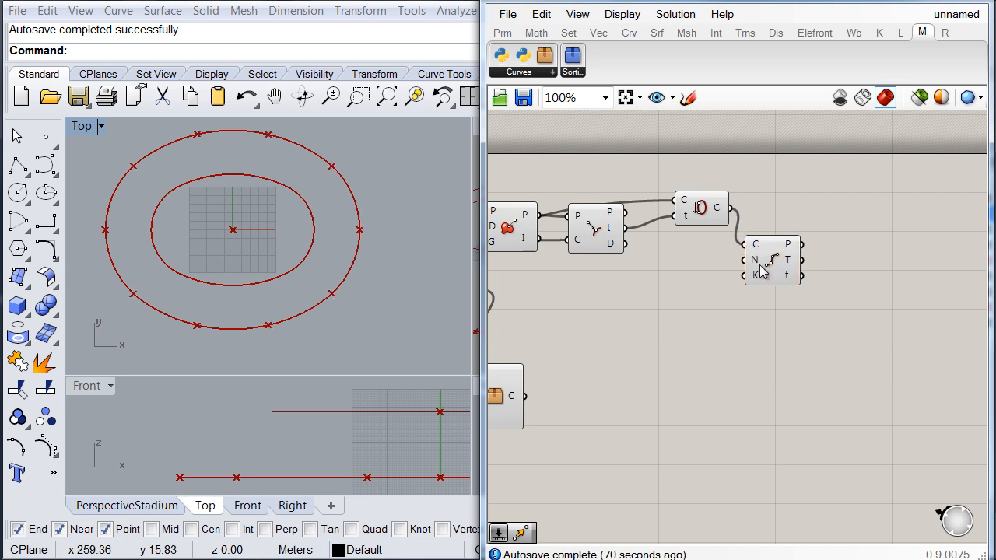
drag(764, 267, 774, 251)
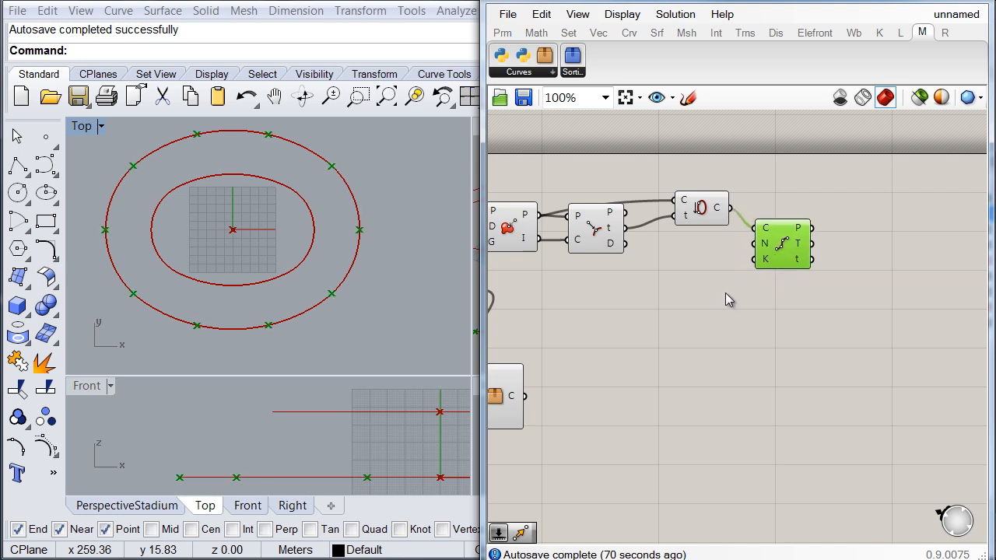
Step: Add a Panel containing 65 below the Seam component and turn off its Multiline Data option
double_click(674, 301)
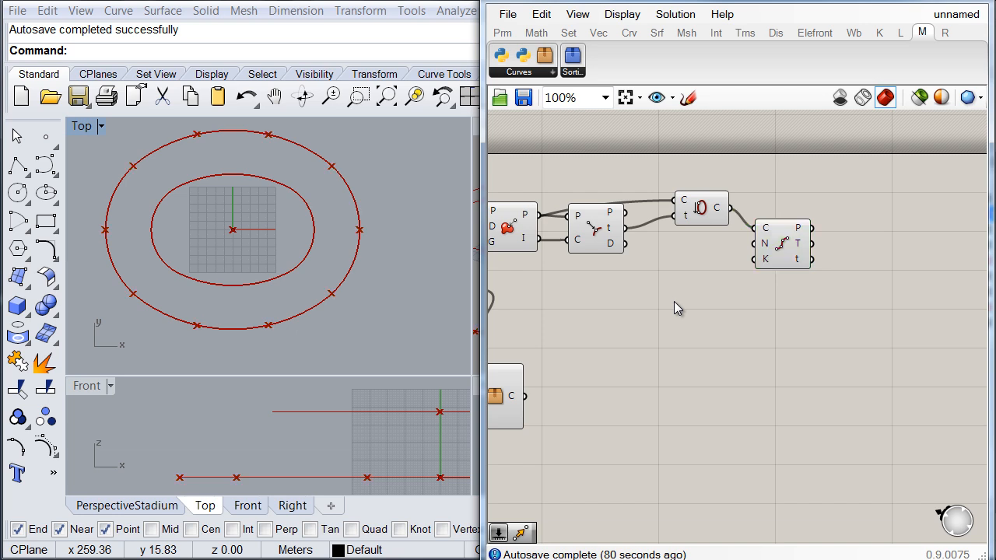
text(pane)
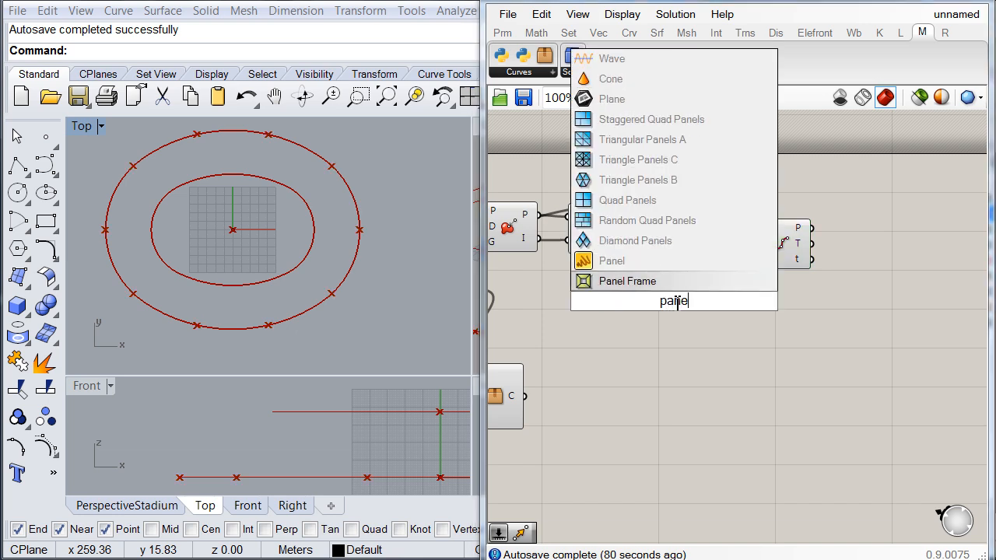
click(646, 260)
double_click(662, 302)
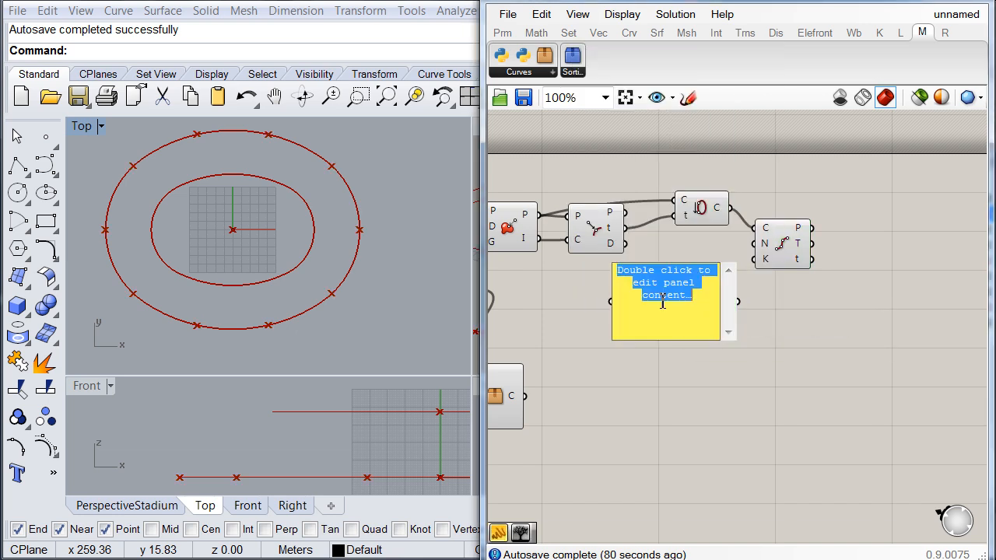
text(65)
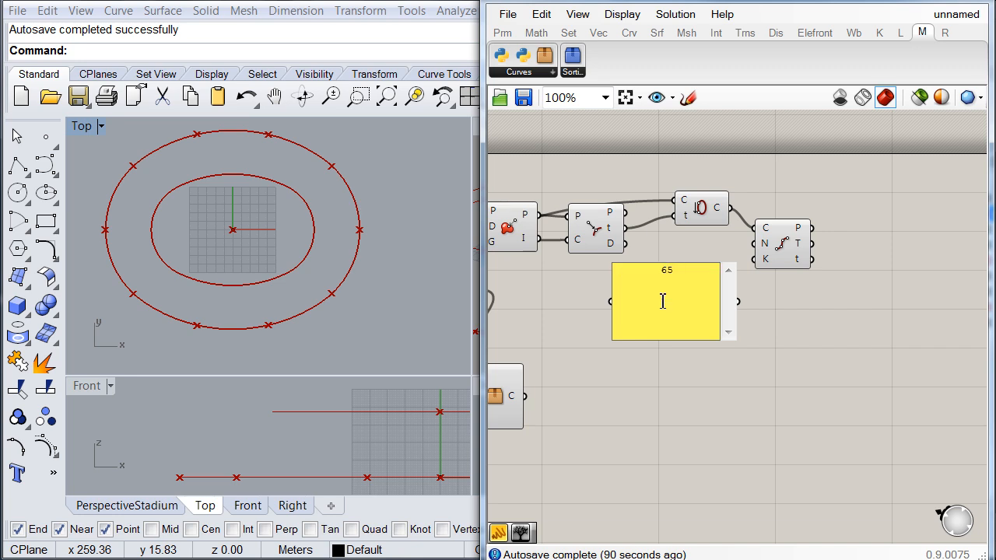
right_click(674, 303)
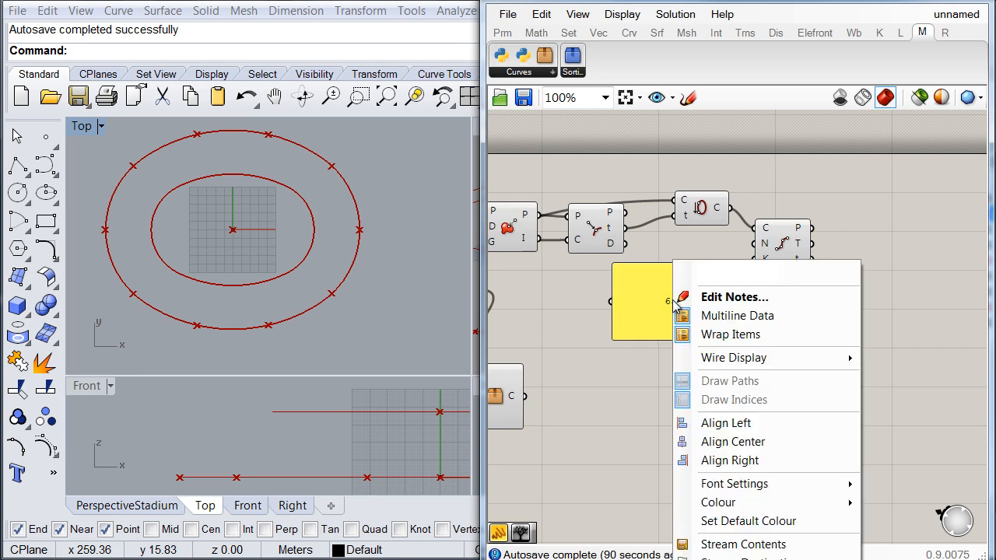
click(729, 319)
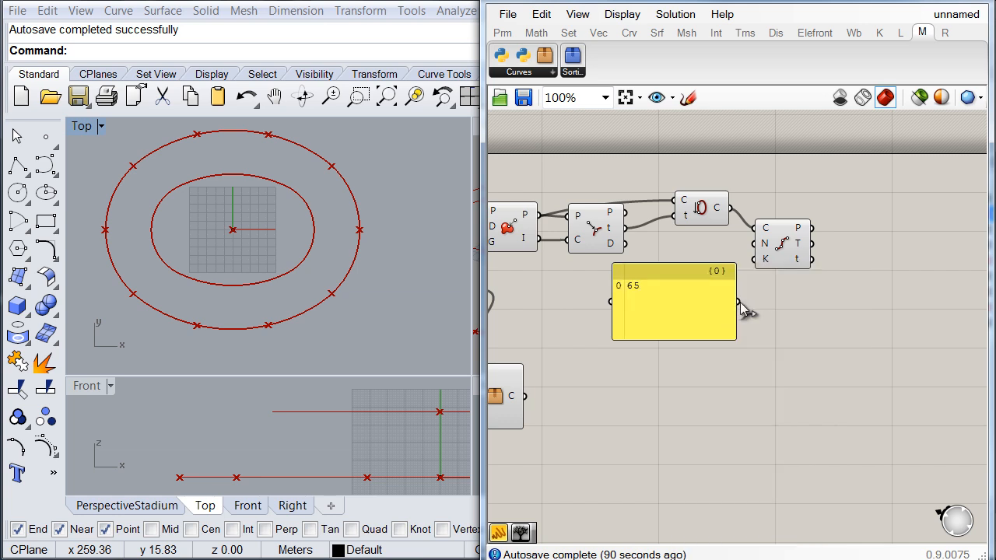
Step: Connect the 65 panel to Divide Curve's N input, shrink the panel, and preview the division points
drag(738, 302, 755, 244)
drag(613, 340, 652, 305)
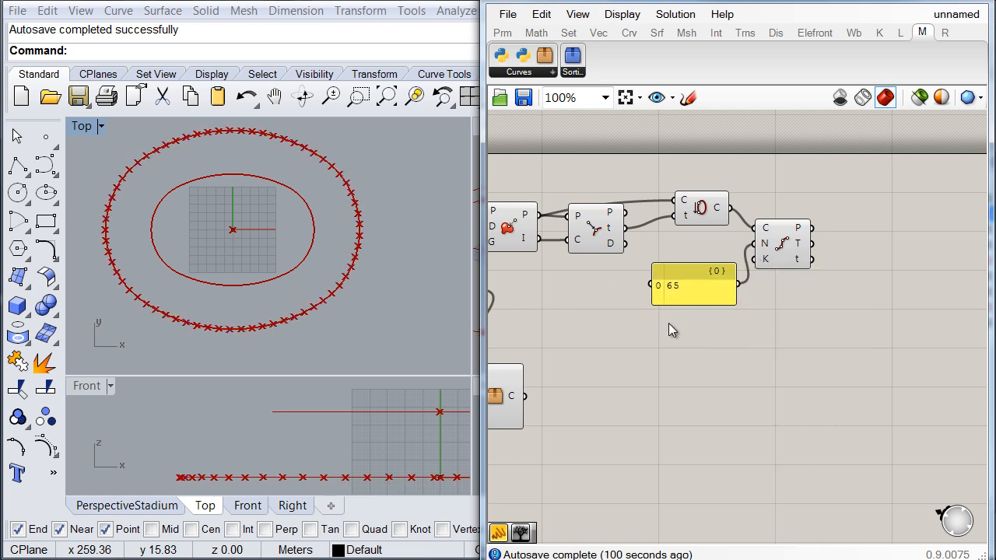
click(781, 259)
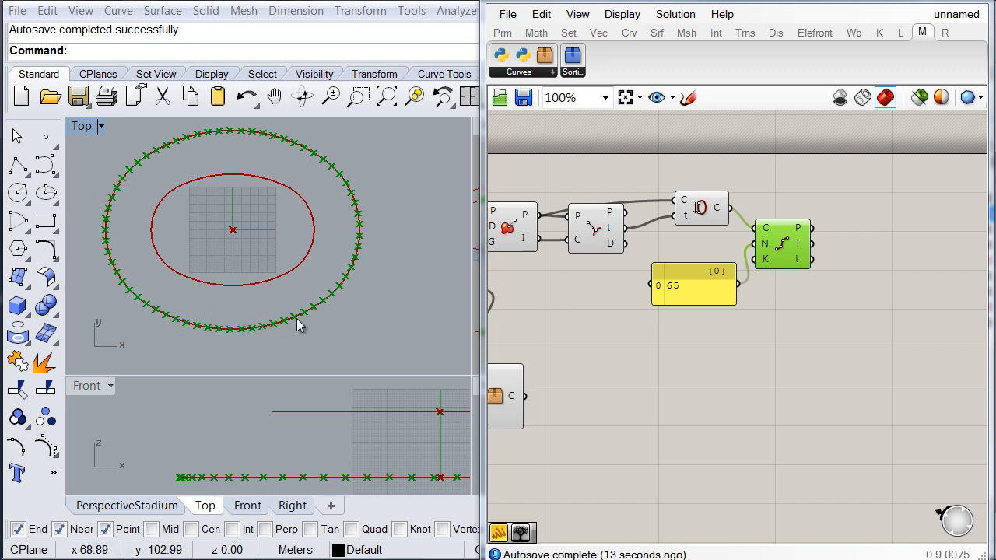
click(862, 222)
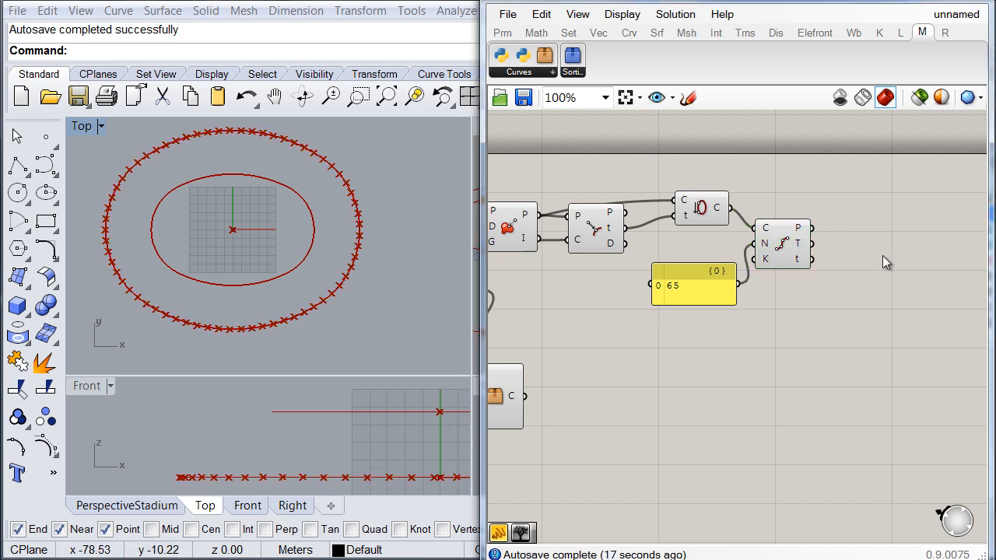
Step: Add a Horizontal Frame component, connecting the Seam curve to C and Divide Curve's t parameters to t, and preview the frames
double_click(853, 219)
text(h)
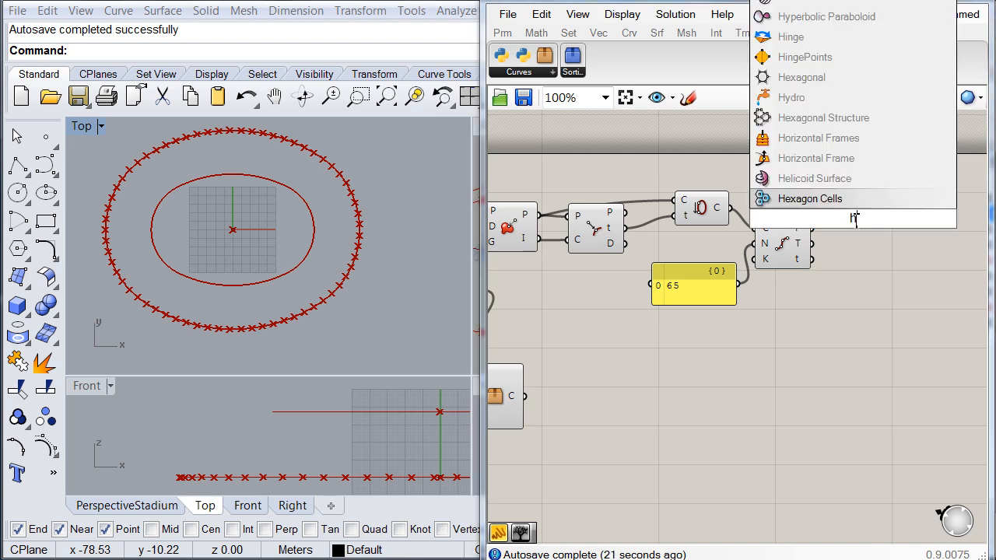
text(fra)
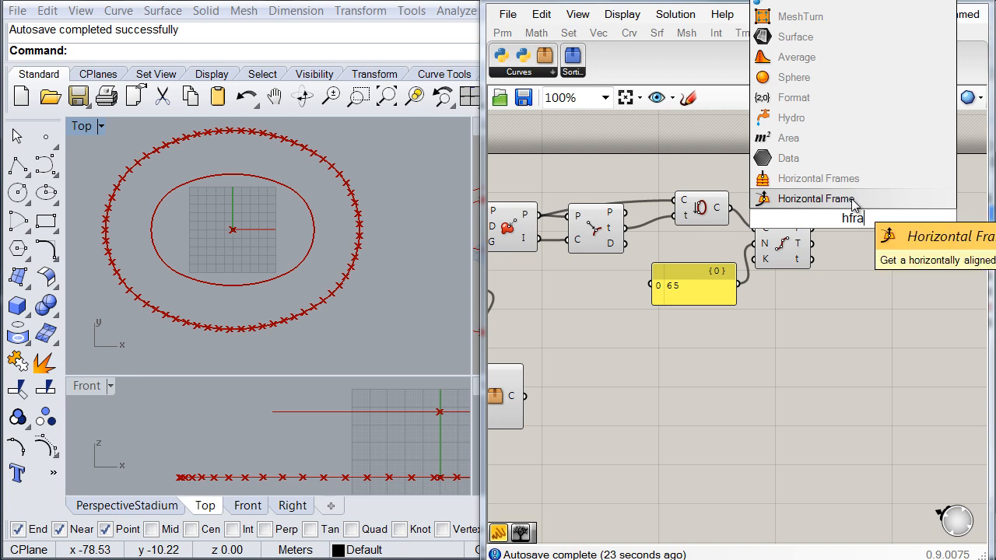
click(853, 199)
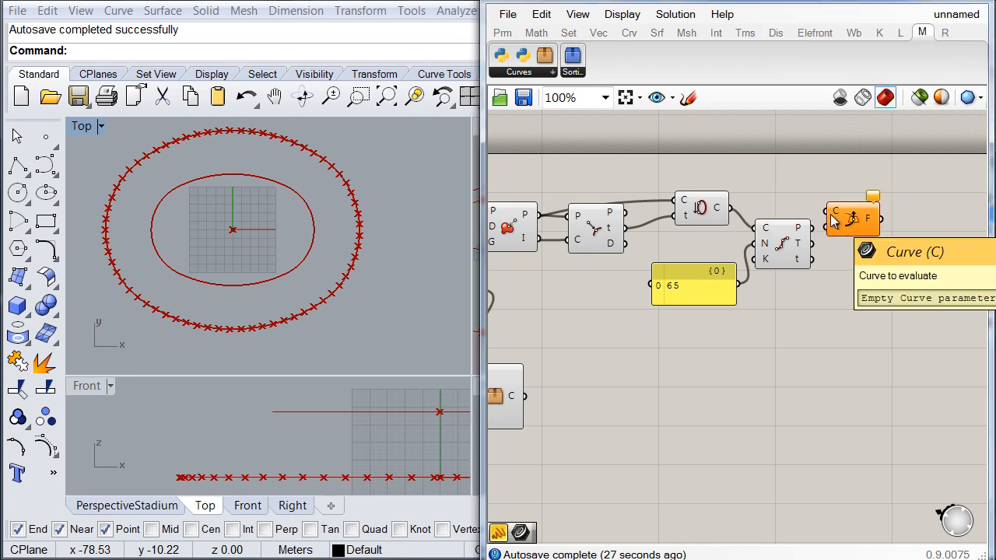
drag(832, 222, 712, 208)
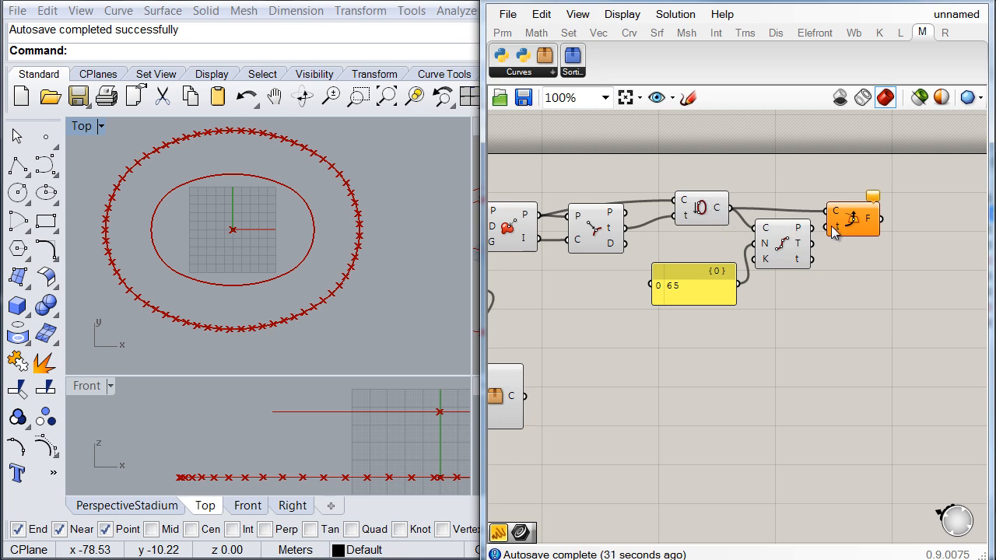
drag(828, 226, 813, 259)
click(850, 223)
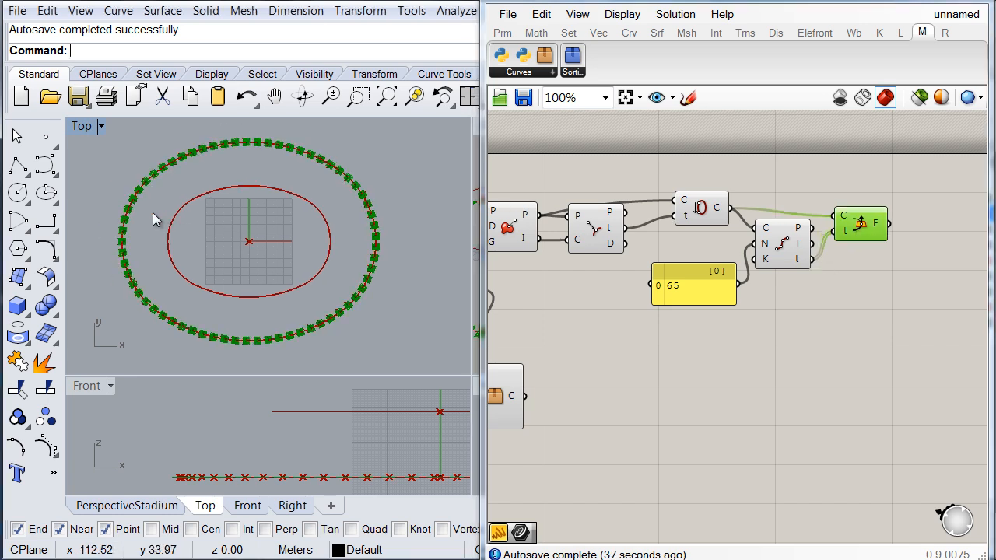
Step: Examine the orientation of the horizontal frames along the base oval in the Top and PerspectiveStadium views
scroll(152, 212, up, 5)
right_drag(132, 219, 236, 181)
scroll(255, 278, down, 2)
right_drag(263, 316, 195, 197)
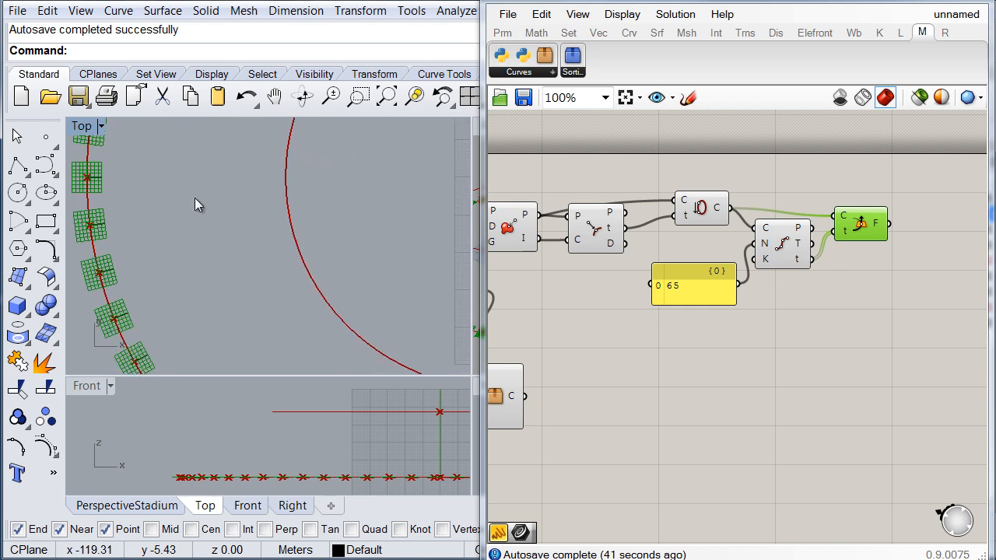
scroll(194, 198, down, 4)
right_drag(260, 275, 179, 271)
click(127, 505)
Step: Add a Deconstruct Plane component and connect the Horizontal Frame's F output to its P input
scroll(851, 284, down, 2)
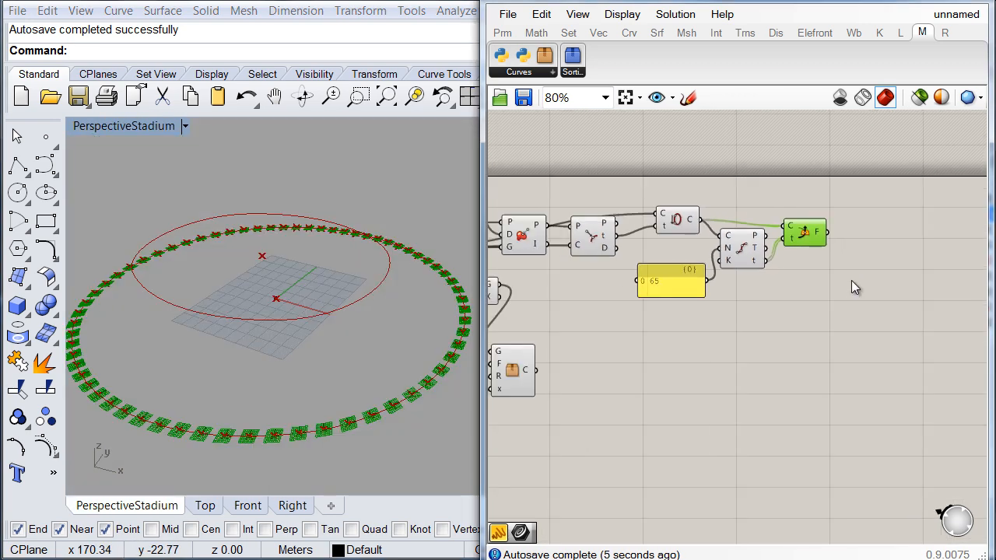
double_click(831, 306)
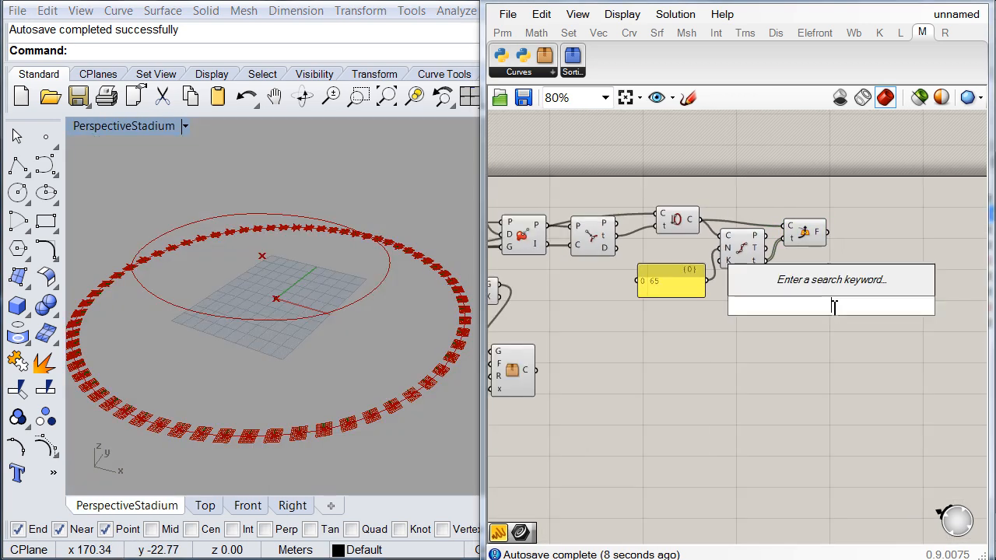
text(de)
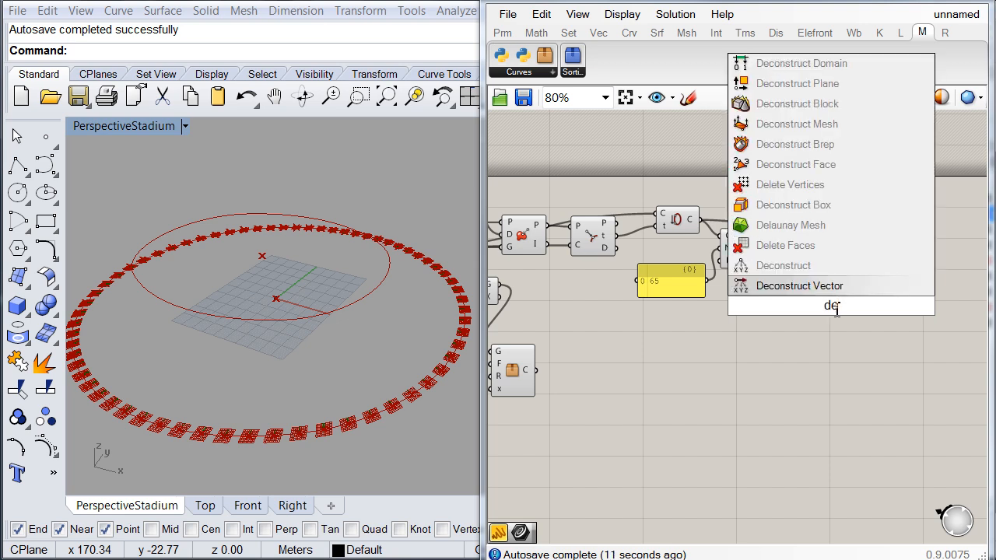
text(pla)
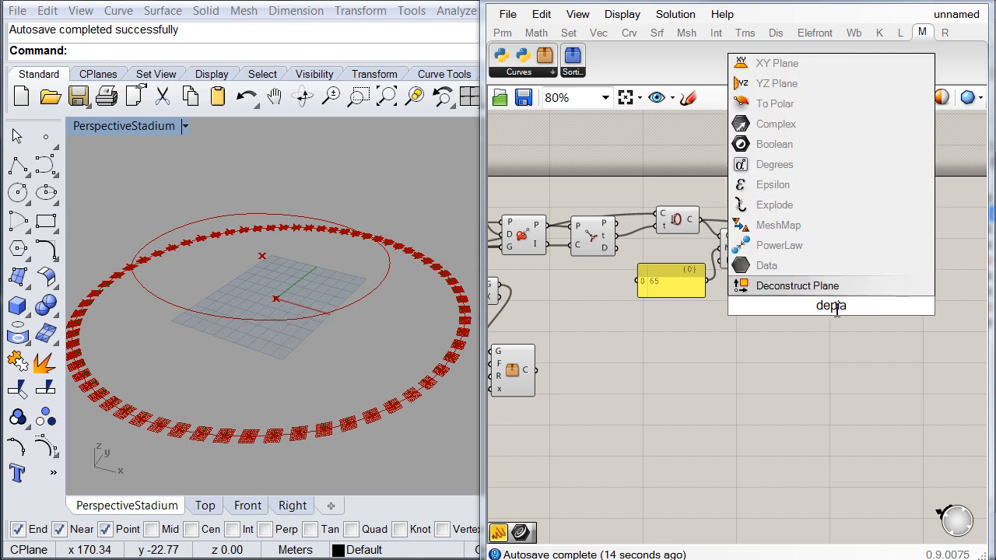
key(Return)
mouse_move(837, 311)
mouse_down()
mouse_move(848, 272)
mouse_move(826, 233)
mouse_move(856, 255)
mouse_up()
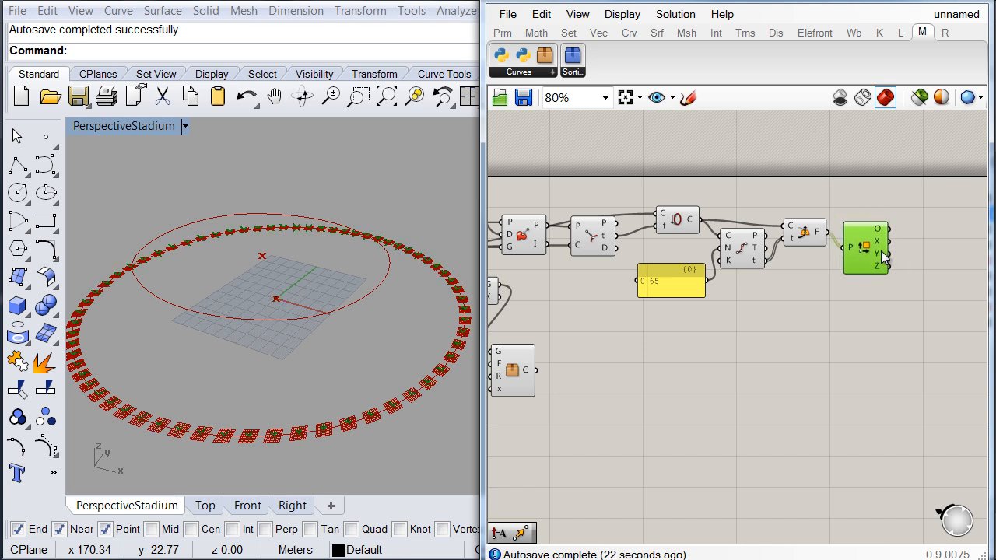
mouse_move(882, 257)
Step: Add a Move component above Deconstruct Plane and connect the Seam curve to its G input
click(602, 241)
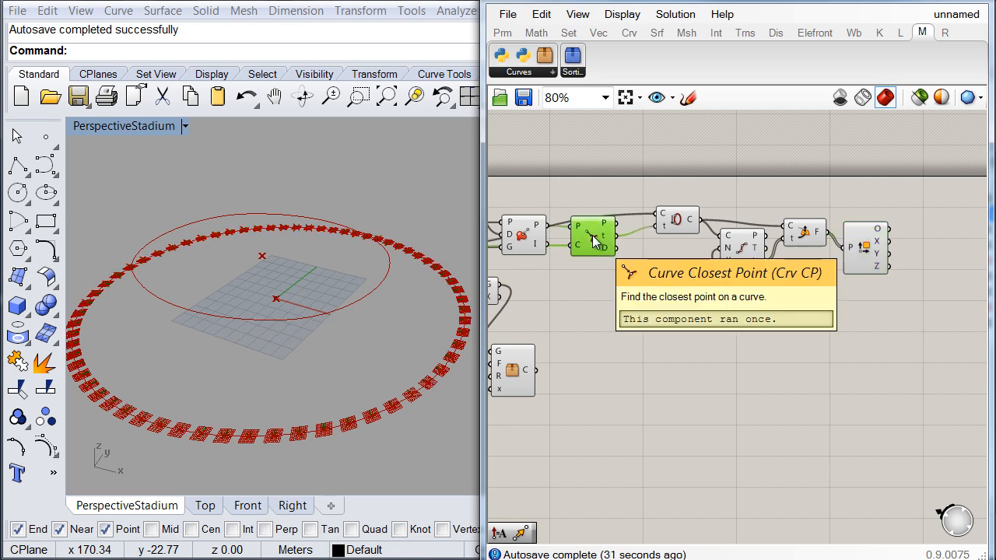
double_click(902, 193)
text(mo)
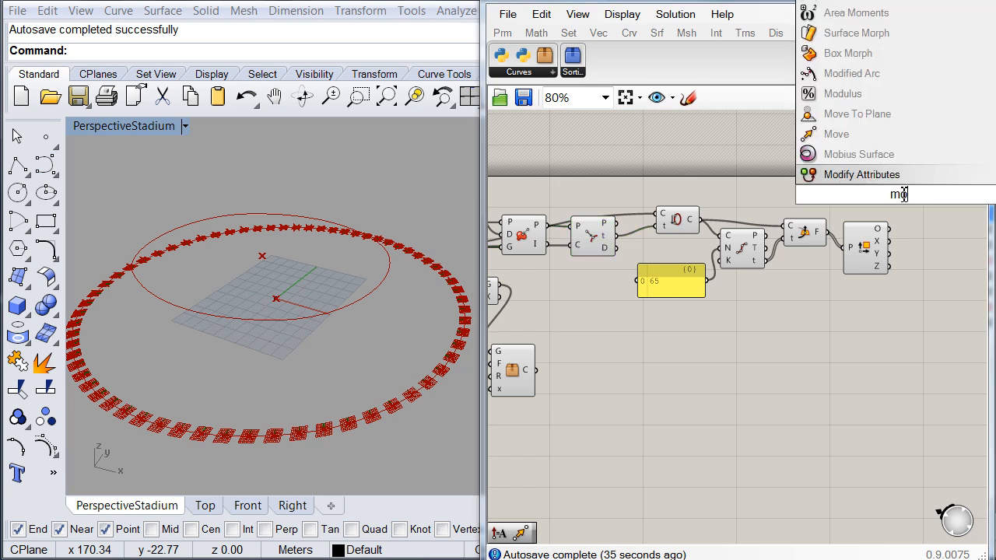
text(ve)
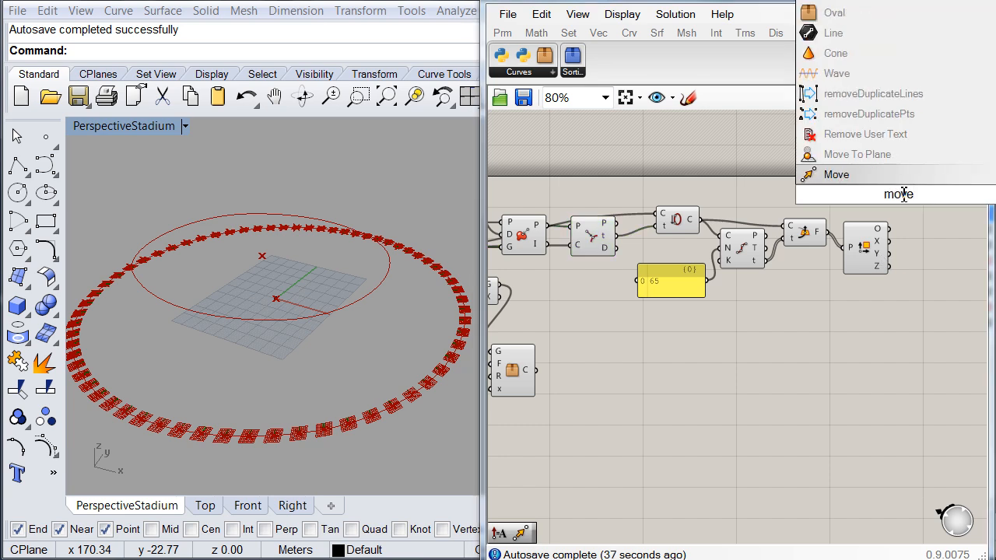
click(856, 174)
drag(876, 191, 699, 219)
right_drag(927, 289, 782, 288)
drag(760, 196, 797, 198)
Step: Add an Amplitude component below Deconstruct Plane and connect the plane's Y output to its V input
double_click(741, 322)
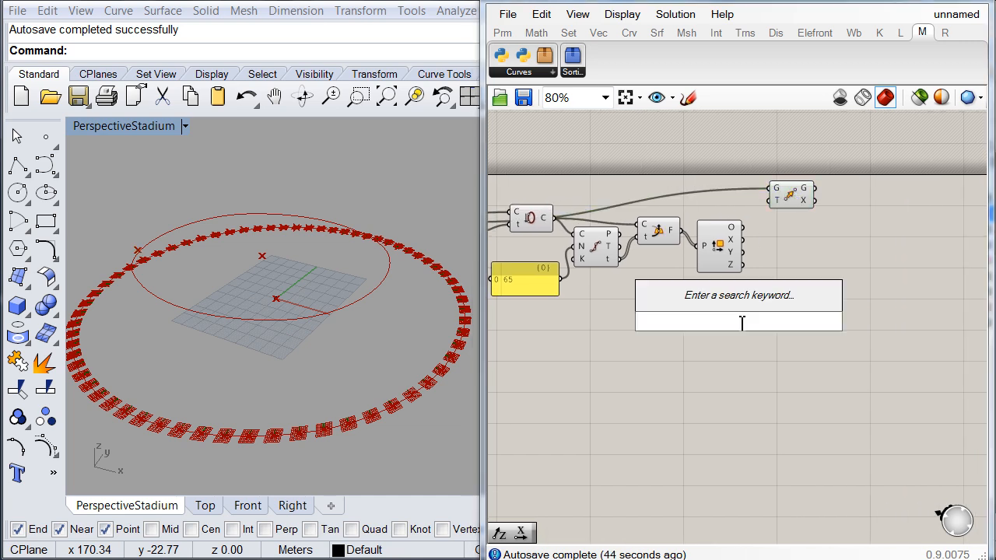
text(a)
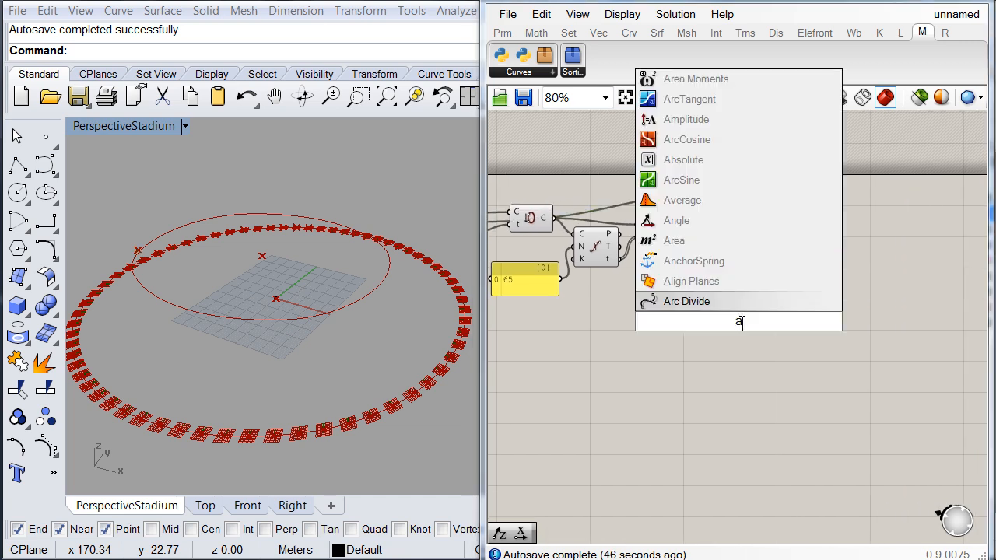
text(m)
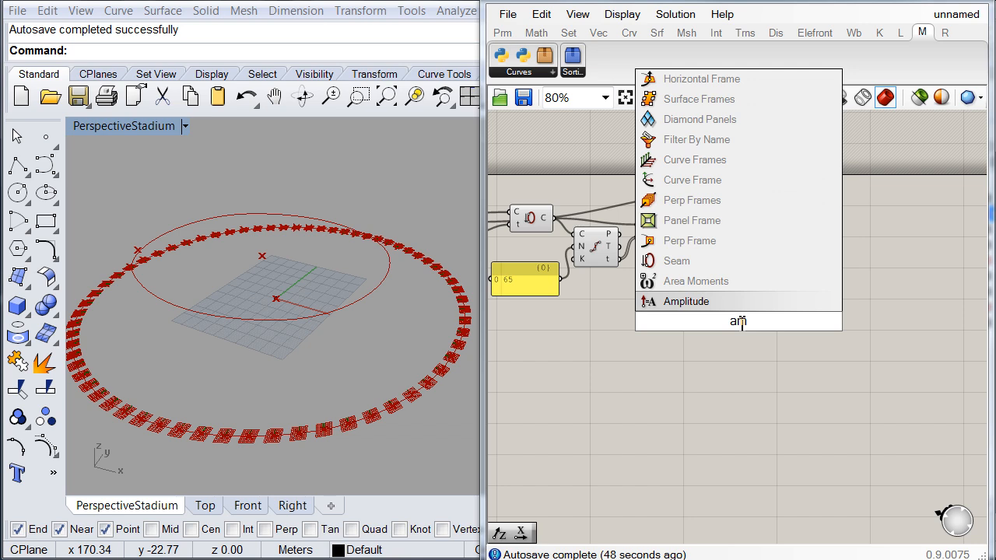
key(Return)
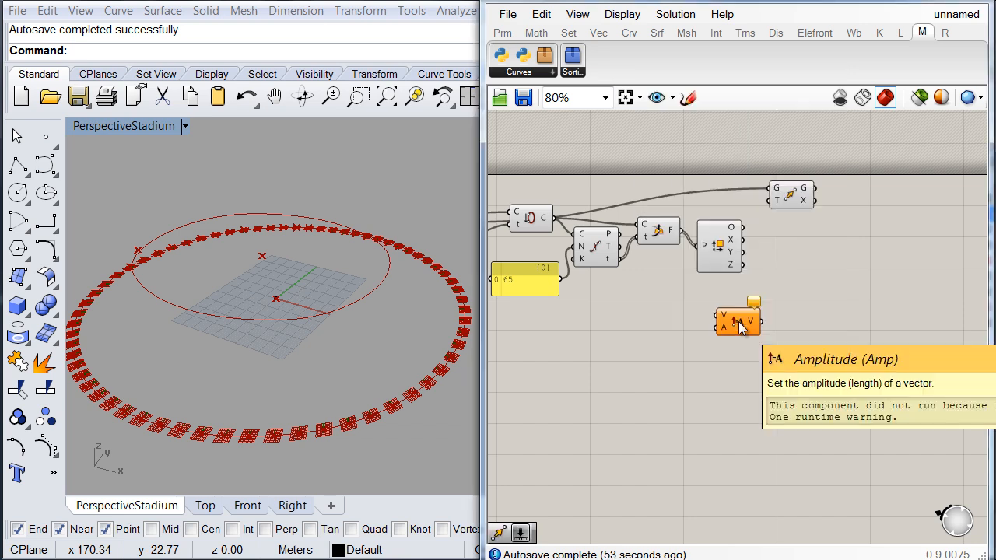
drag(722, 298, 743, 262)
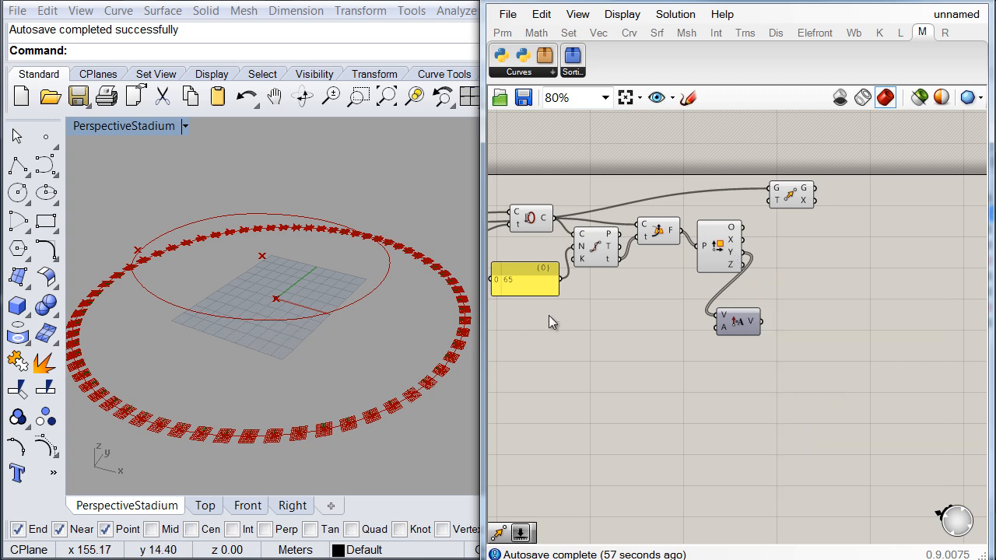
scroll(738, 254, up, 3)
right_drag(345, 426, 350, 425)
scroll(349, 426, up, 3)
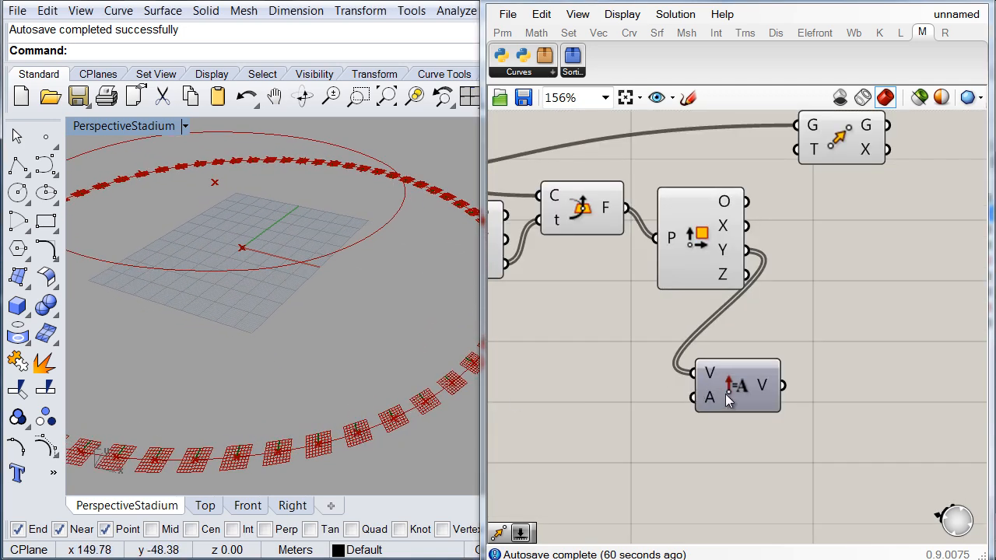
drag(717, 395, 727, 393)
Step: Add a number slider set to 40 and connect it to the Amplitude component's A input
double_click(545, 438)
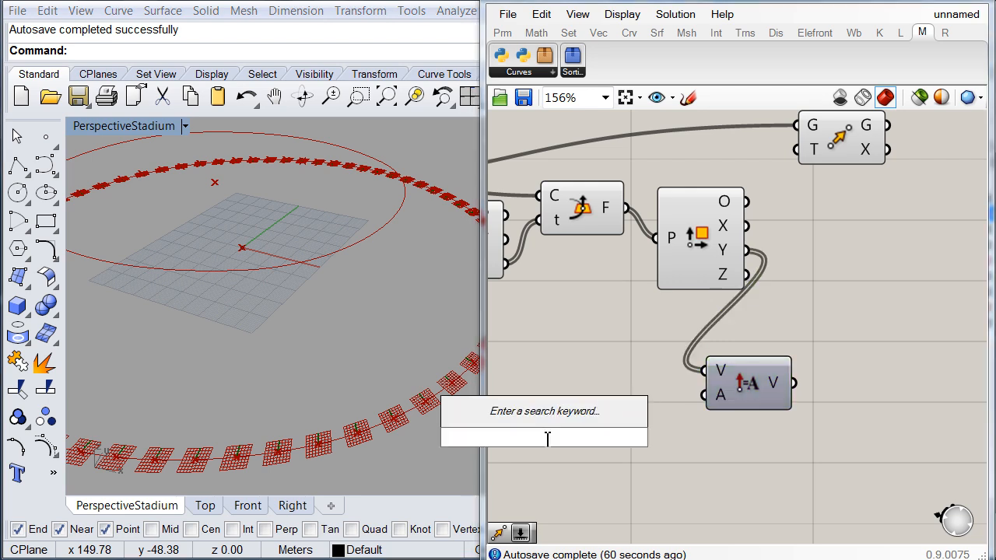
text(4)
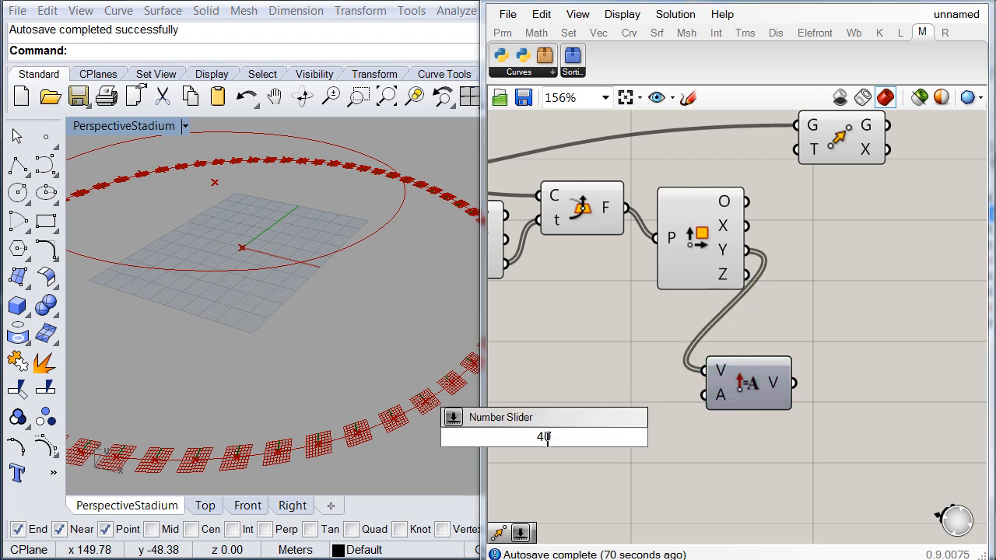
text(0)
key(Return)
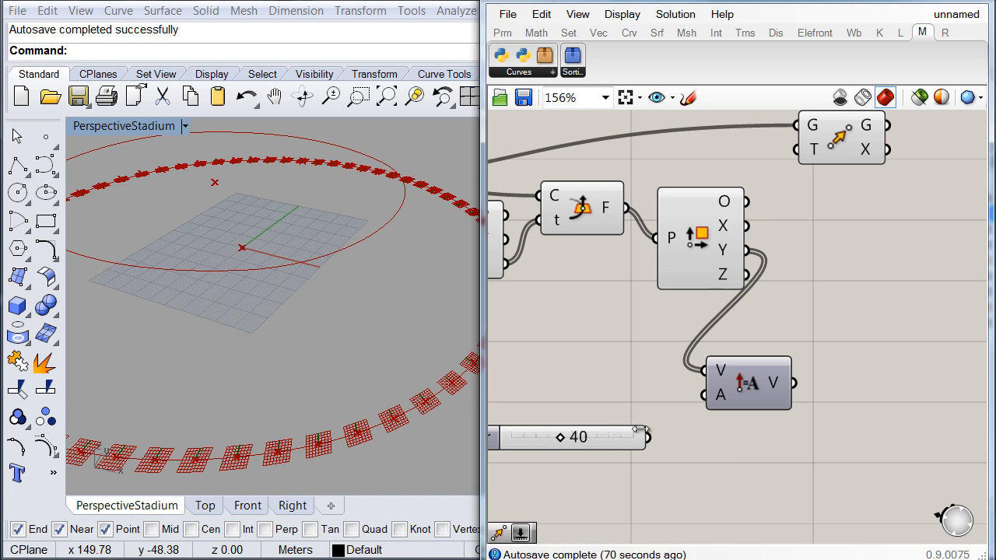
drag(648, 437, 703, 395)
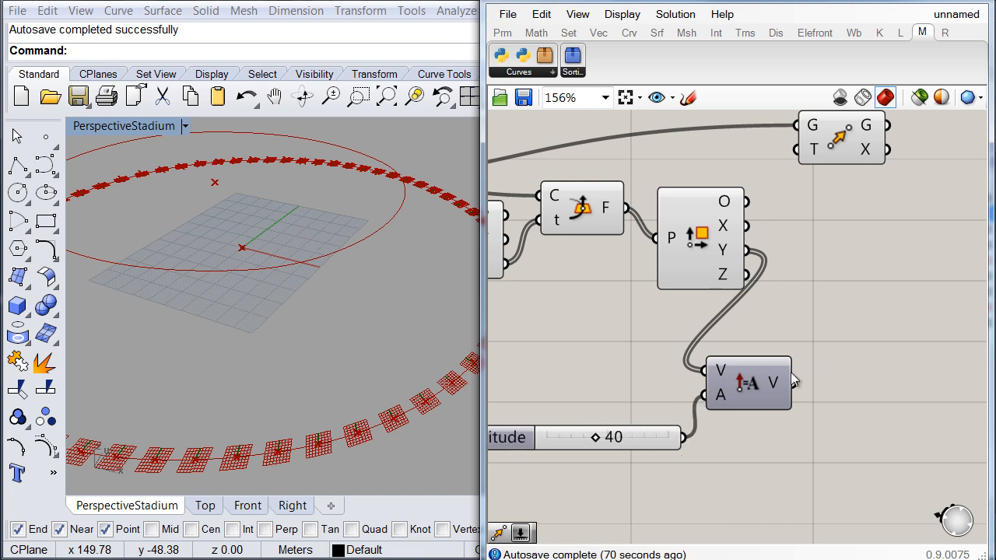
Step: Connect Amplitude's V output to Move's T input and replace Move's G source with Divide Curve's P points
drag(796, 384, 792, 160)
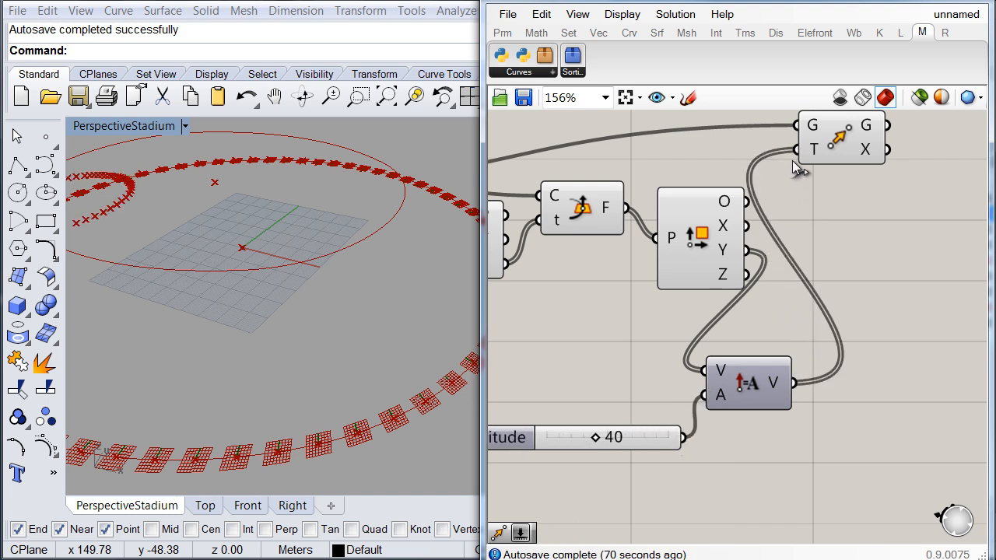
scroll(791, 161, down, 2)
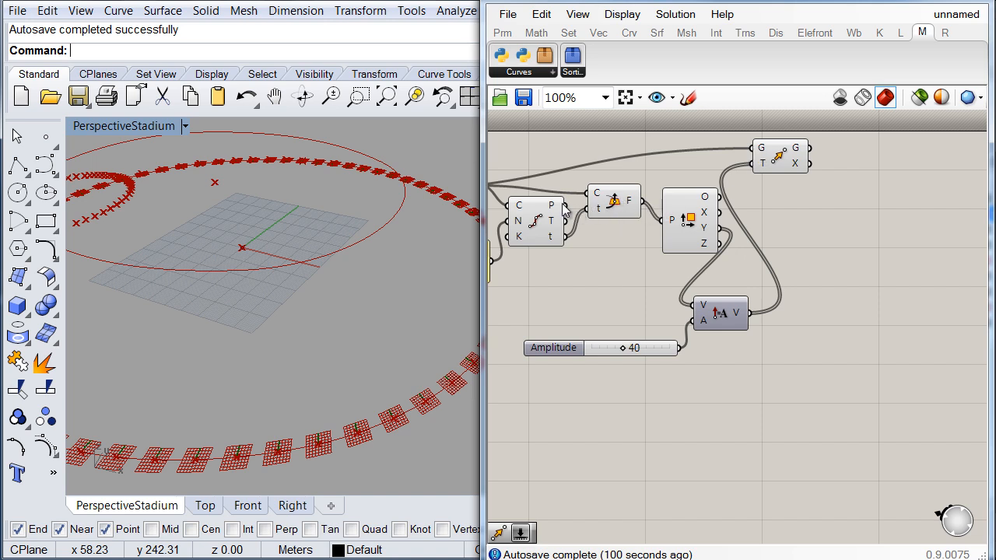
drag(565, 215, 754, 165)
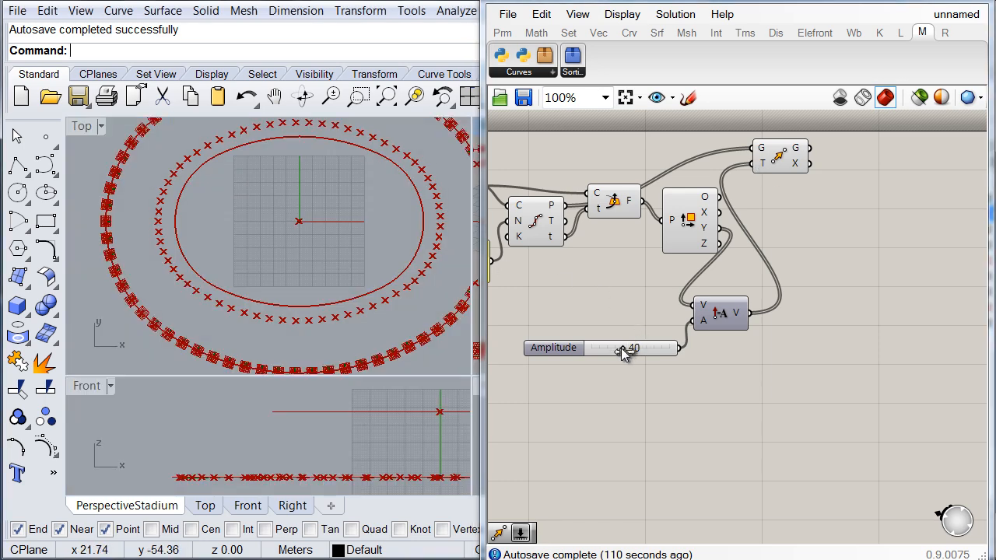
Step: Set the Amplitude slider to 65 and preview the moved points and the original division points
drag(620, 349, 643, 347)
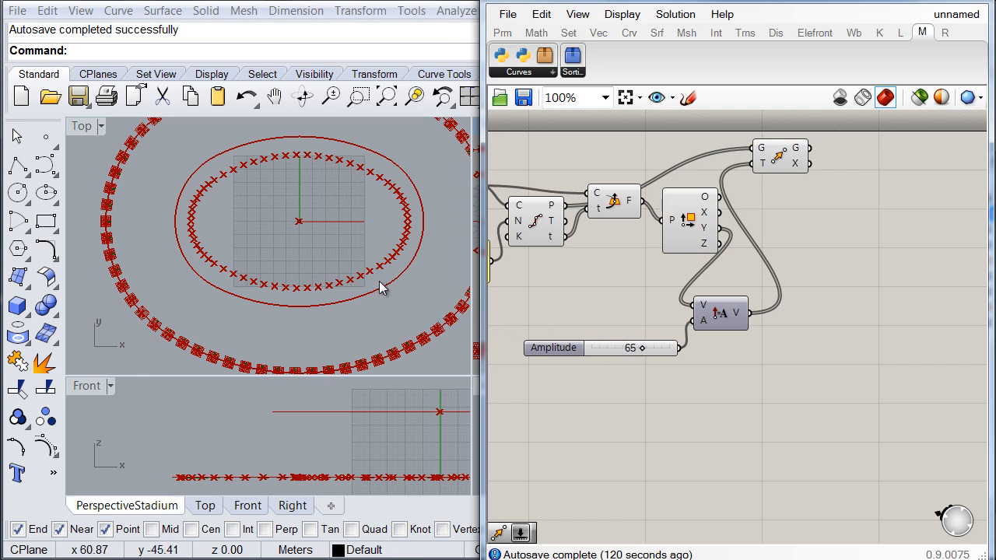
click(780, 160)
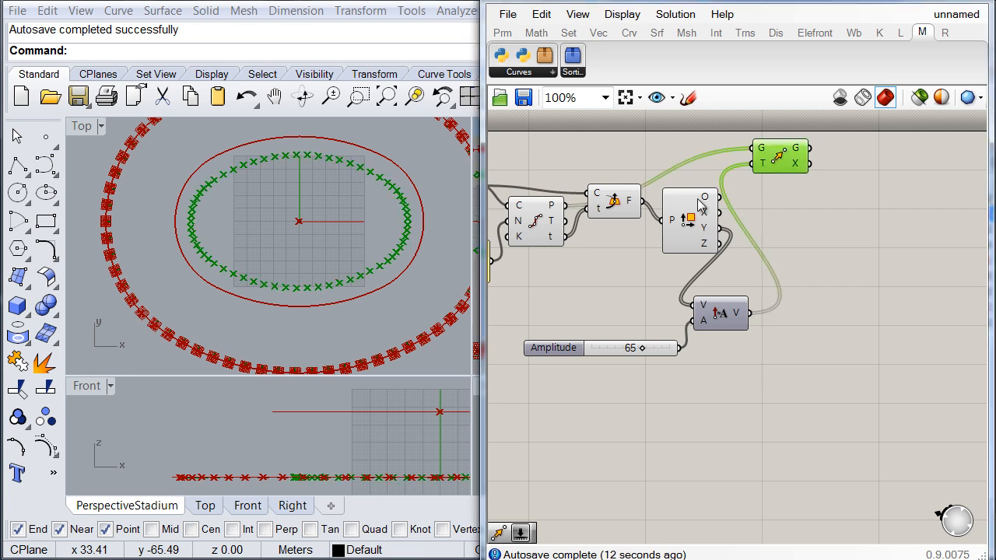
click(542, 226)
Step: Add a Line component, connecting Move's G output to A and Divide Curve's P output to B
double_click(856, 231)
text(lin)
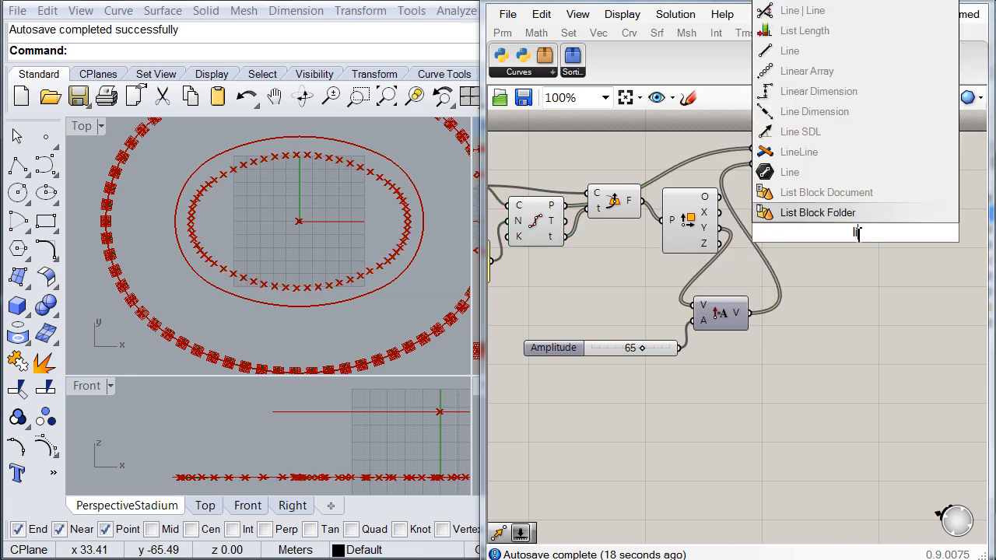
text(e)
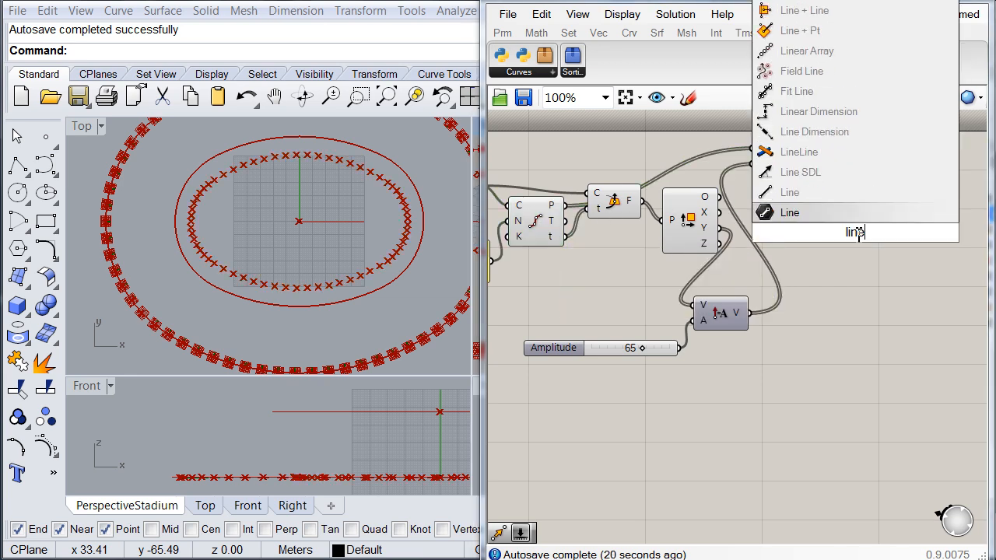
key(Return)
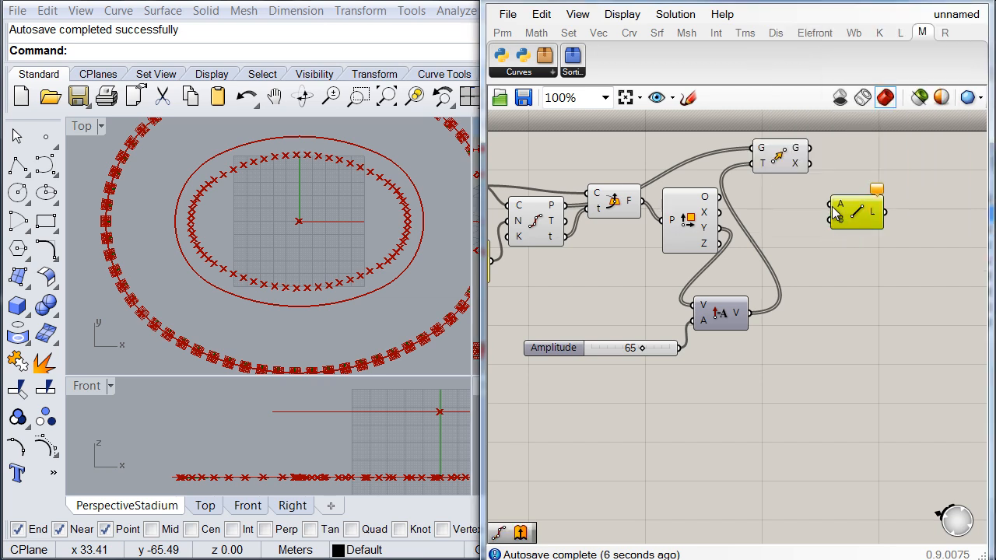
click(800, 161)
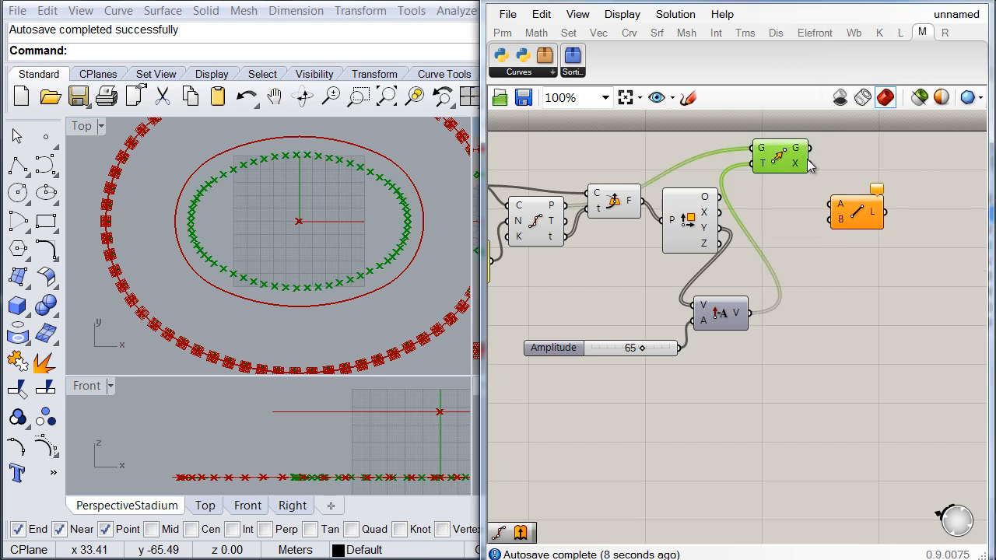
drag(829, 204, 813, 146)
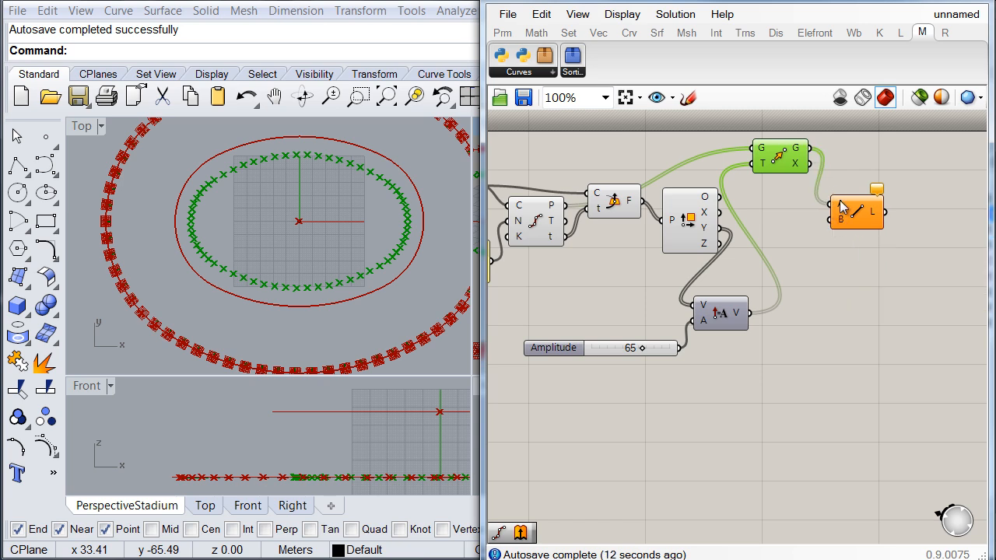
drag(831, 220, 573, 214)
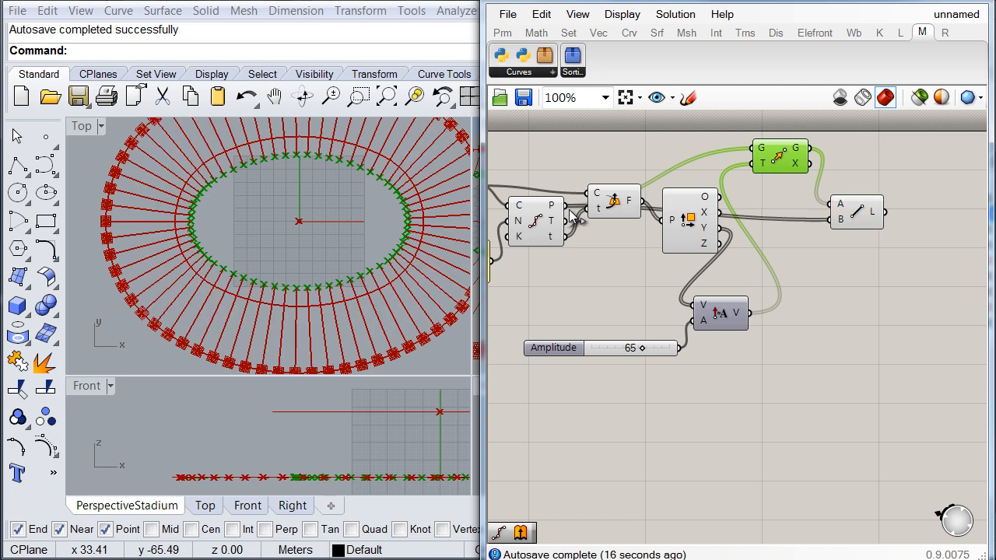
drag(858, 219, 861, 211)
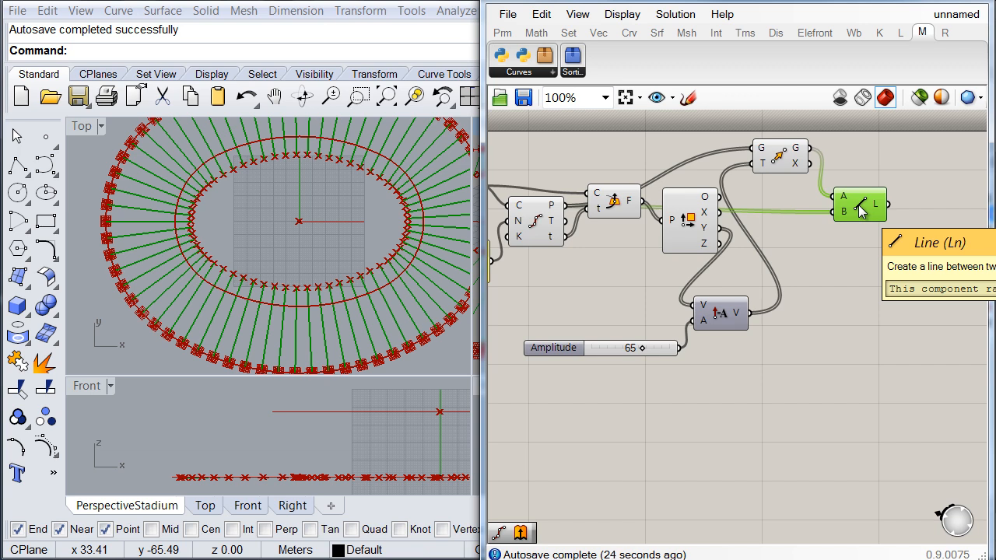
Step: Add an Extrude component, connecting the Line output to B and a Unit Z vector to D
double_click(475, 129)
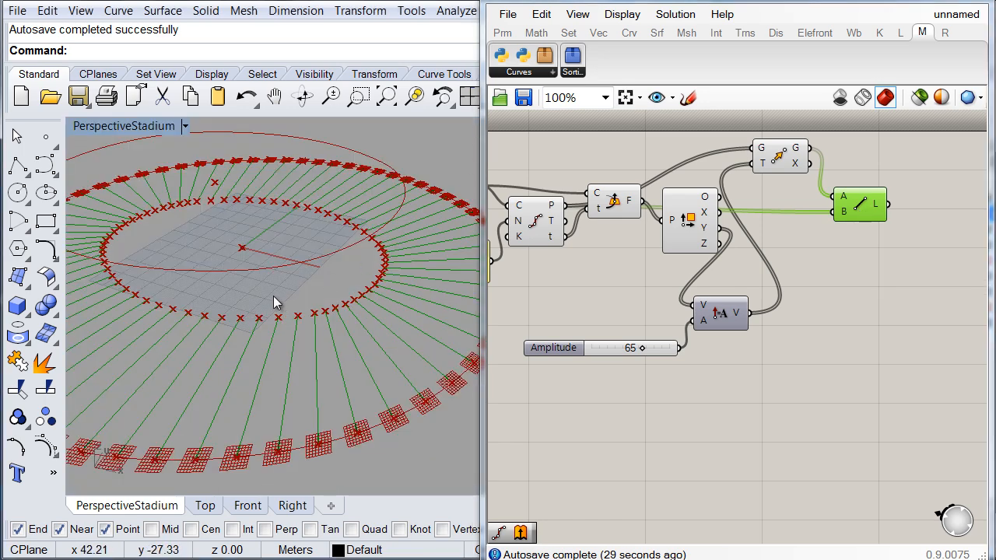
scroll(273, 296, down, 5)
double_click(833, 332)
text(extrude)
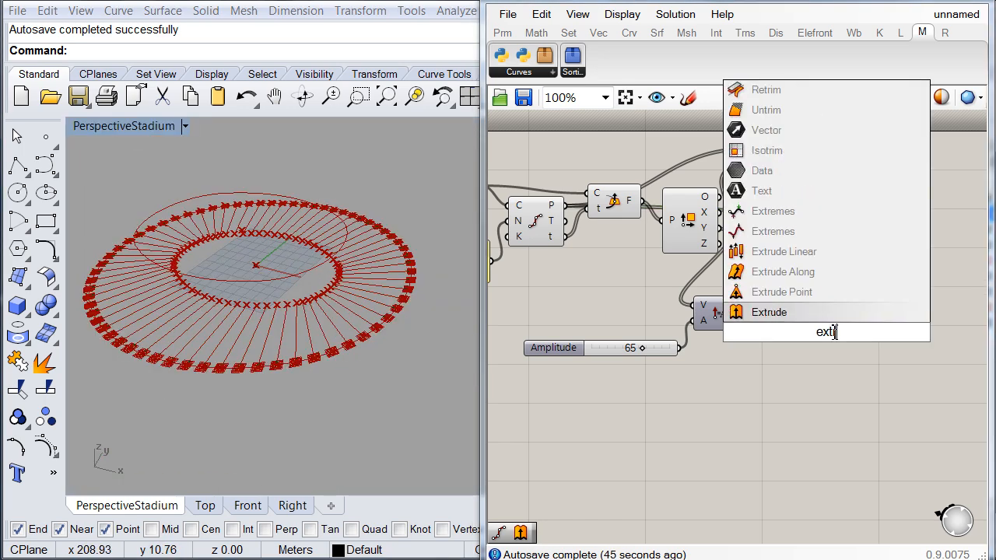
click(828, 313)
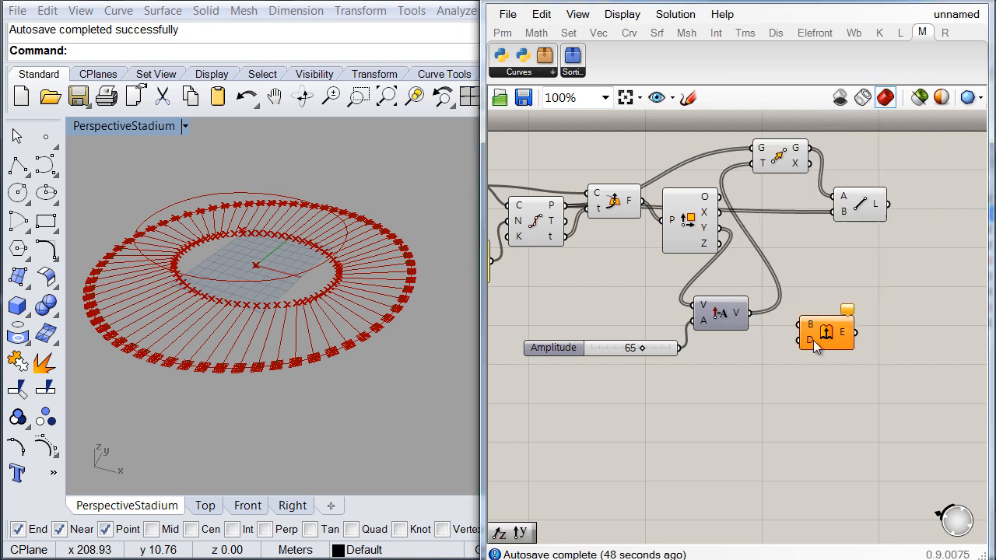
drag(801, 324, 888, 205)
drag(809, 340, 873, 354)
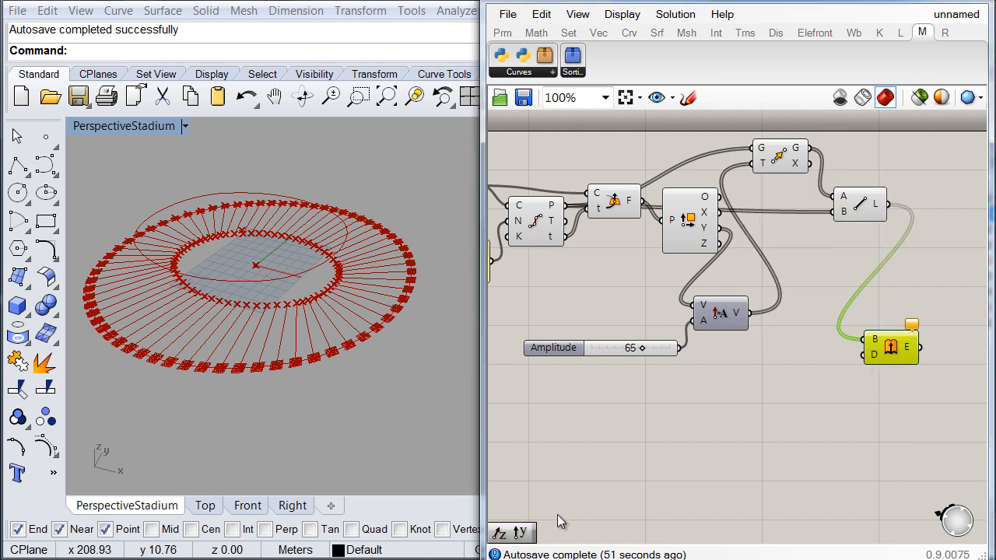
drag(660, 398, 865, 355)
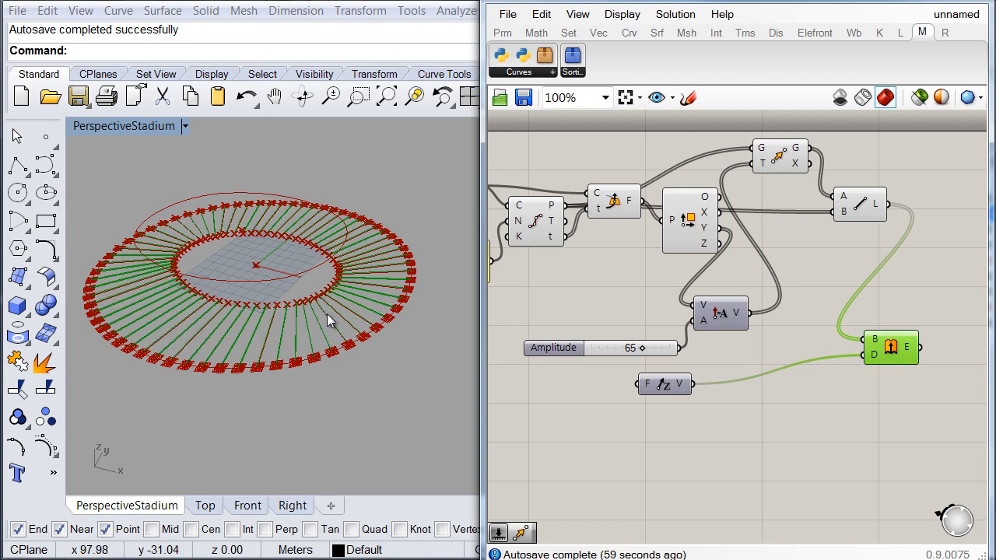
Step: Add an Addition component and connect the Factor slider feeding the first Move's Unit Z vector to its A input
right_drag(601, 384, 805, 352)
scroll(786, 353, down, 2)
right_drag(652, 337, 763, 348)
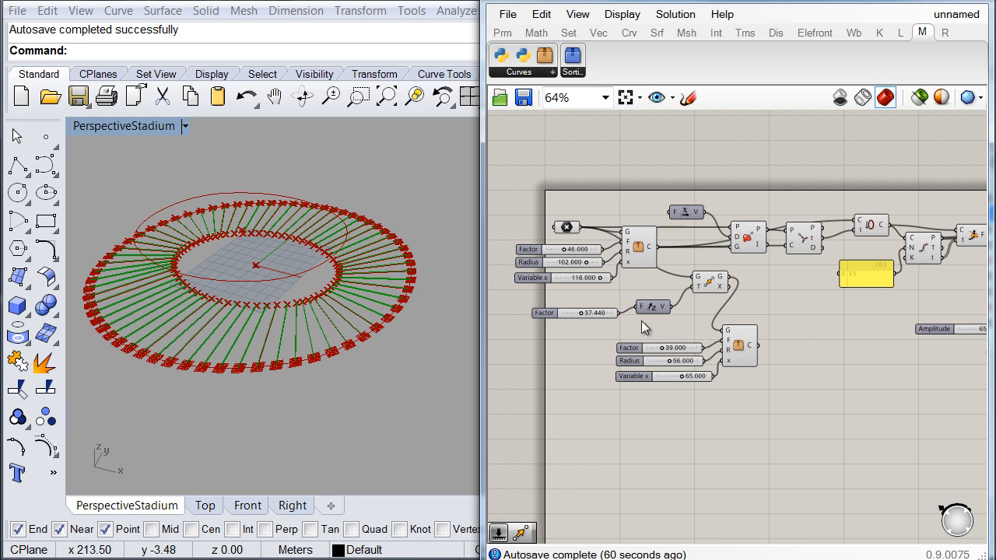
scroll(783, 330, up, 1)
double_click(794, 331)
text(add)
key(Return)
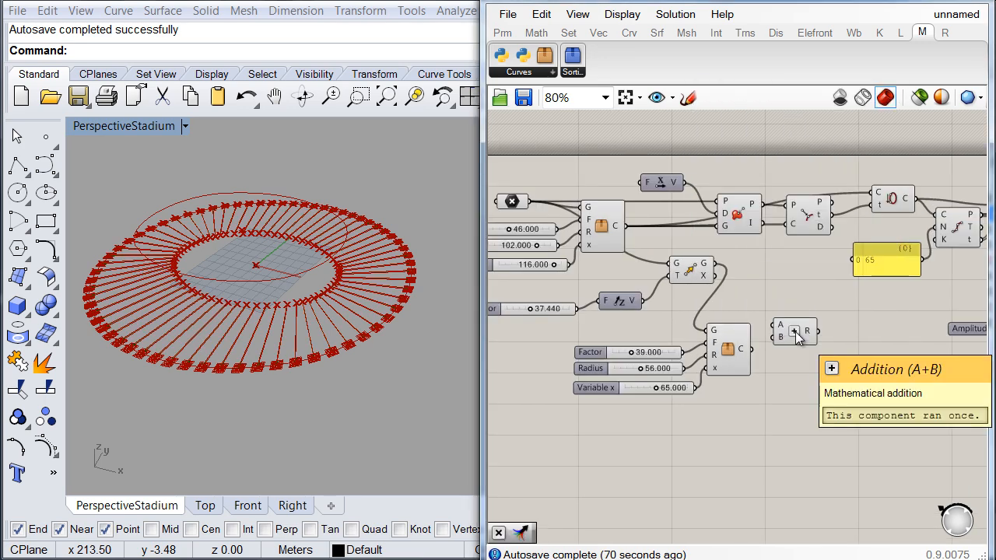
drag(775, 324, 577, 308)
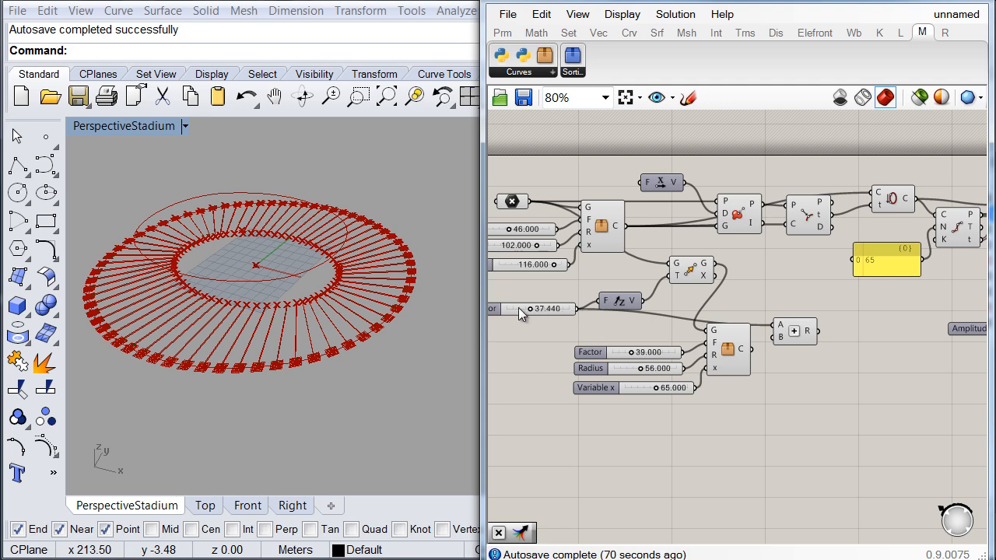
Step: Set the Addition component's B input to a data item of 10
scroll(777, 367, up, 1)
right_drag(777, 366, 584, 332)
right_click(588, 296)
mouse_move(658, 475)
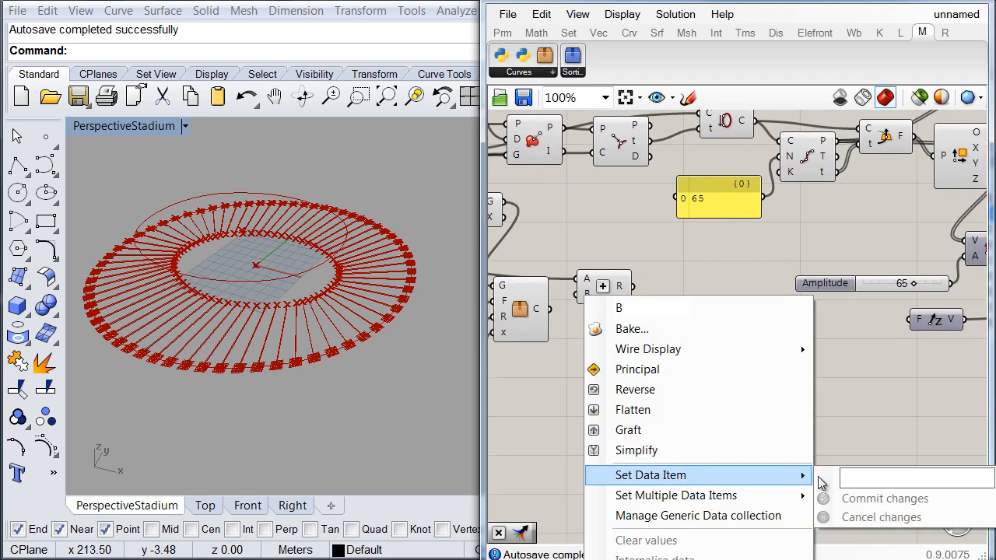
text(10)
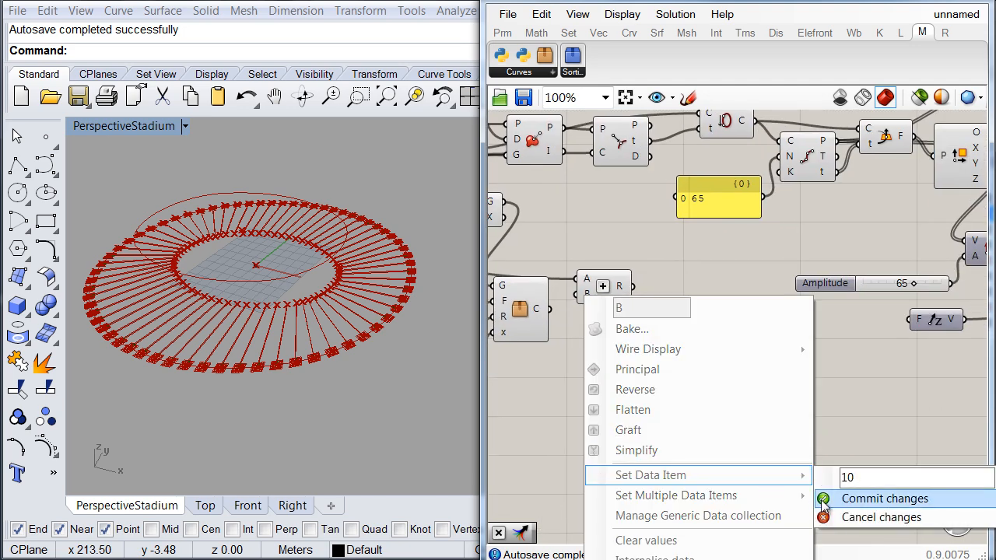
click(823, 496)
Step: Connect Addition's R output to the F input of the extrusion's Unit Z vector and preview the extruded fins
drag(626, 298, 818, 326)
right_drag(849, 319, 772, 320)
drag(748, 317, 833, 321)
right_drag(846, 346, 600, 356)
click(829, 305)
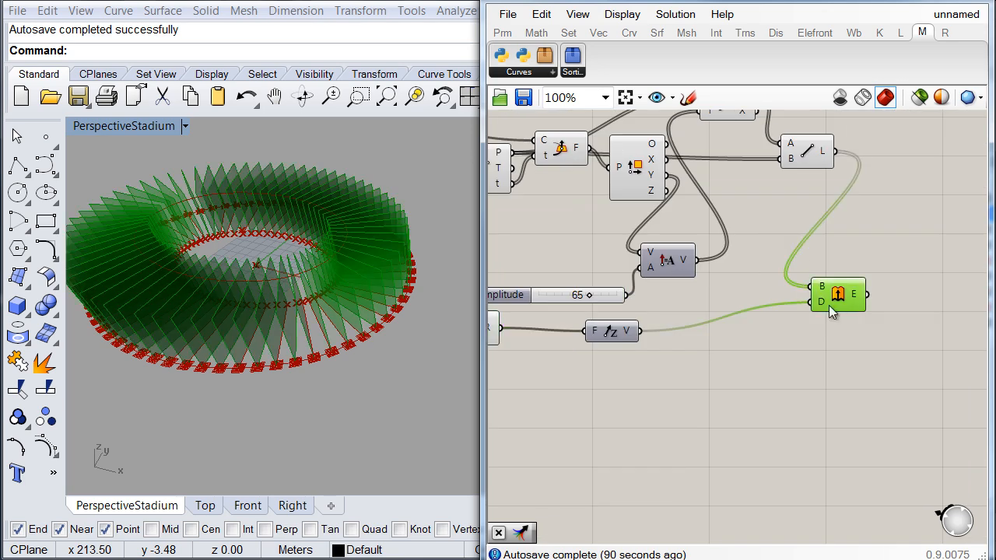
mouse_move(280, 317)
right_down()
mouse_move(306, 294)
mouse_move(297, 319)
right_up()
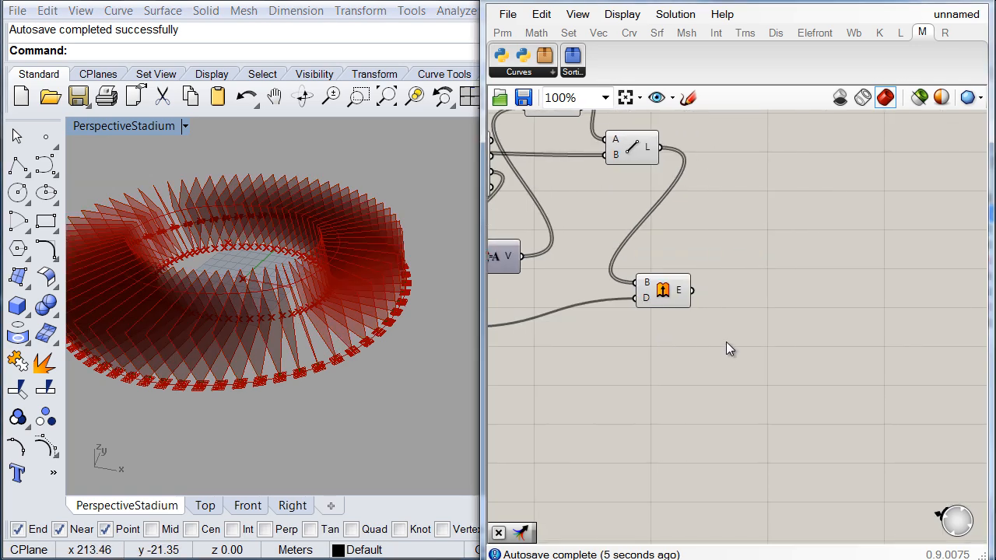
Step: Add a Scale NU component, connecting Extrude's E output to both its G and P inputs
double_click(725, 342)
text(sca)
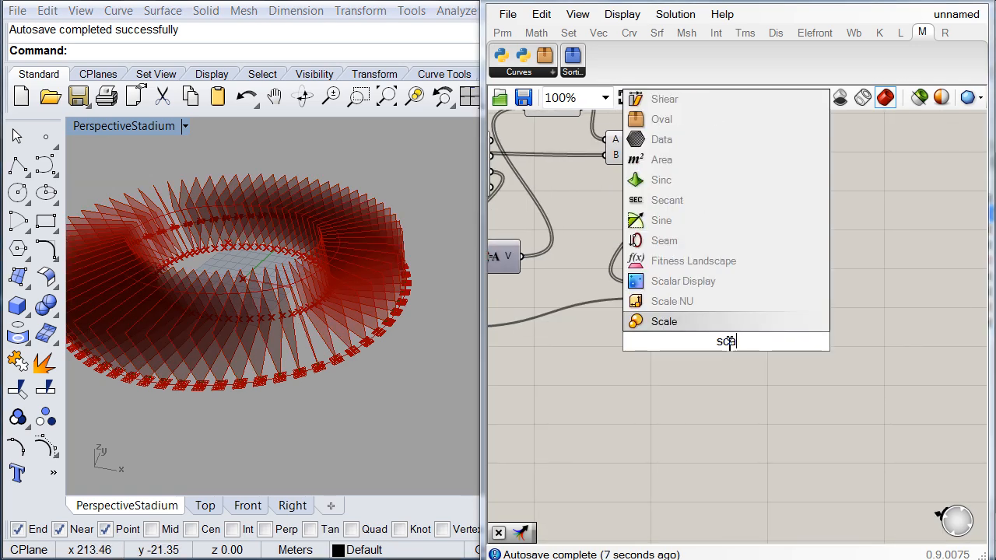
text(le)
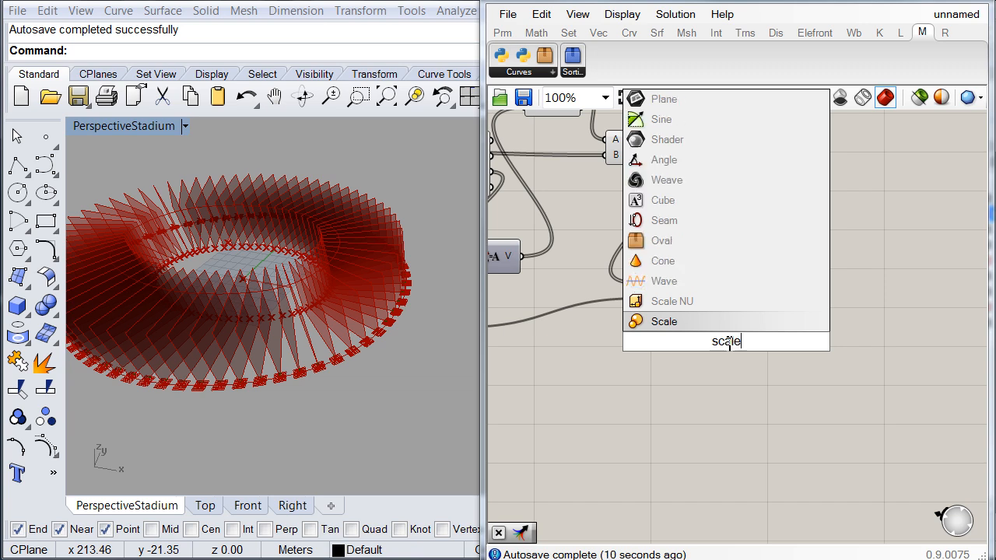
click(695, 303)
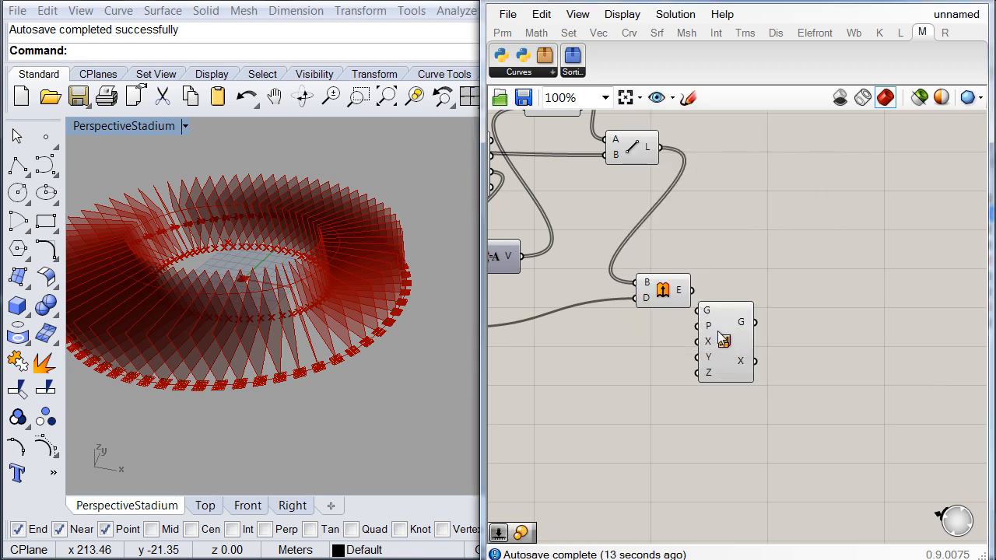
mouse_move(700, 311)
mouse_down()
mouse_move(739, 289)
mouse_move(693, 297)
mouse_up()
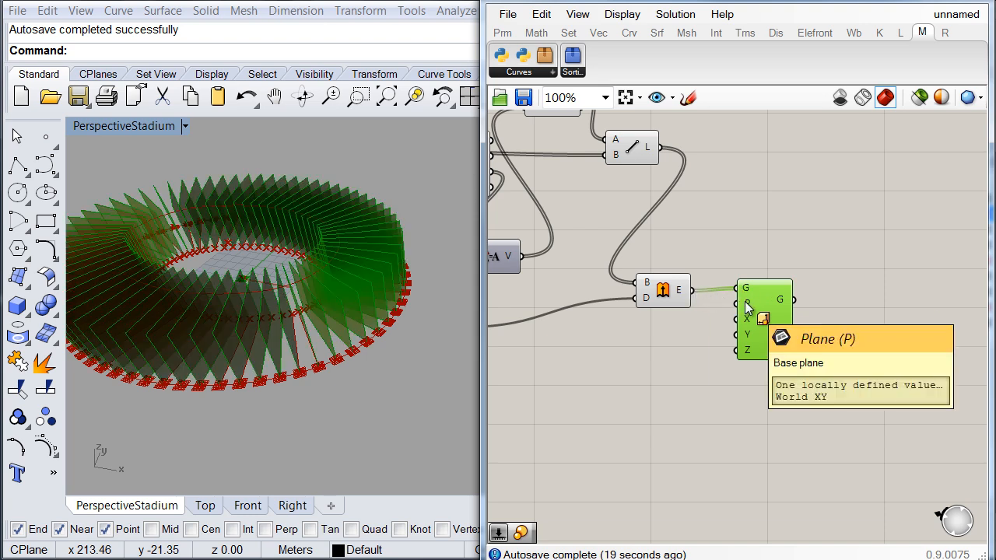
drag(735, 302, 675, 291)
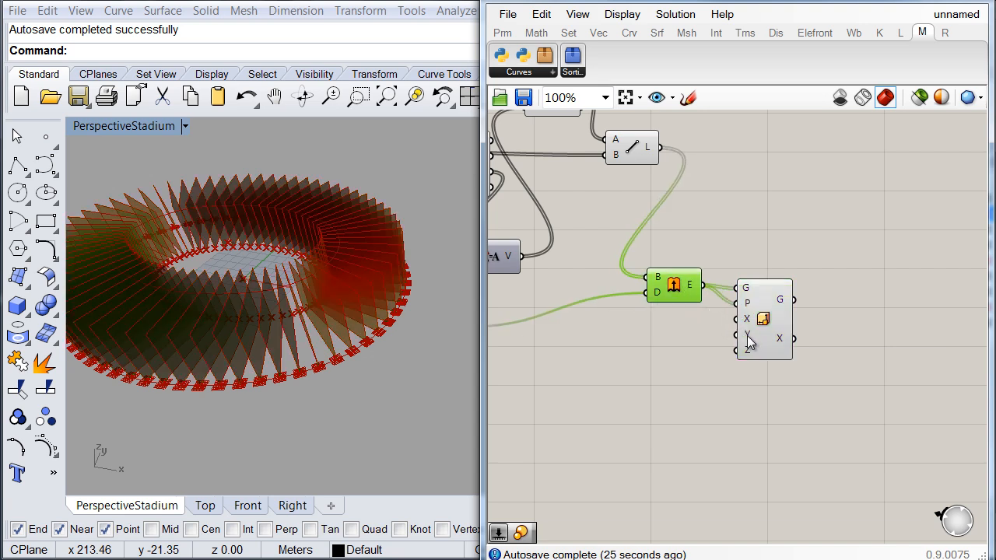
Step: Add a number slider of 1.5 and connect it to Scale NU's Y input
click(597, 368)
double_click(637, 355)
text(1)
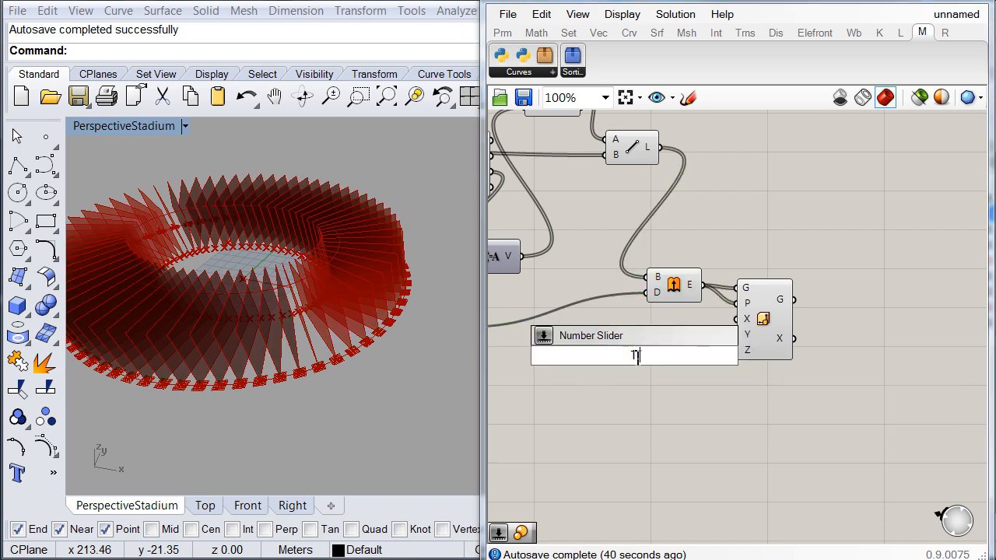
text(.5)
key(Return)
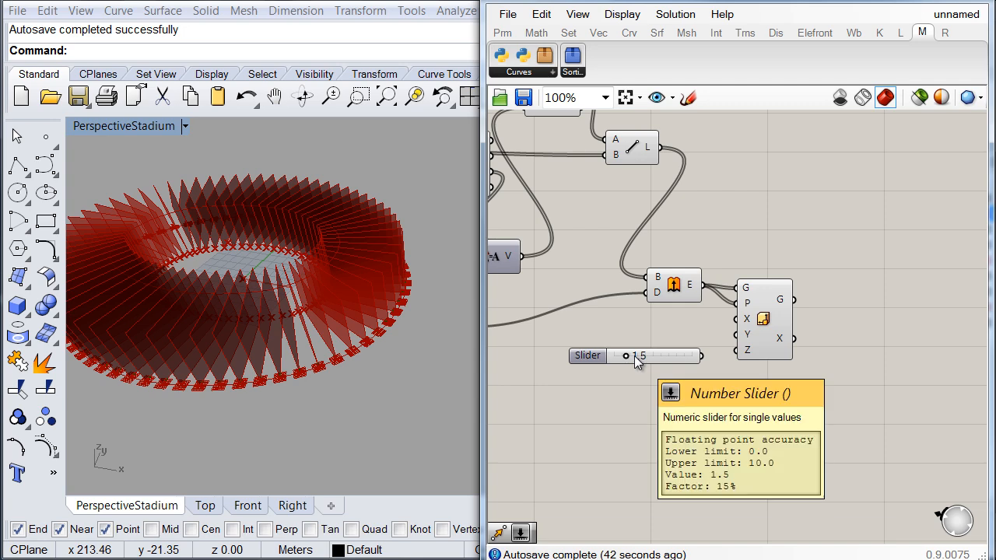
drag(701, 356, 734, 334)
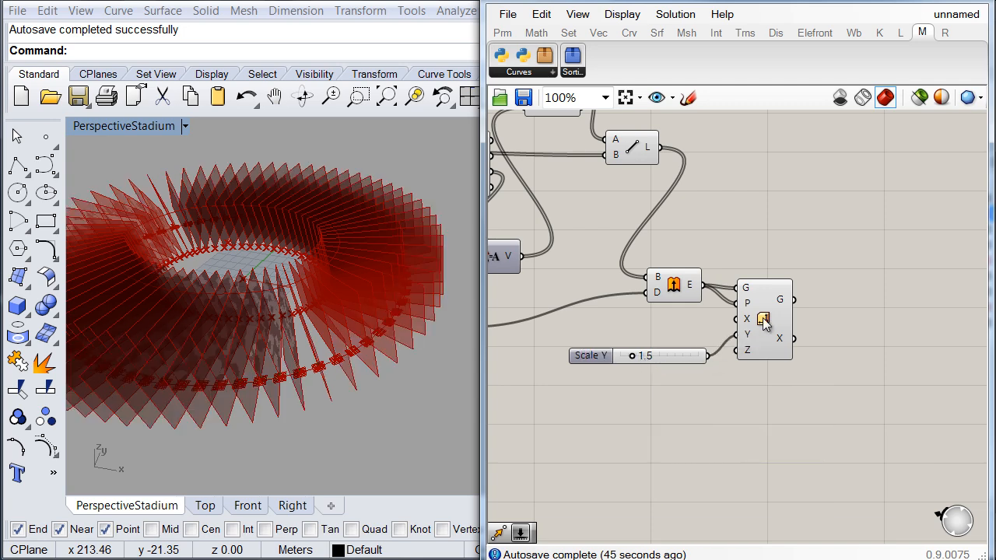
click(763, 320)
drag(596, 356, 598, 348)
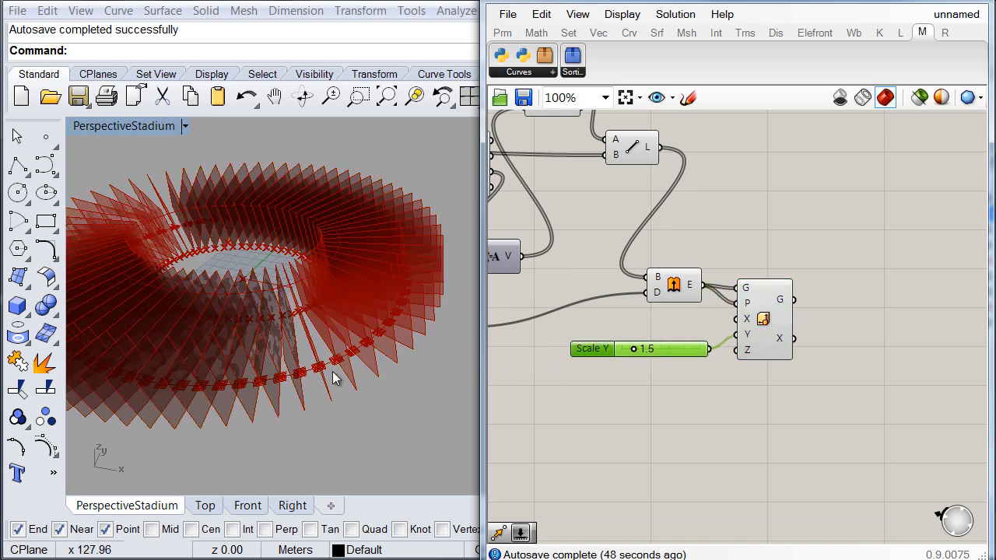
Step: Inspect the scaled fins in perspective and turn off the Scale NU preview
right_drag(166, 341, 123, 288)
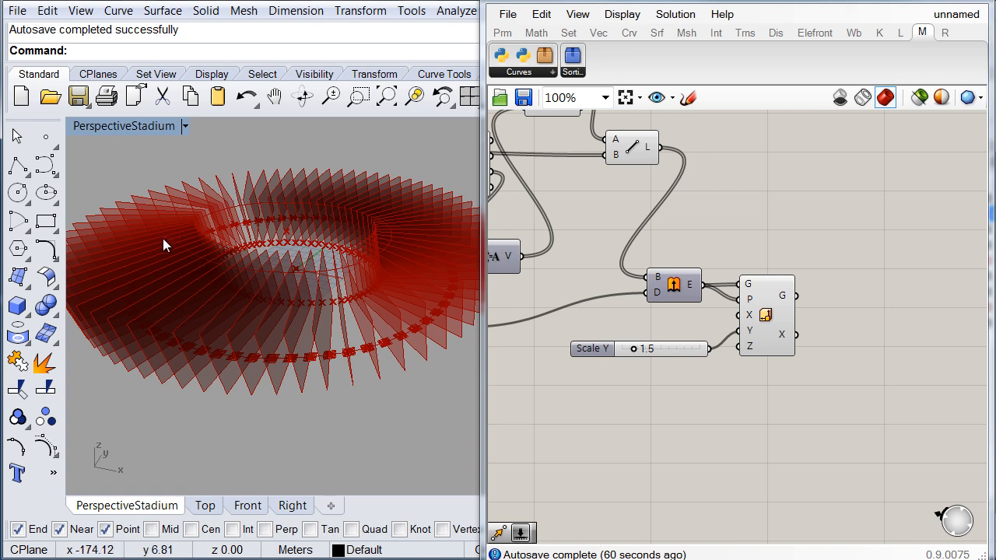
click(770, 305)
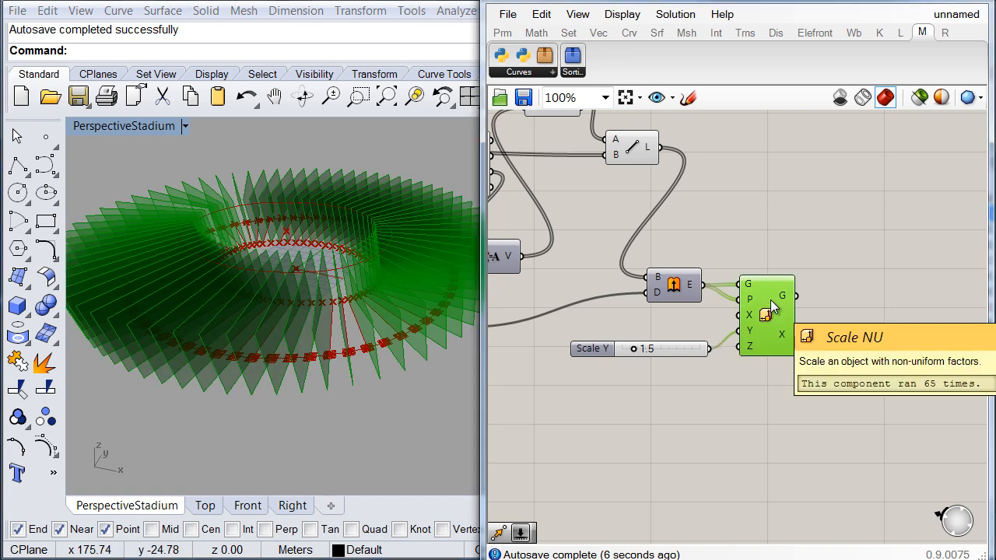
middle_click(772, 306)
click(817, 252)
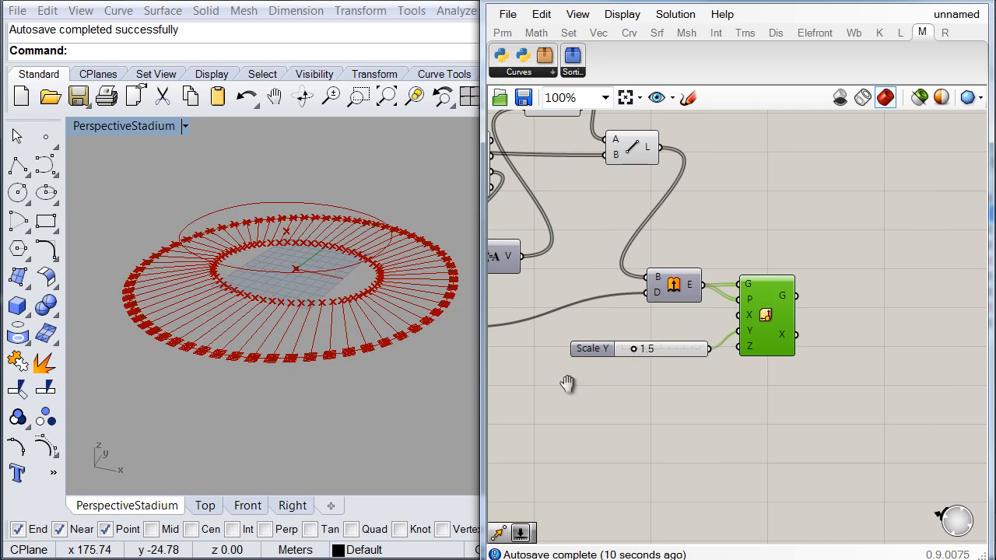
Step: Add a Move component below the Addition component and connect the Seam's C output to its G input
scroll(579, 389, down, 4)
scroll(587, 314, up, 4)
right_drag(588, 314, 560, 251)
double_click(836, 421)
text(move)
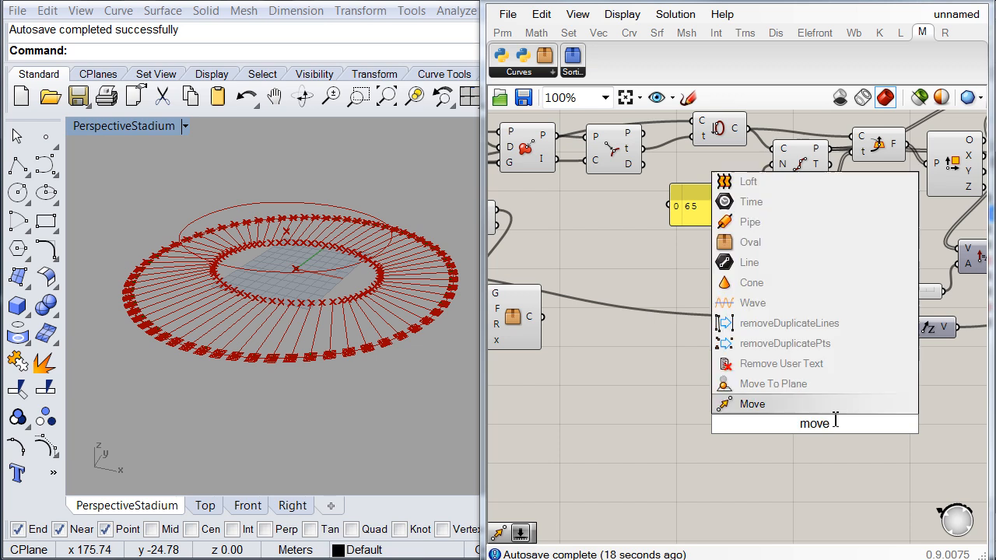
key(Return)
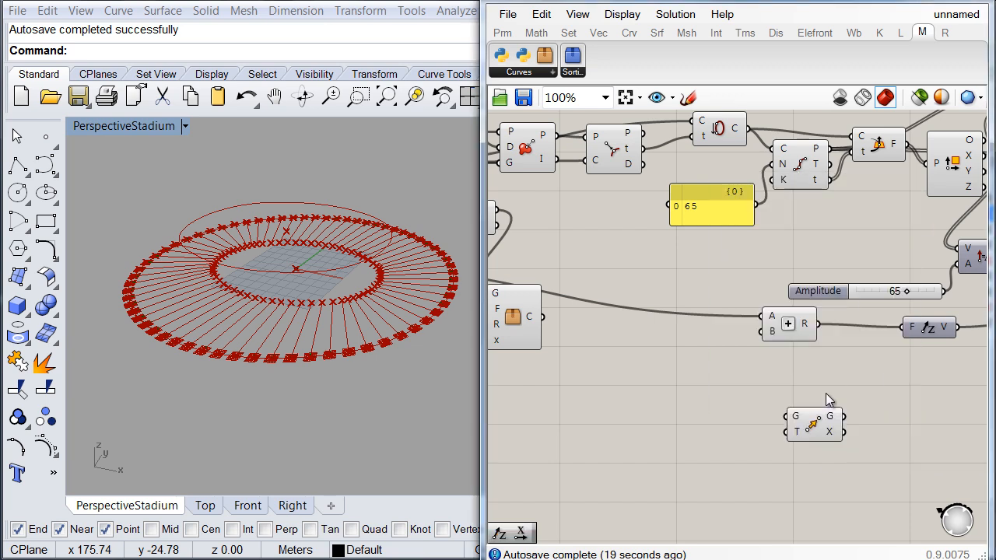
click(721, 136)
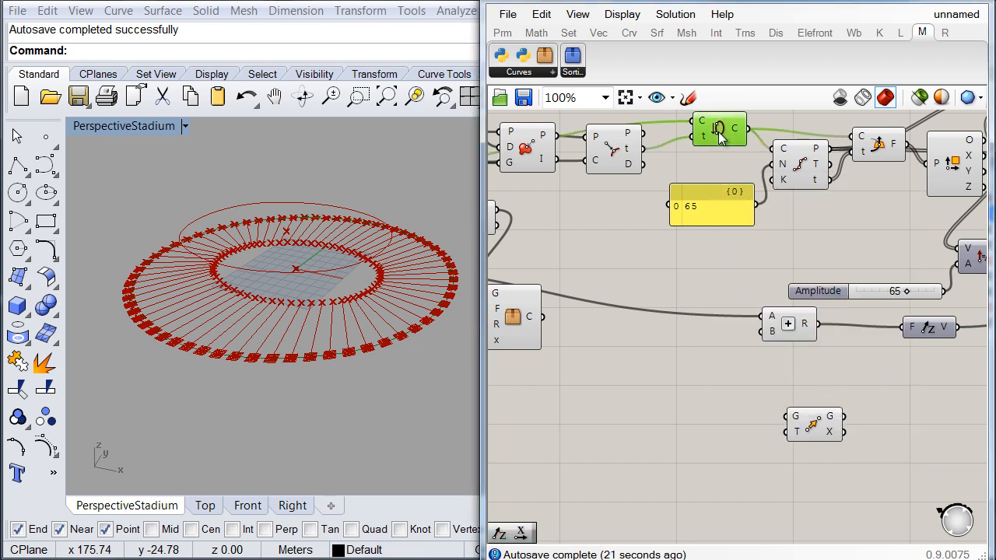
drag(786, 416, 750, 133)
drag(816, 420, 845, 408)
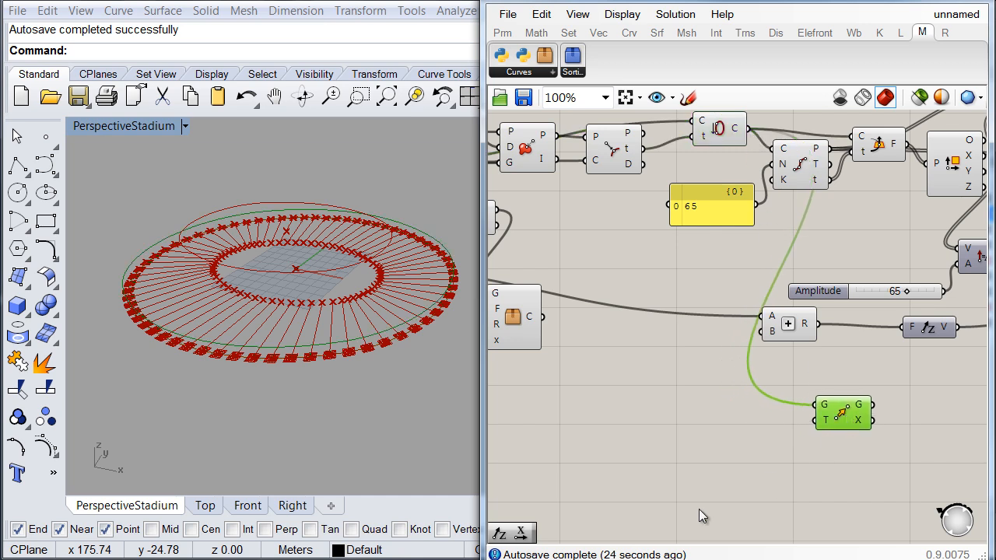
Step: Connect a Unit Z vector to the new Move's T input and drive its factor with a slider set to 24
drag(498, 533, 825, 420)
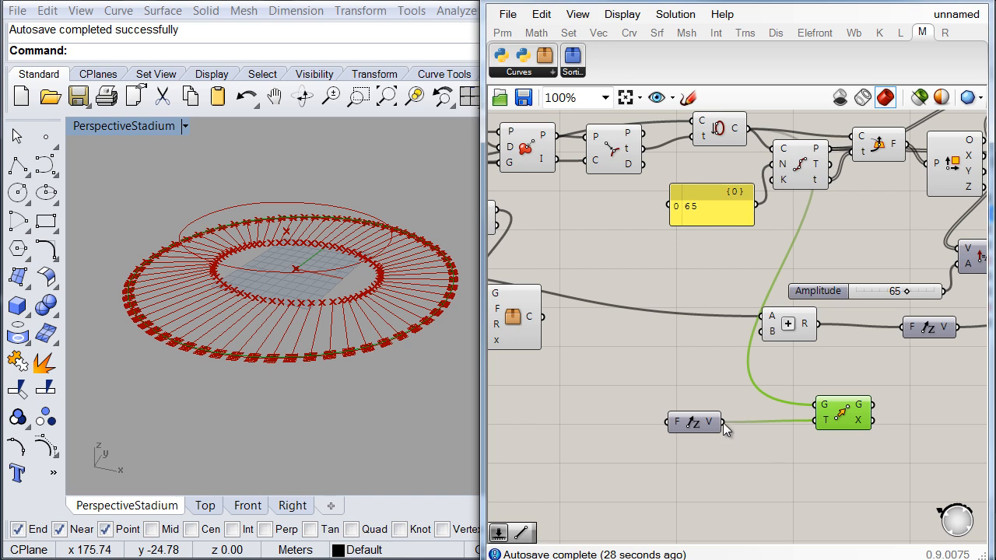
drag(696, 424, 714, 418)
double_click(551, 429)
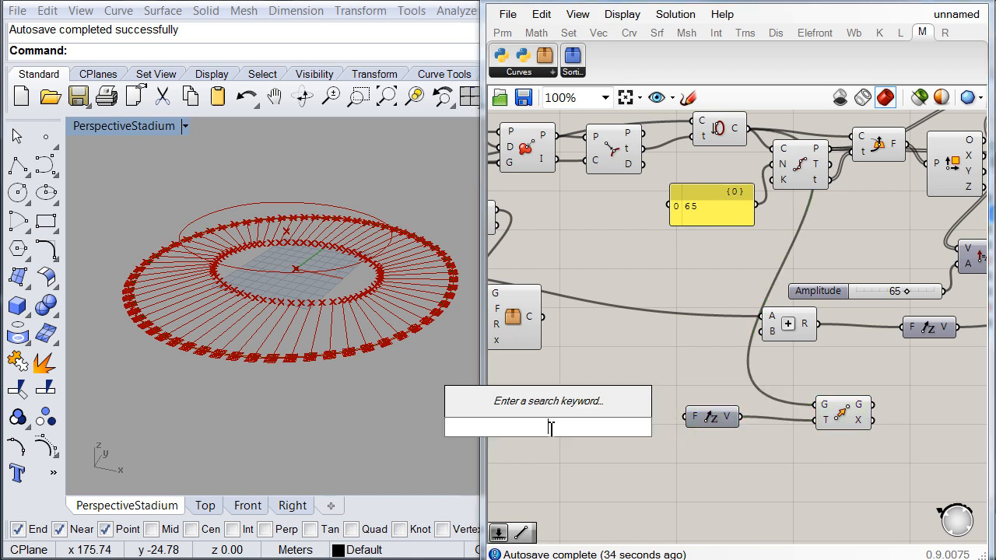
text(30)
key(Return)
drag(617, 427, 692, 417)
drag(553, 429, 546, 430)
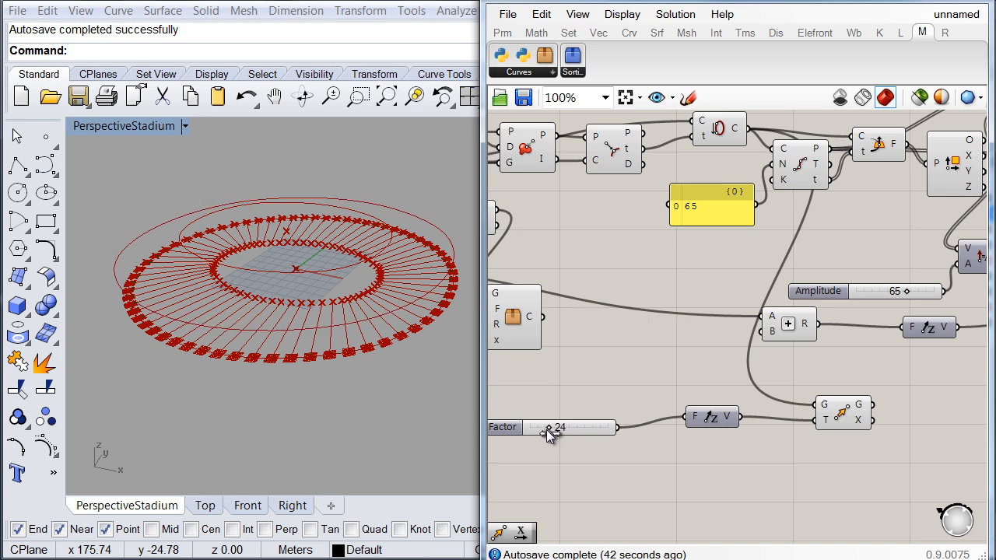
right_drag(288, 350, 307, 300)
right_drag(582, 411, 632, 396)
drag(558, 414, 588, 412)
Step: Add an Area component and connect the new Move's G output to its G input
right_drag(698, 453, 516, 454)
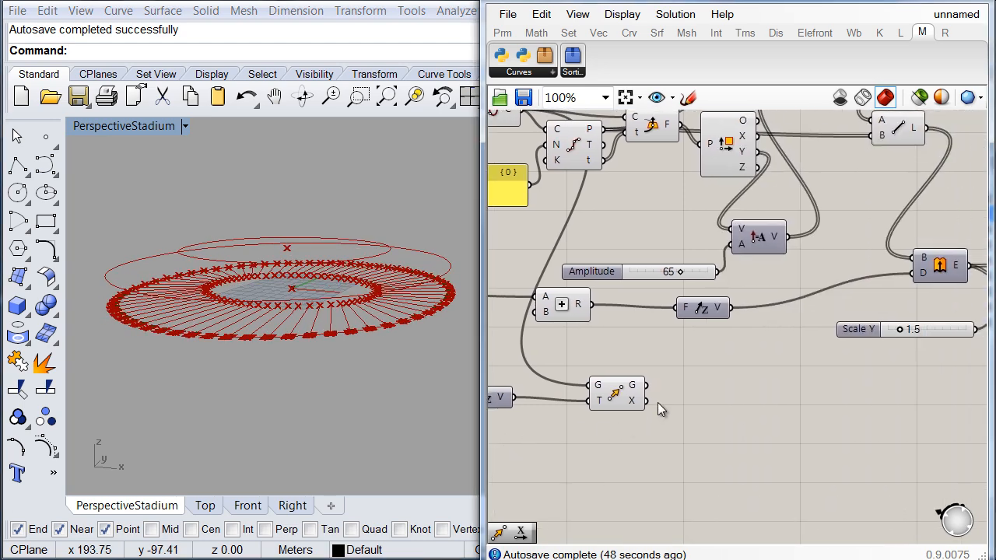
scroll(657, 409, down, 2)
drag(626, 408, 704, 407)
right_drag(749, 438, 728, 443)
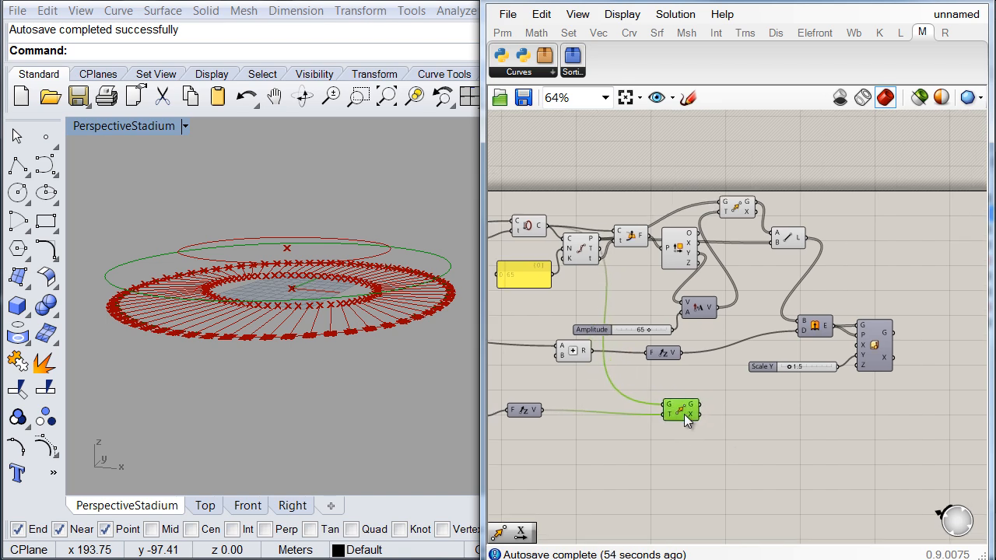
double_click(710, 429)
text(ar)
click(681, 388)
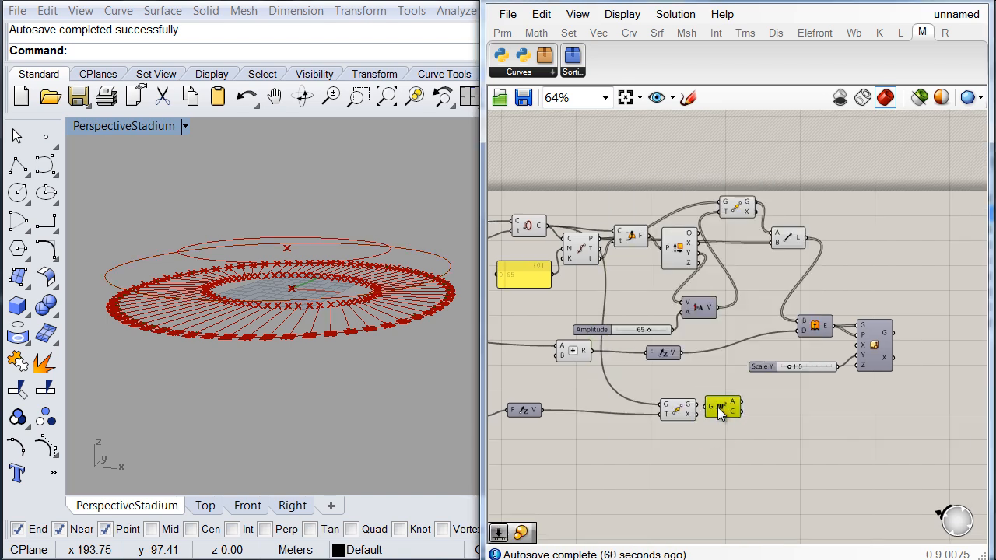
click(706, 407)
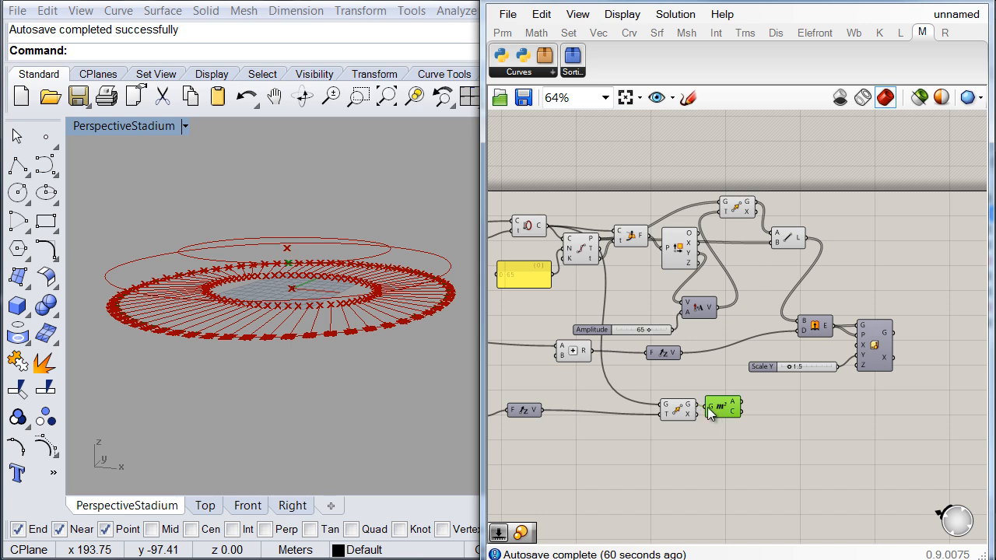
Step: Add a Scale component, connecting the new Move's G output to G and Area's C output to C
double_click(741, 443)
text(sca)
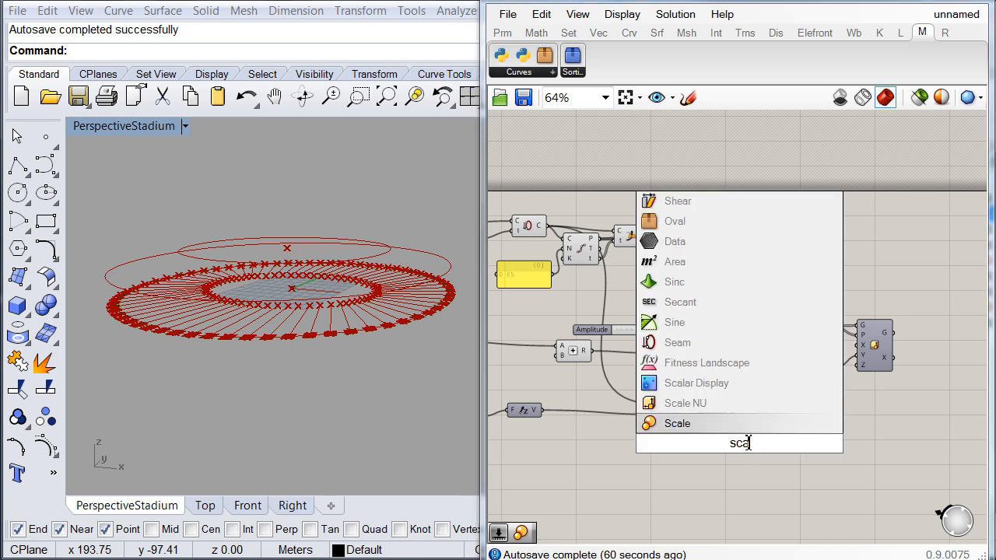
click(685, 426)
drag(735, 446, 773, 433)
scroll(770, 434, up, 3)
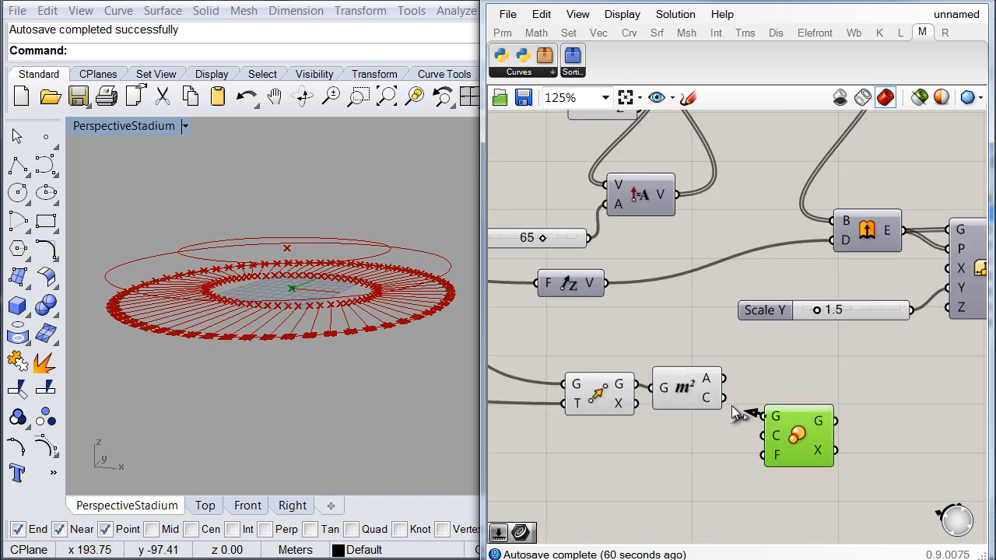
drag(722, 399, 764, 417)
drag(789, 449, 799, 418)
drag(775, 408, 692, 398)
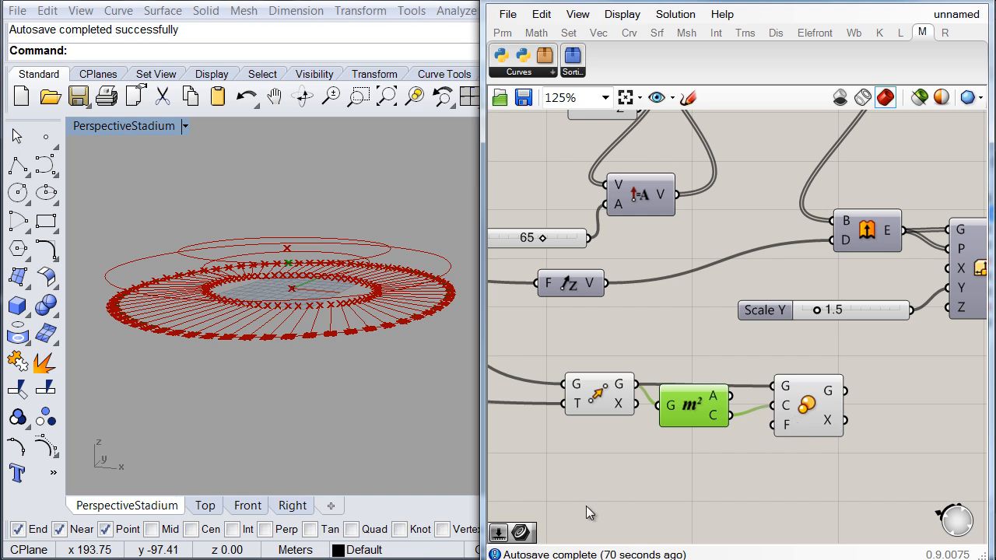
Step: Add a number slider of 1.02 and connect it to the Scale component's F input
double_click(575, 468)
text(1.02)
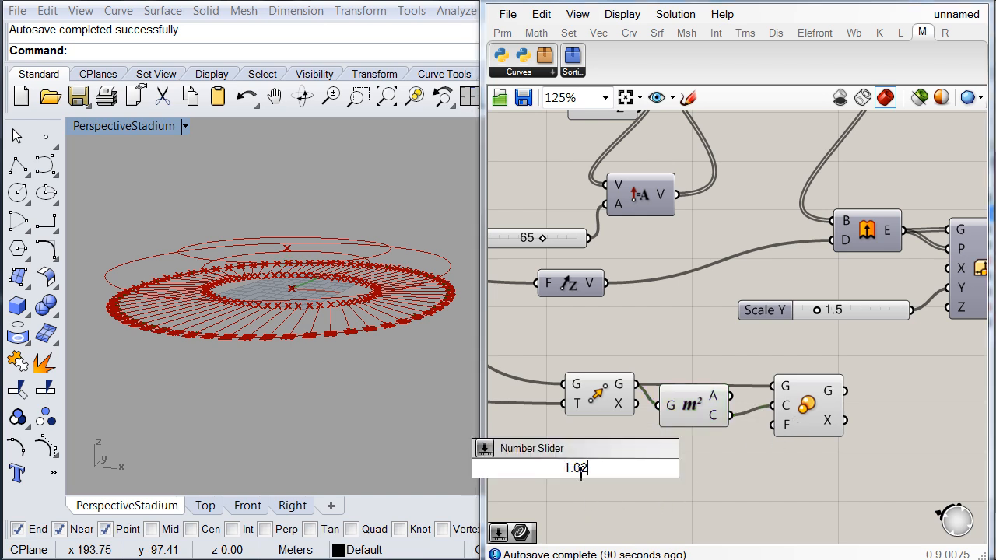
key(Return)
drag(658, 468, 772, 424)
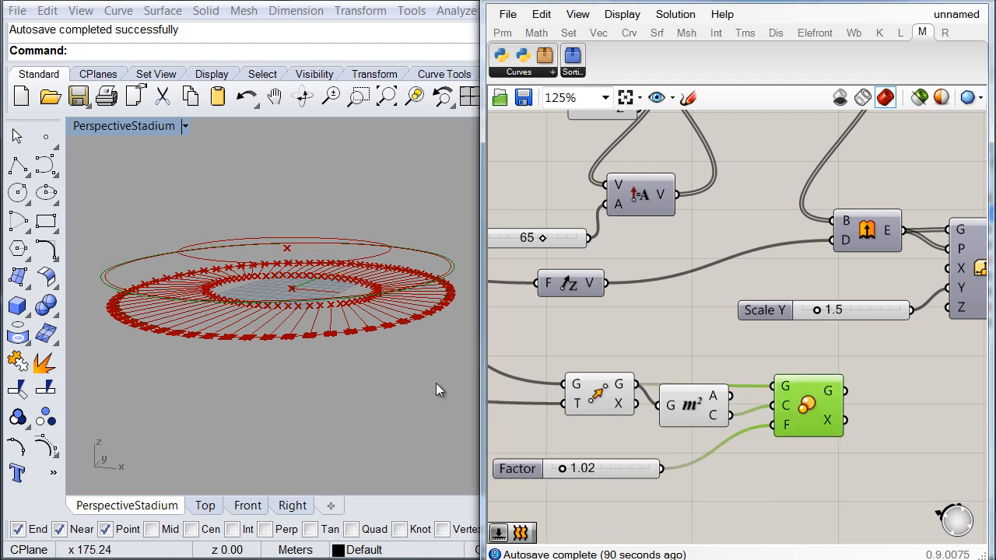
Step: Turn off the preview of the new Move component and the Area component
right_drag(305, 315, 305, 329)
drag(699, 340, 582, 415)
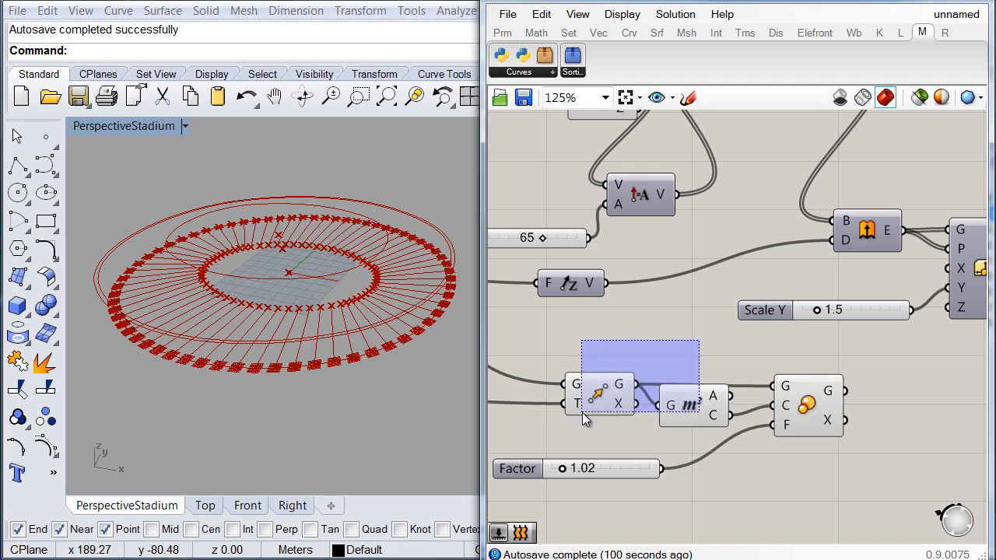
middle_click(581, 414)
click(636, 362)
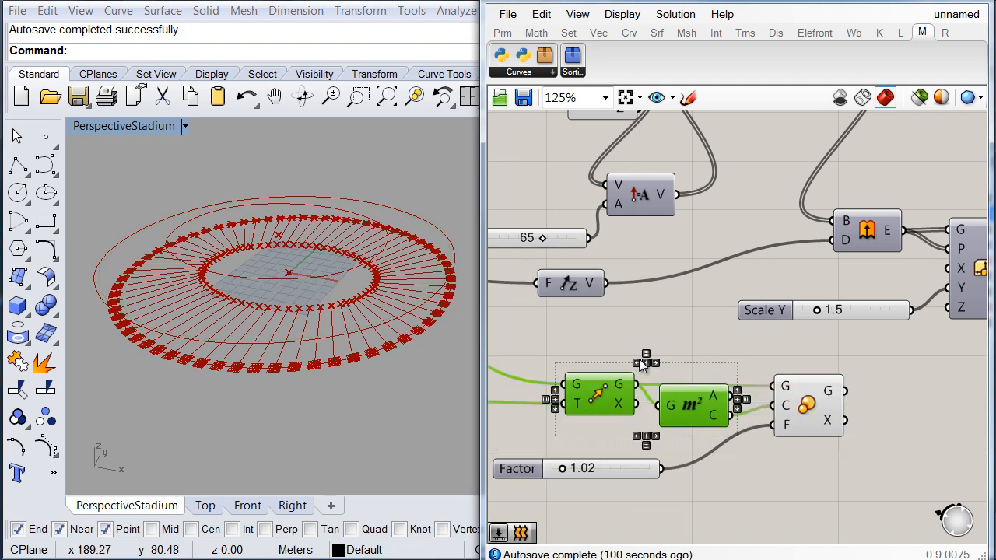
click(809, 415)
click(820, 354)
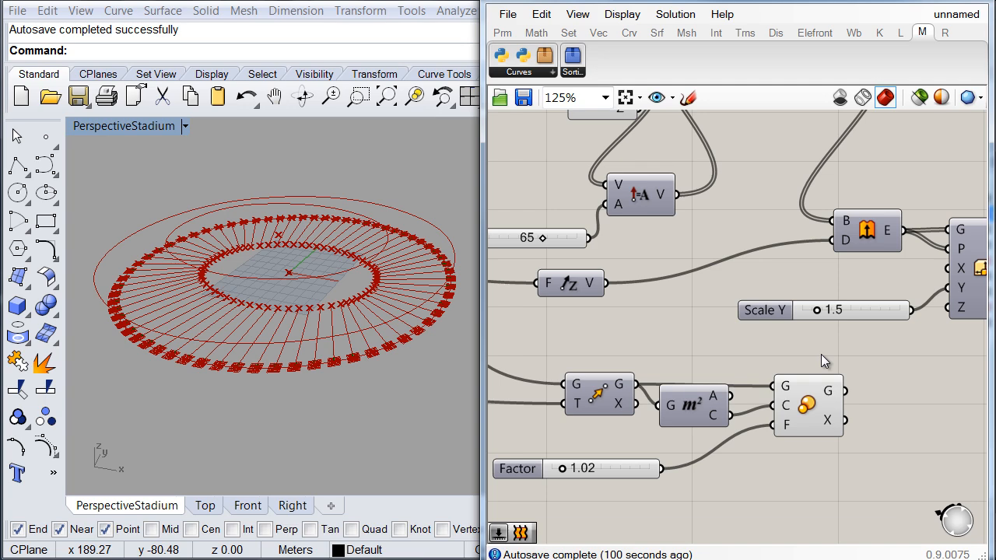
Step: Reposition the Scale component below Scale NU and turn on the preview of Scale NU's fins
right_drag(820, 354, 695, 334)
click(697, 400)
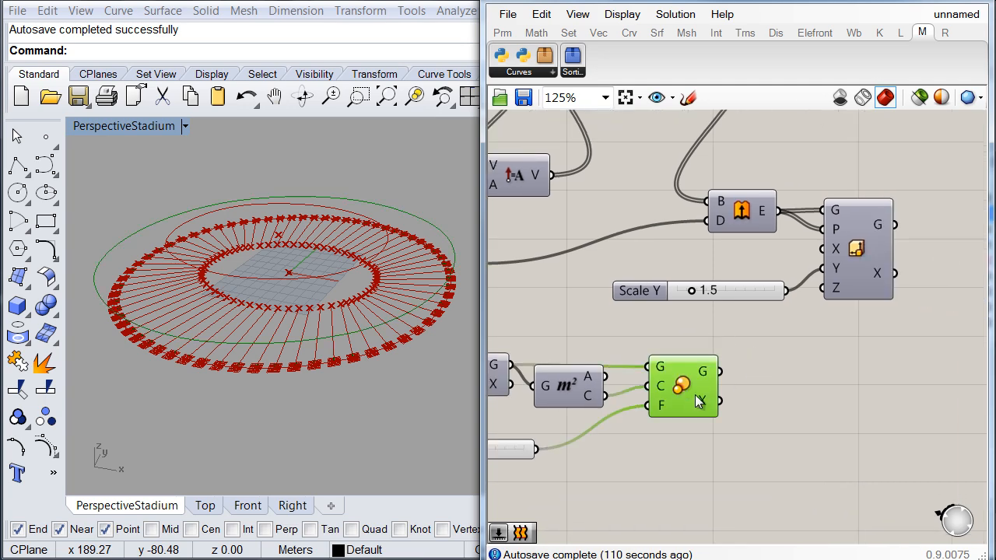
drag(698, 401, 769, 420)
click(857, 273)
middle_click(857, 273)
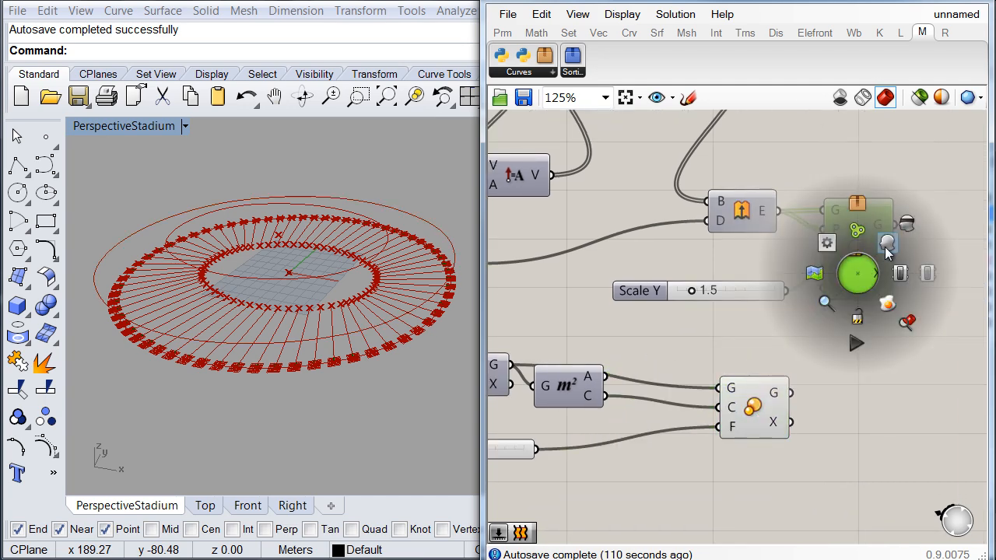
click(885, 247)
Step: Add a Brep | Curve component, connecting Scale NU's G output to B and the Scale component's G output to C
right_drag(884, 298, 716, 340)
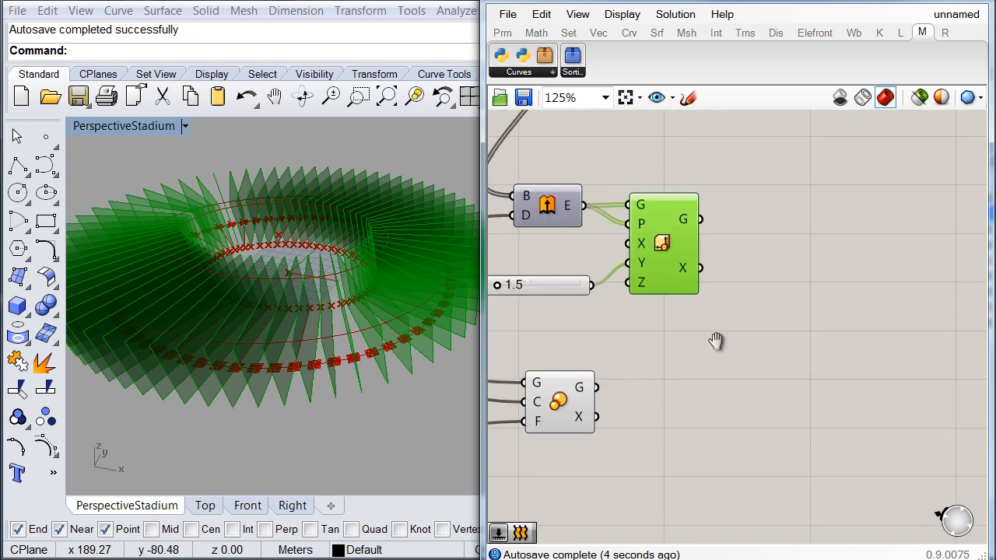
double_click(769, 344)
text(bre)
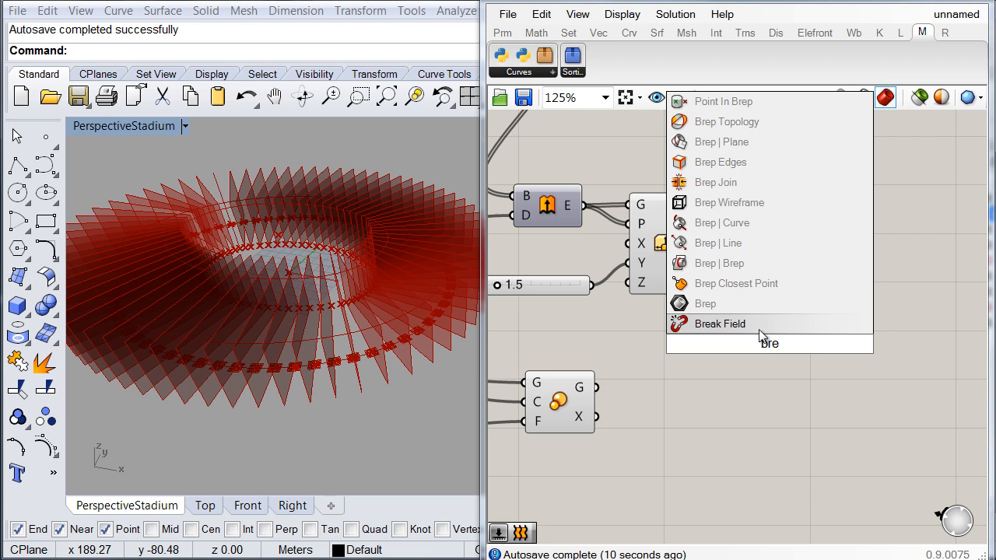
click(751, 228)
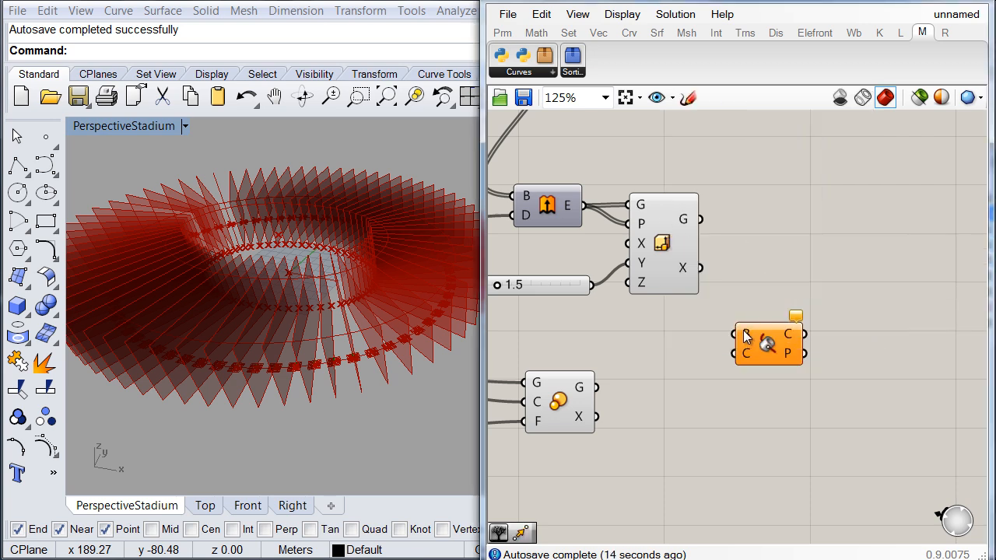
drag(743, 336, 694, 225)
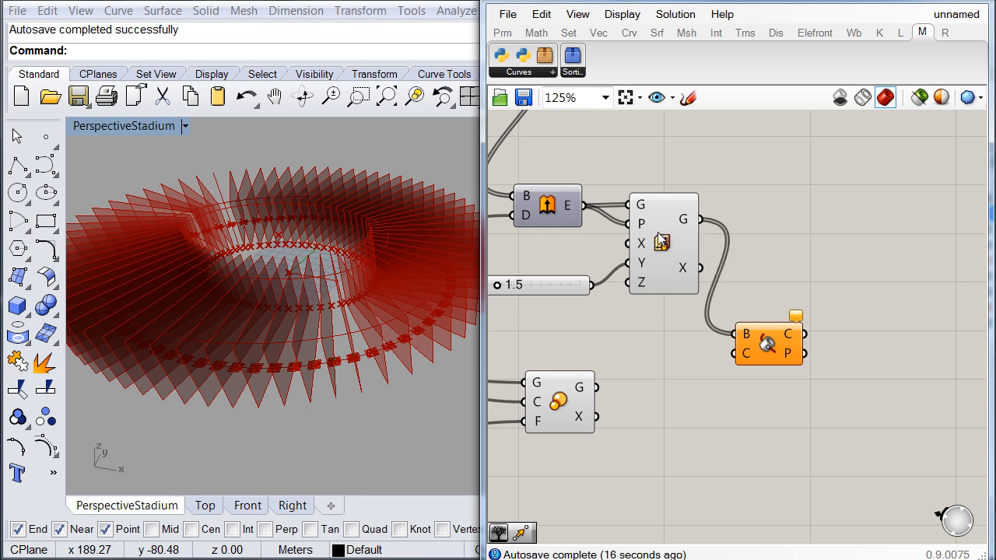
right_drag(697, 373, 749, 362)
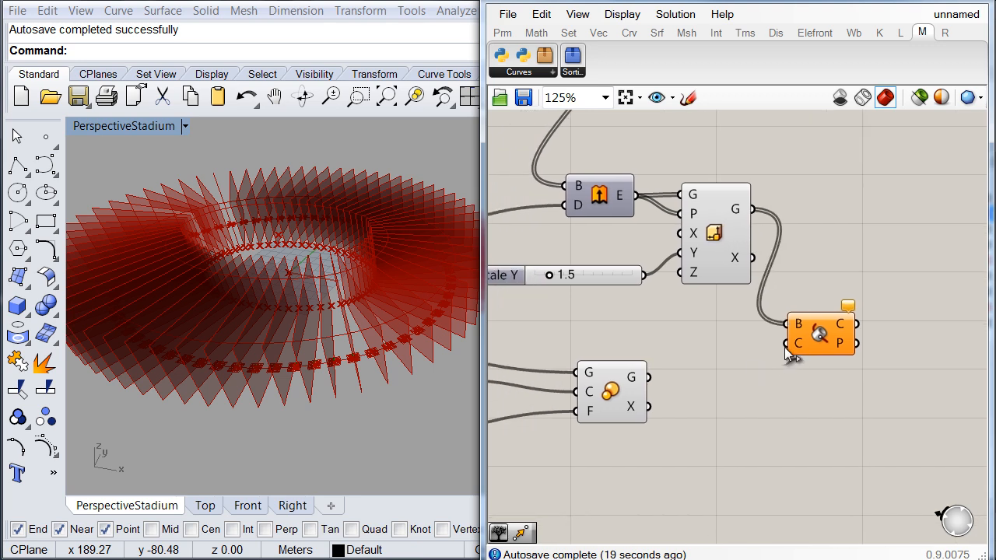
drag(785, 343, 658, 375)
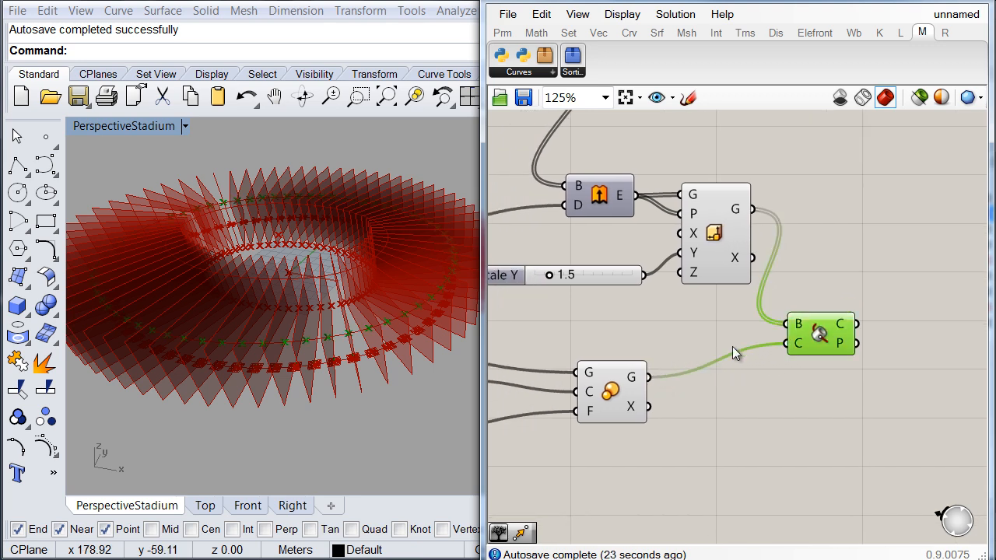
Step: Duplicate the Brep | Curve component, placing the copy above the original with its input connections kept
scroll(782, 343, down, 1)
drag(803, 345, 822, 294)
scroll(760, 341, down, 1)
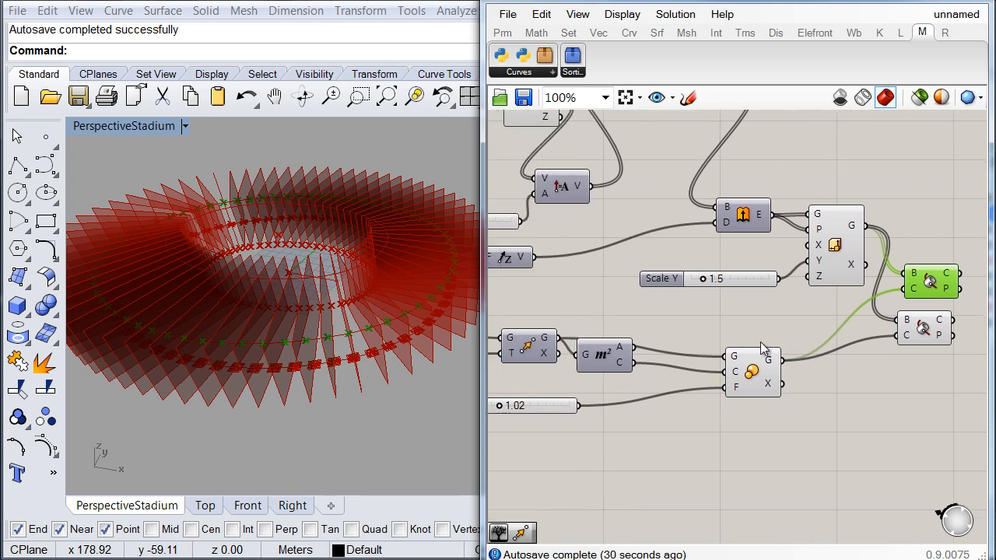
Step: Connect the smaller raised oval's C output to the copied Brep | Curve's C input and place the copy beside Scale NU
right_drag(645, 341, 780, 337)
scroll(780, 338, down, 1)
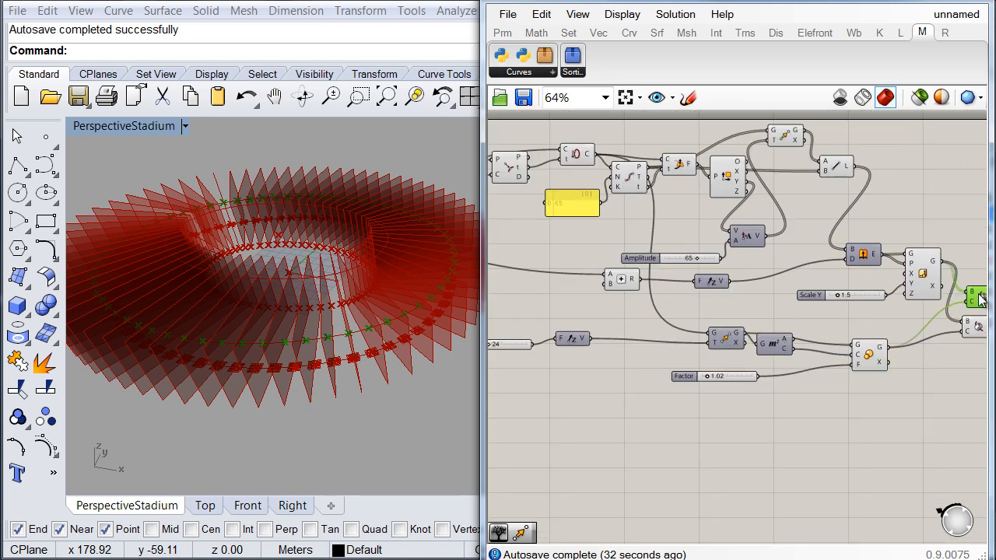
drag(975, 295, 594, 282)
right_drag(569, 303, 808, 301)
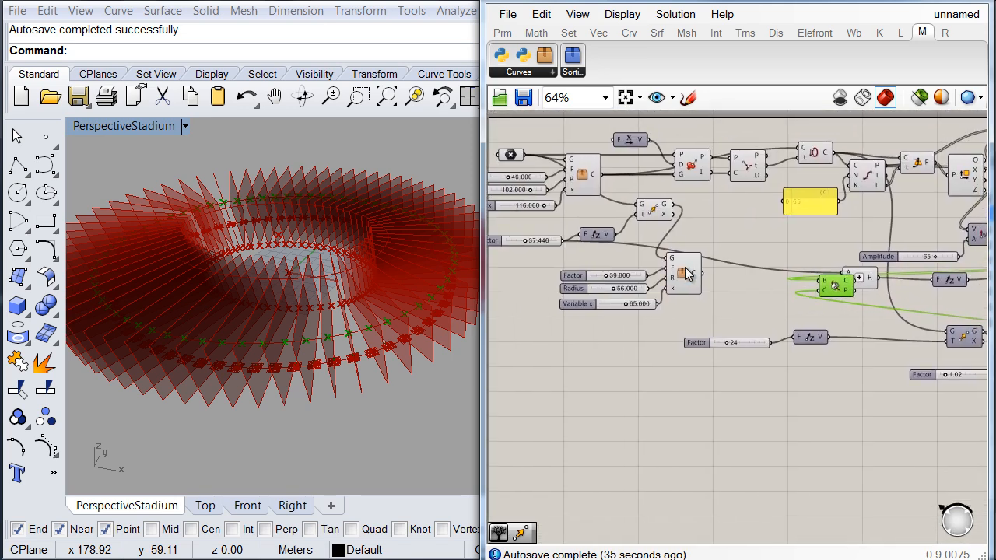
click(685, 274)
drag(819, 290, 700, 273)
right_drag(815, 348, 516, 343)
drag(537, 284, 924, 275)
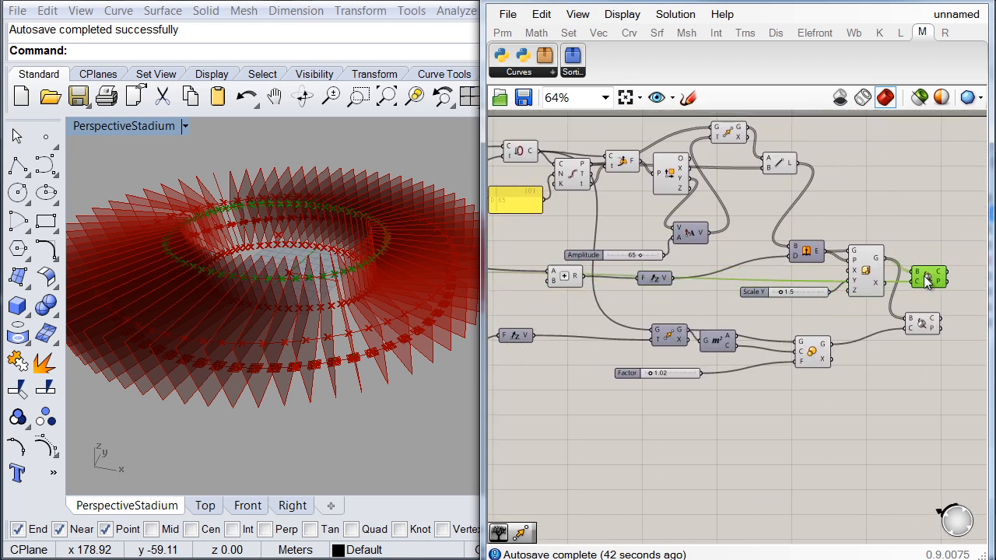
drag(924, 319, 934, 314)
drag(830, 288, 839, 284)
Step: Turn off the preview of the Scale NU, Scale and Line components
drag(880, 378, 828, 222)
middle_click(846, 247)
click(900, 197)
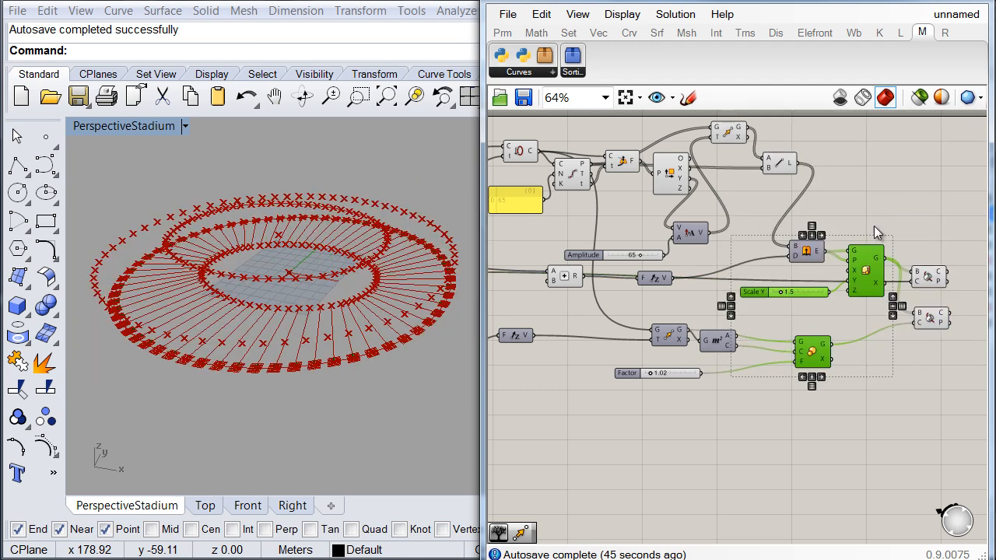
click(774, 160)
middle_click(774, 160)
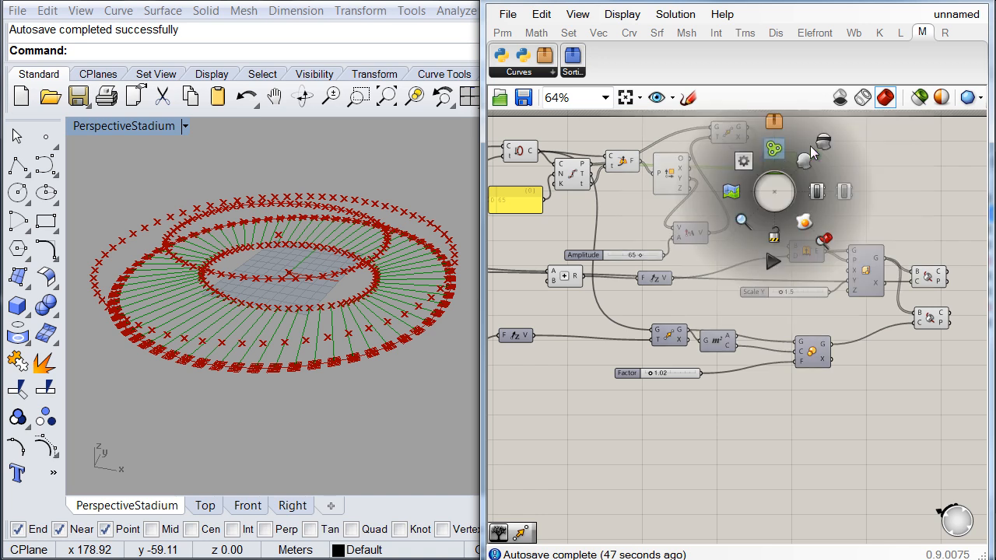
click(824, 151)
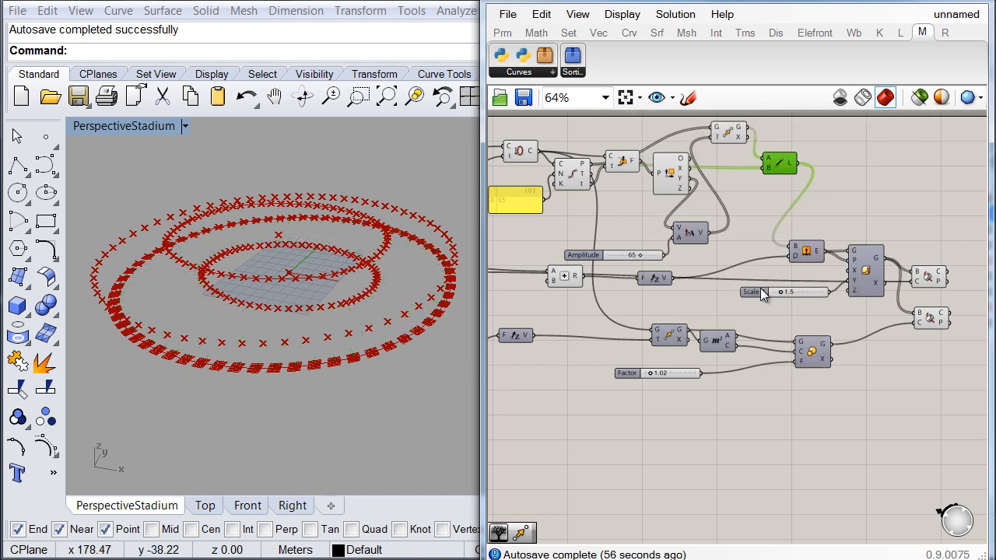
Step: Add an Interpolate curve component above the Brep | Curve components
right_drag(891, 216, 806, 253)
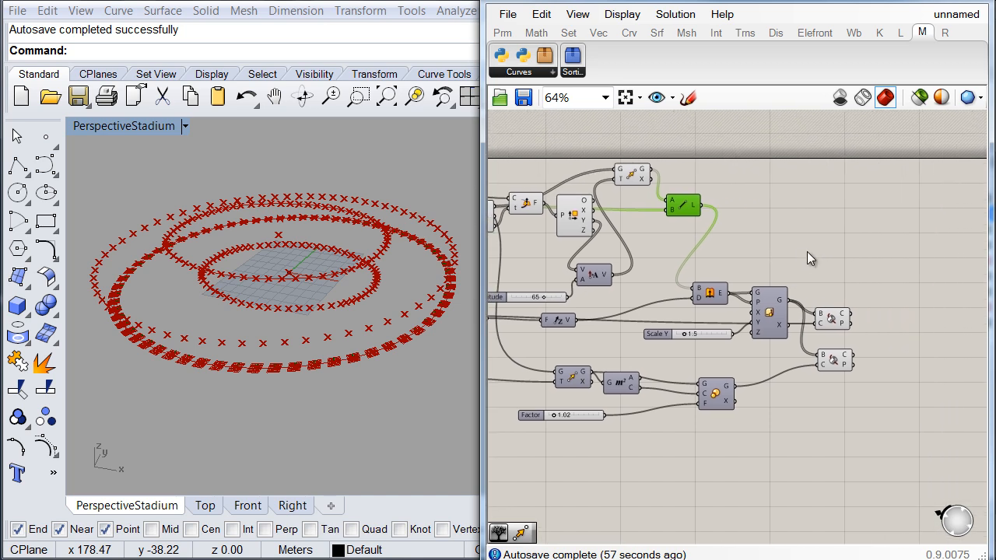
double_click(820, 244)
text(i)
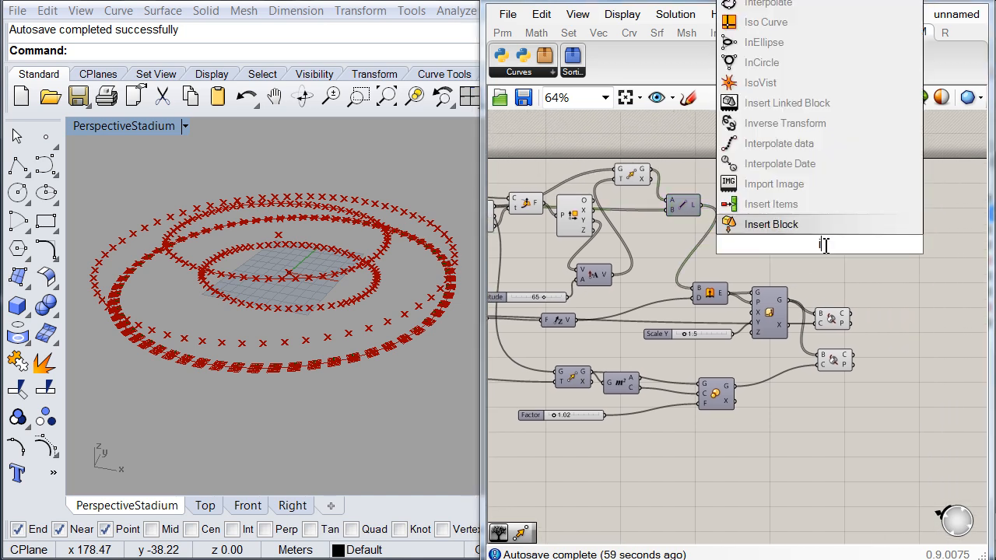
text(nte)
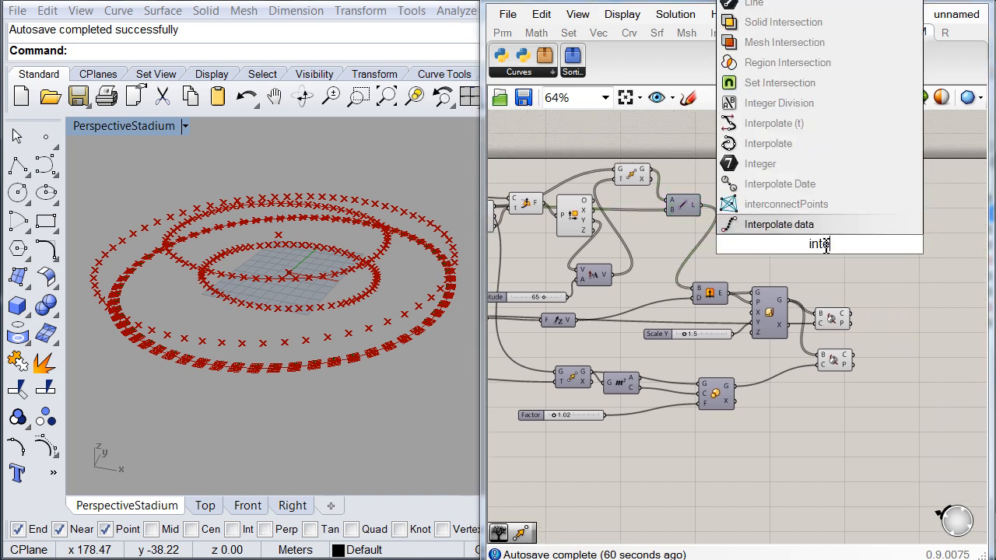
key(Up)
key(Up)
key(Up)
key(Up)
key(Return)
Step: Add a Panel above Divide Curve and connect Divide Curve's P output to it
right_drag(596, 250, 747, 232)
right_drag(634, 224, 713, 240)
scroll(711, 225, up, 3)
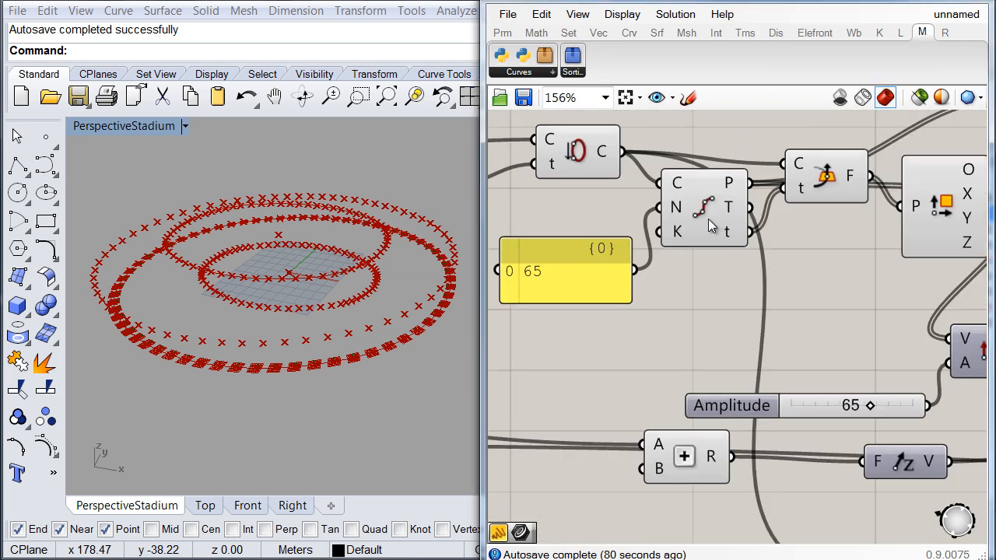
click(710, 226)
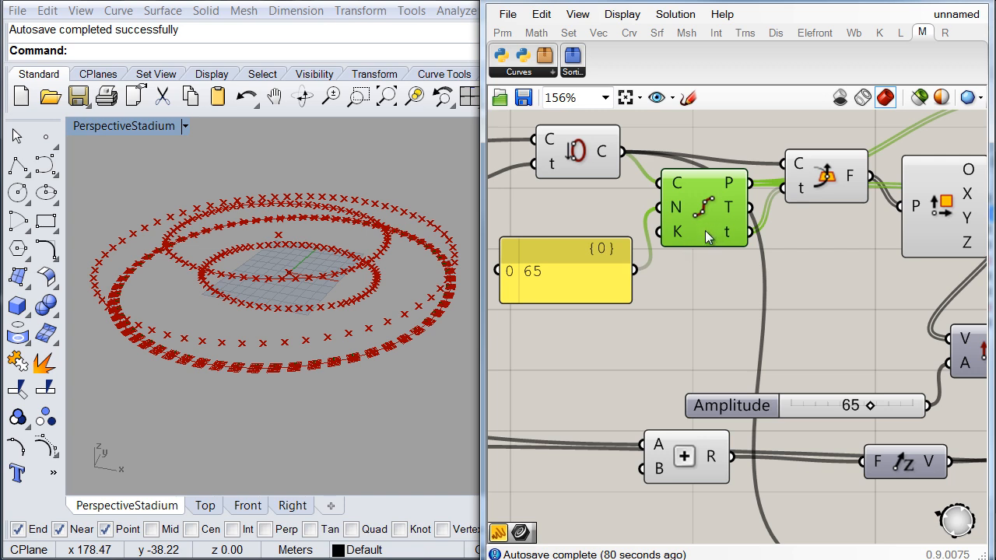
right_drag(718, 261, 639, 288)
right_drag(703, 266, 655, 327)
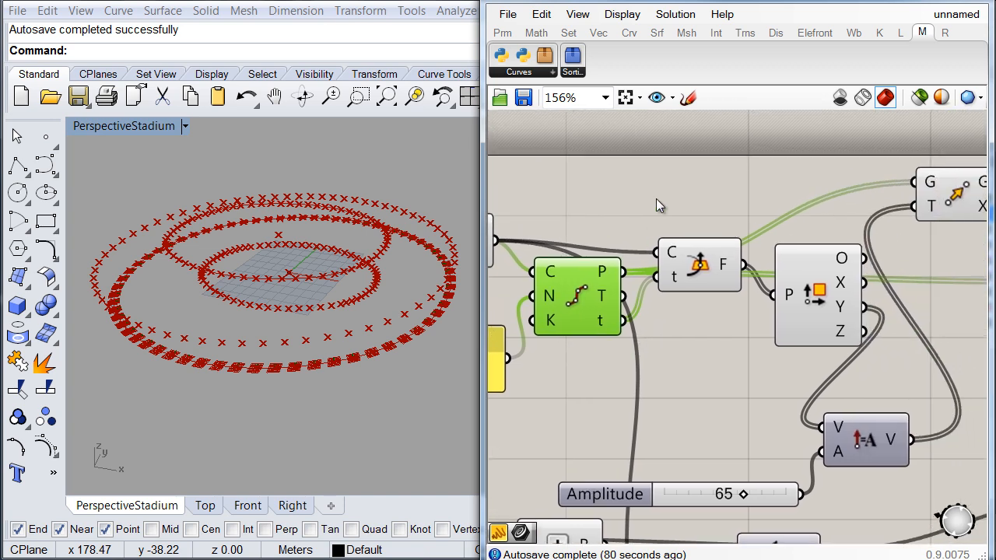
click(665, 170)
double_click(665, 169)
text(pane)
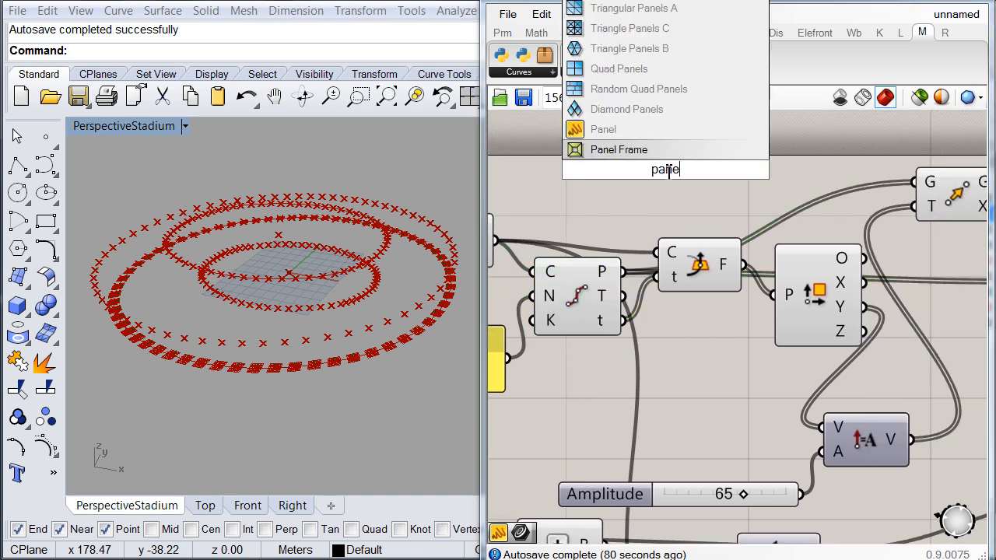
click(667, 135)
drag(622, 273, 624, 221)
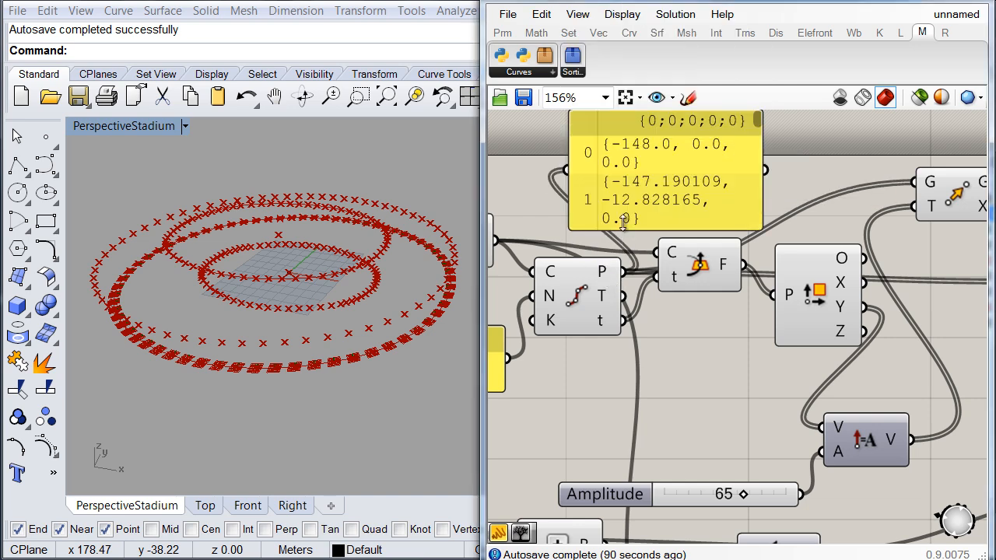
Step: Widen the point panel and move it beside the upper Brep | Curve component
right_drag(758, 197, 657, 272)
drag(659, 271, 798, 284)
scroll(662, 233, down, 4)
right_drag(663, 243, 553, 186)
drag(553, 186, 936, 315)
scroll(918, 326, up, 4)
right_drag(899, 336, 766, 317)
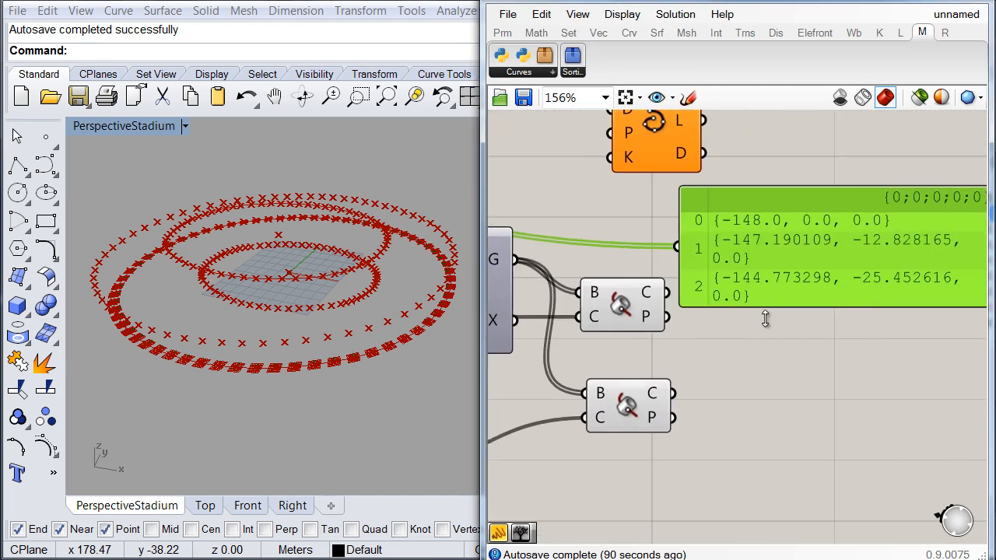
Step: Feed the panel from the upper Brep | Curve's P output and make the panel taller
drag(672, 282, 666, 293)
right_drag(752, 316, 682, 306)
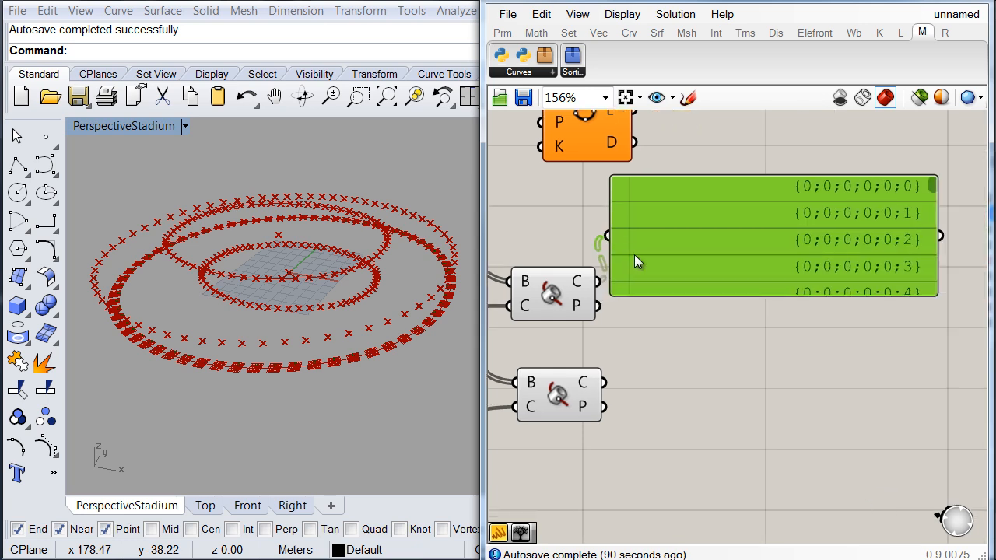
drag(748, 296, 751, 377)
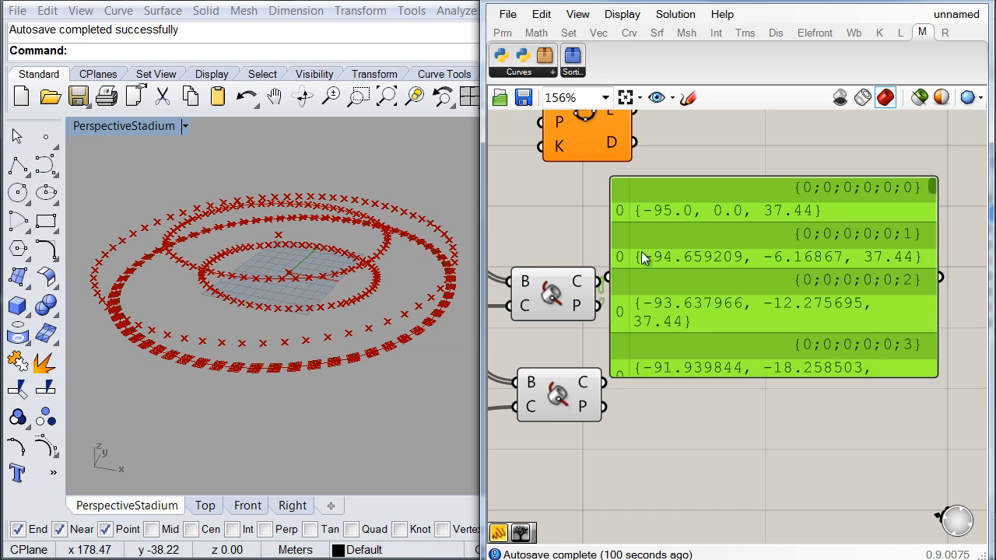
Step: Add a Graft Tree component and connect Divide Curve's P output to its T input
scroll(736, 253, down, 4)
right_drag(640, 251, 769, 281)
double_click(682, 180)
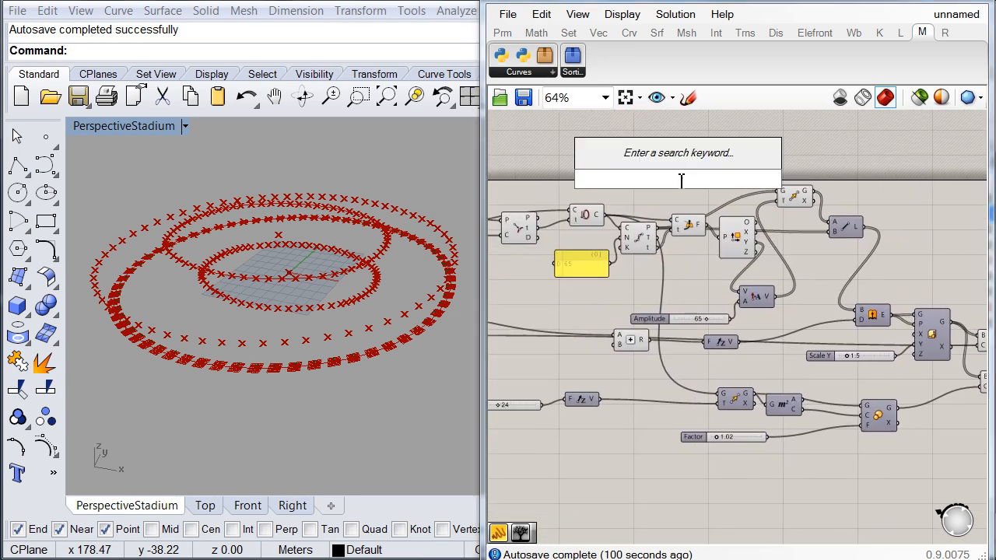
text(graf)
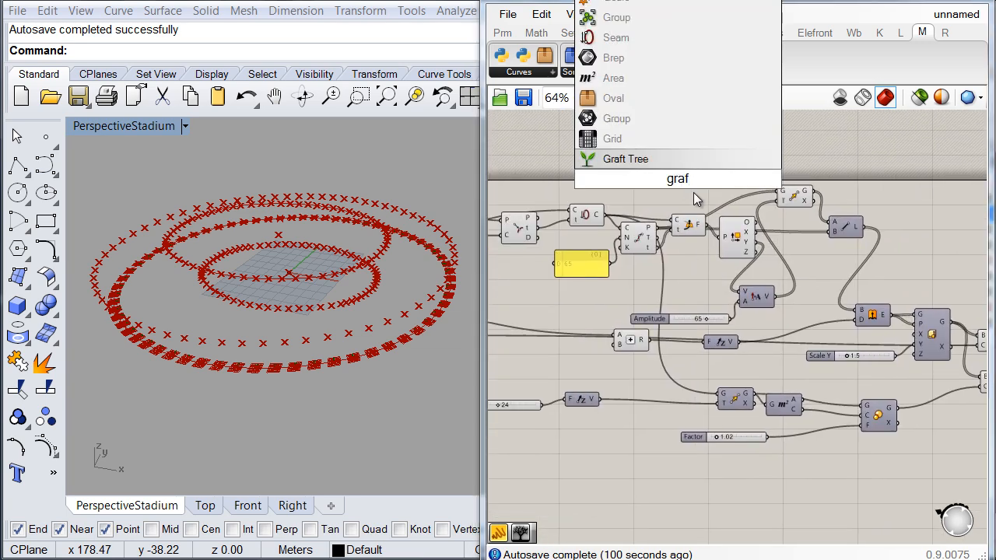
click(686, 161)
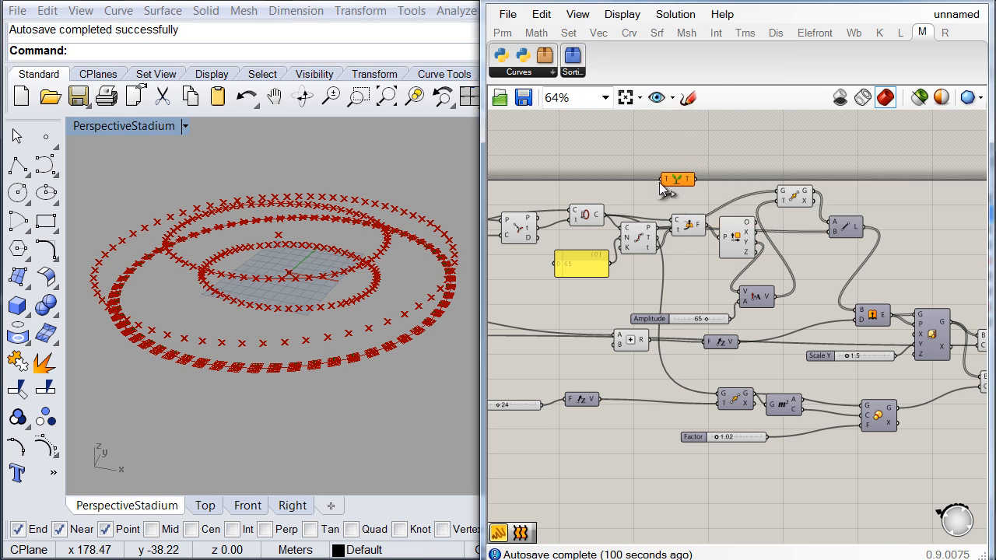
drag(660, 179, 658, 227)
Step: Move Graft Tree beside the Interpolate component and connect its T output to Interpolate's V input
drag(671, 181, 884, 194)
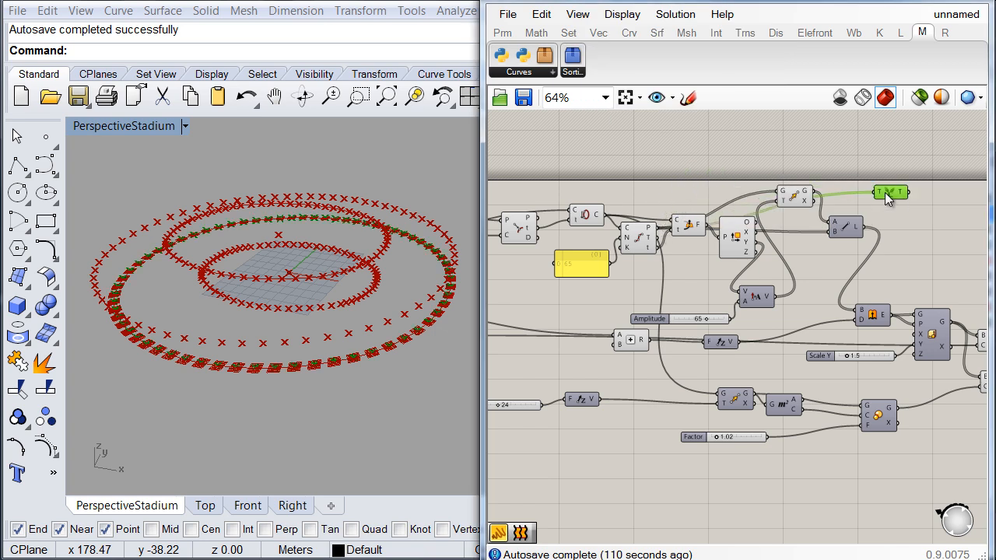
right_drag(898, 228, 533, 195)
drag(529, 167, 591, 235)
scroll(665, 277, up, 5)
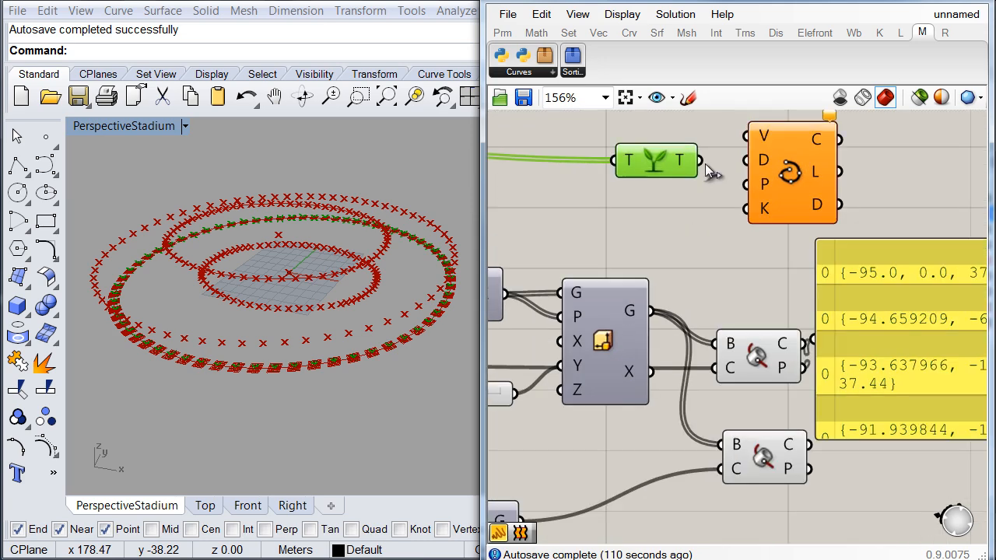
drag(701, 160, 846, 173)
click(768, 361)
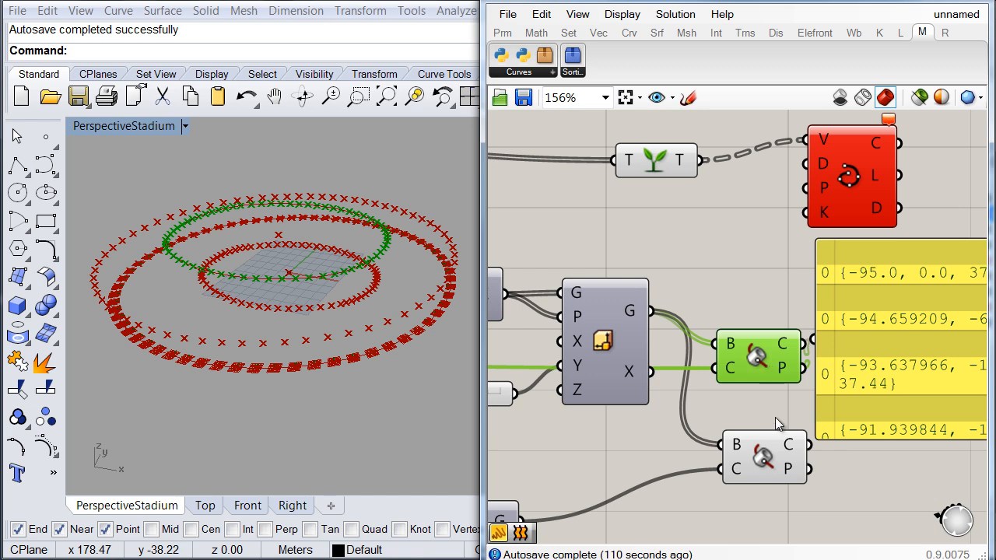
Step: Connect the P outputs of both Brep | Curve components to Interpolate's V input alongside the grafted base points
click(775, 456)
drag(809, 469, 798, 140)
drag(857, 173, 918, 182)
drag(790, 342, 866, 154)
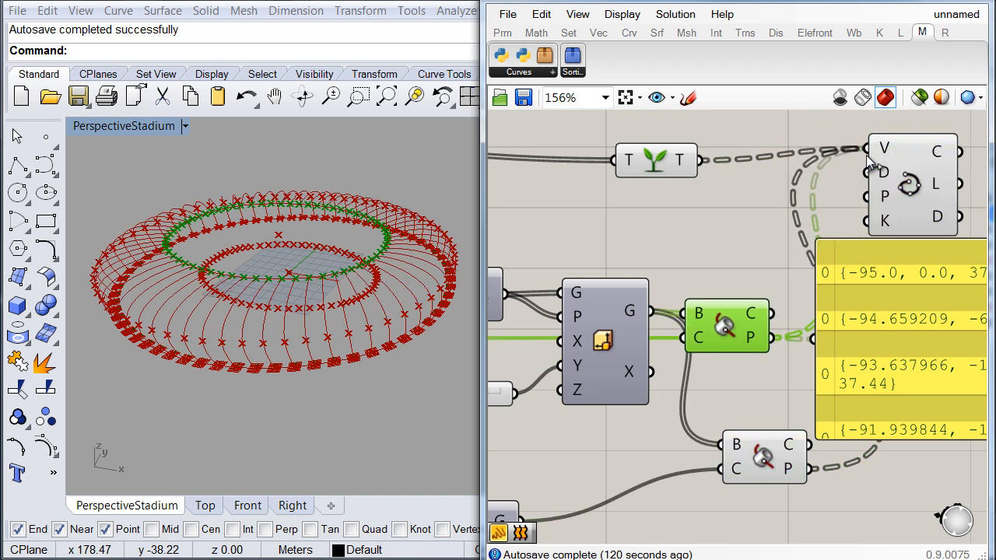
Step: Move Interpolate level with the upper Brep | Curve component and collapse the Grasshopper window to inspect the roof curves in Rhino
right_drag(871, 368, 791, 344)
scroll(824, 296, down, 3)
drag(795, 228, 805, 271)
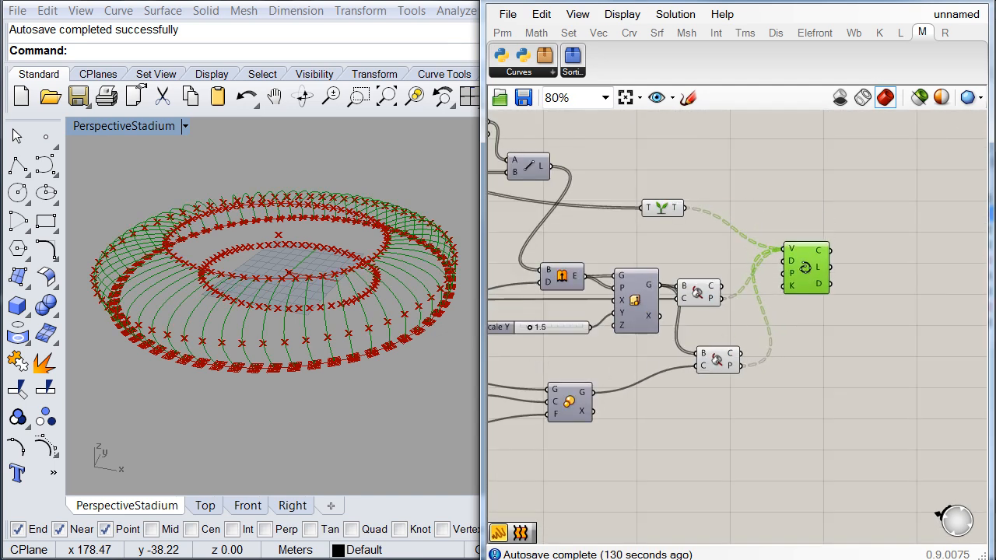
double_click(682, 3)
shift+right_drag(359, 273, 472, 336)
scroll(471, 276, up, 3)
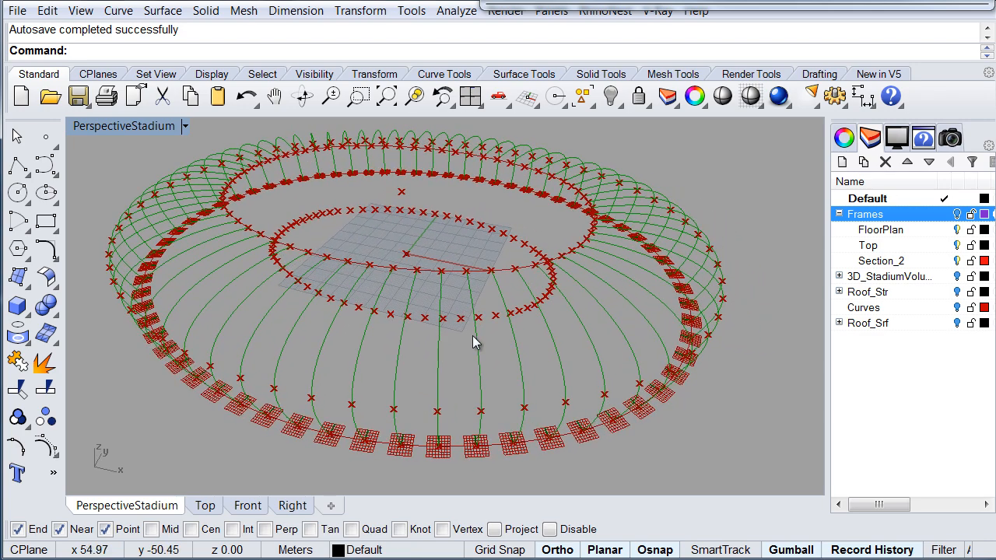
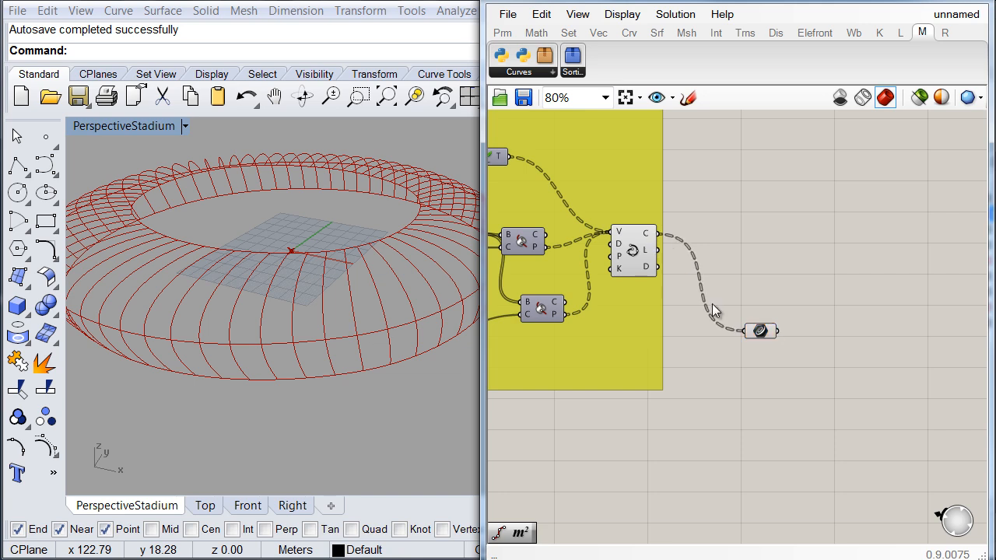
Step: Reposition the Curve parameter fed by Interpolate and turn on Reparameterize for it
right_drag(755, 380, 661, 304)
drag(666, 257, 669, 336)
scroll(669, 339, up, 2)
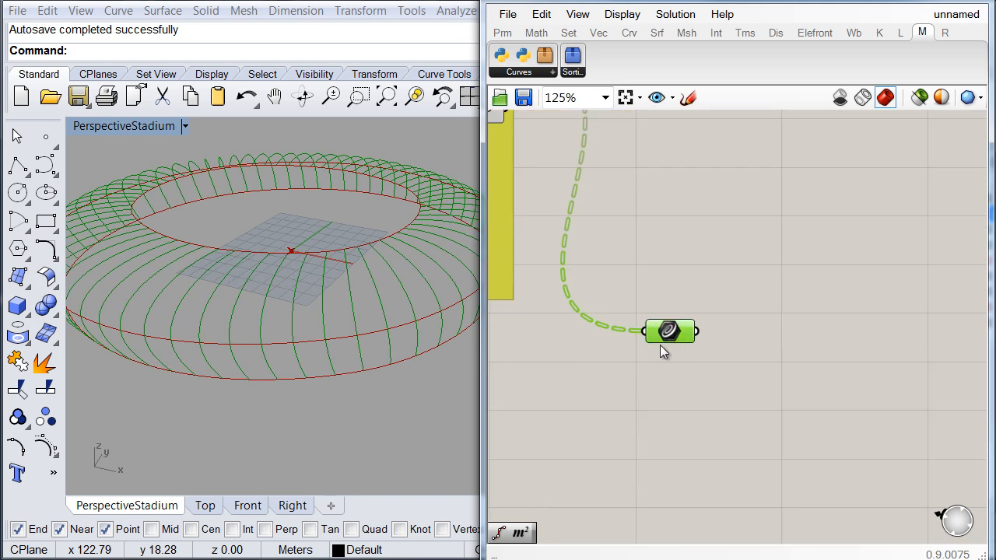
mouse_move(663, 337)
right_click(659, 333)
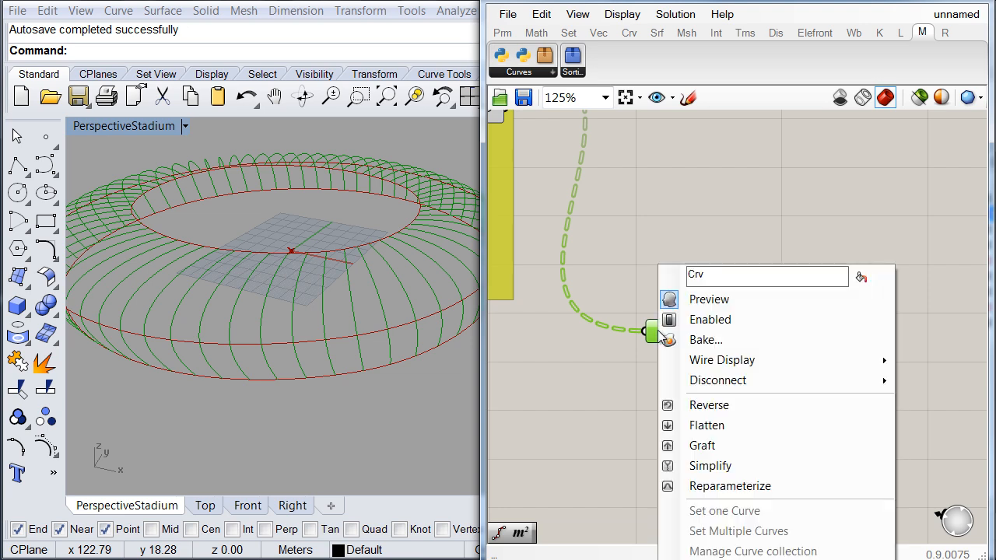
click(667, 486)
drag(666, 334, 685, 310)
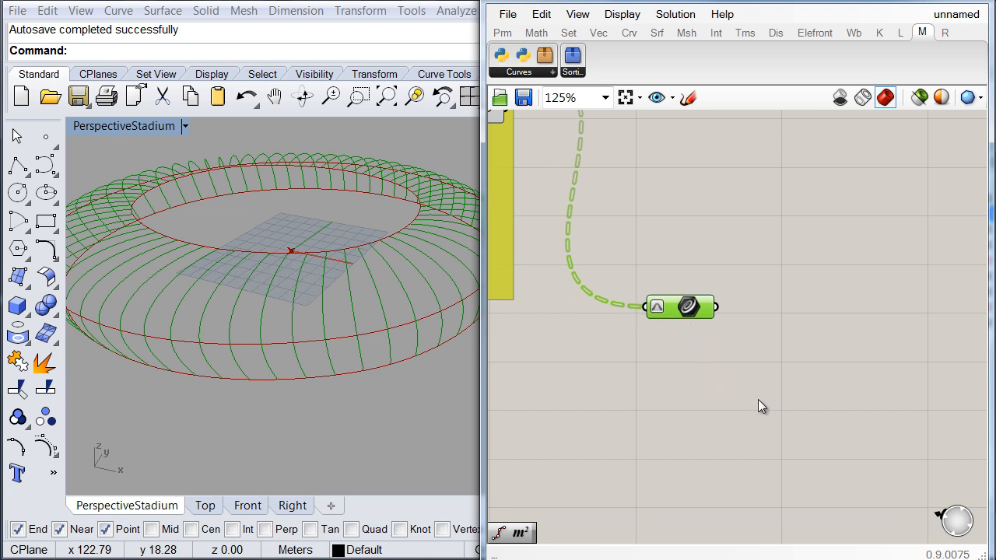
Step: Add an End Points component beside the Curve parameter and connect the parameter's output to its C input
right_drag(756, 398, 696, 366)
double_click(693, 354)
text(end)
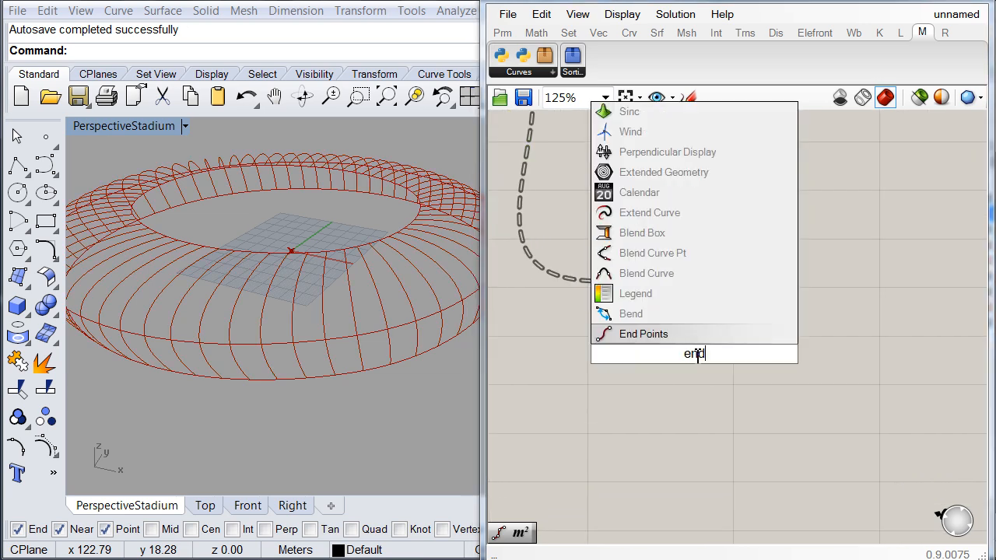
click(672, 334)
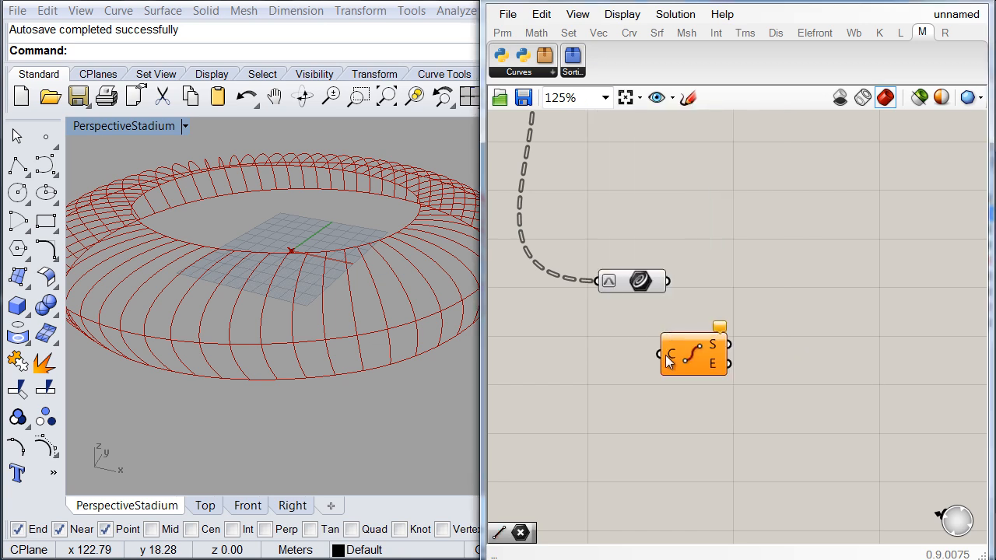
drag(660, 354, 669, 281)
drag(688, 360, 723, 336)
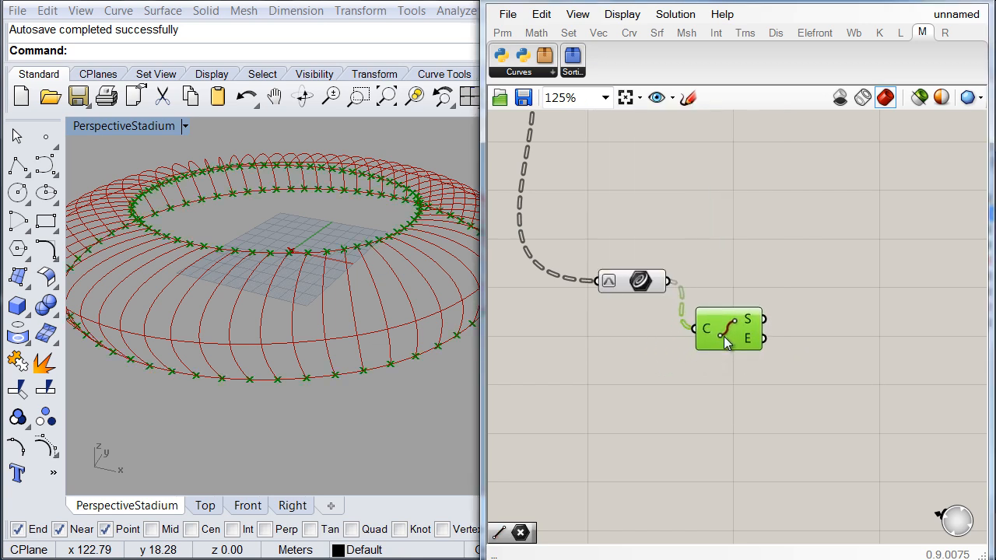
Step: Add a Line component beside End Points, connecting S to its A input and E to its B input
double_click(775, 431)
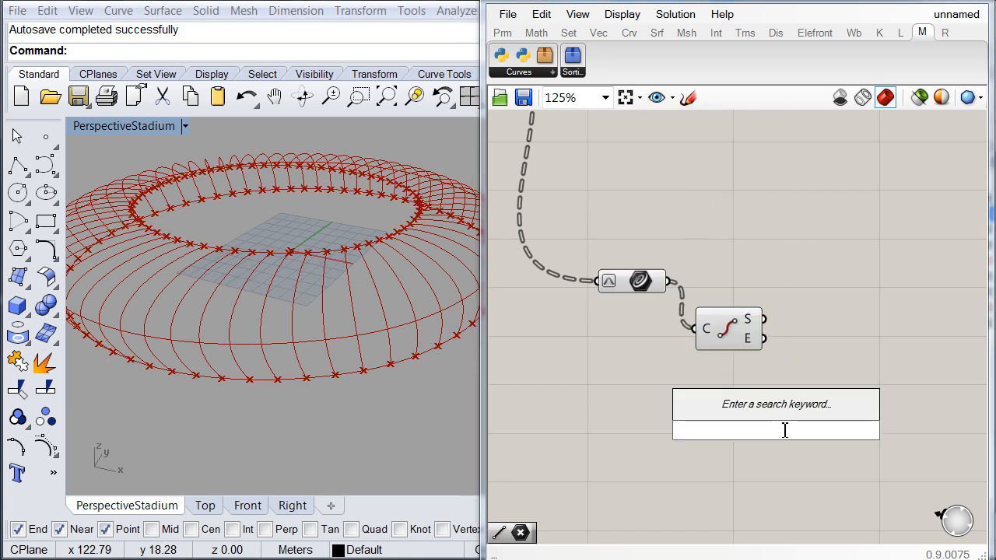
text(line)
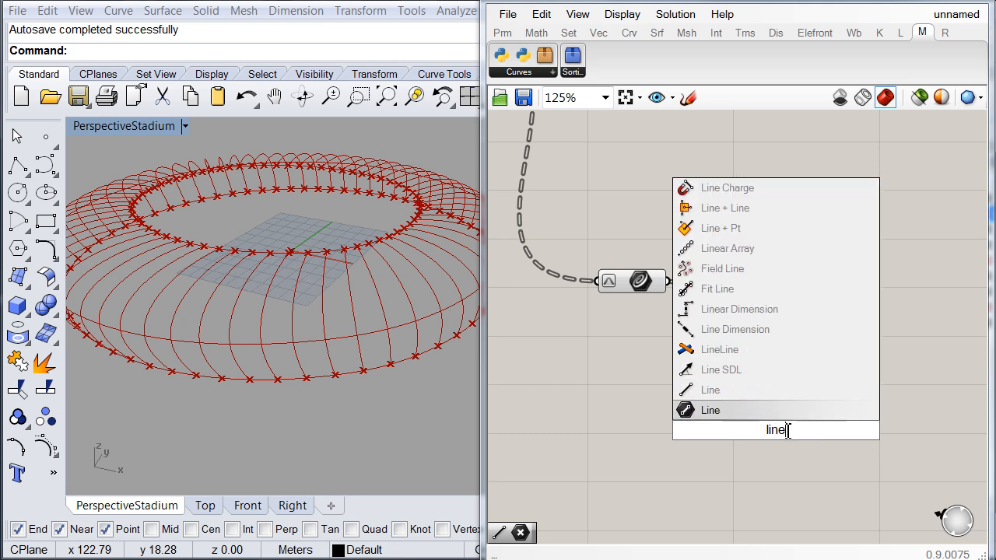
click(764, 406)
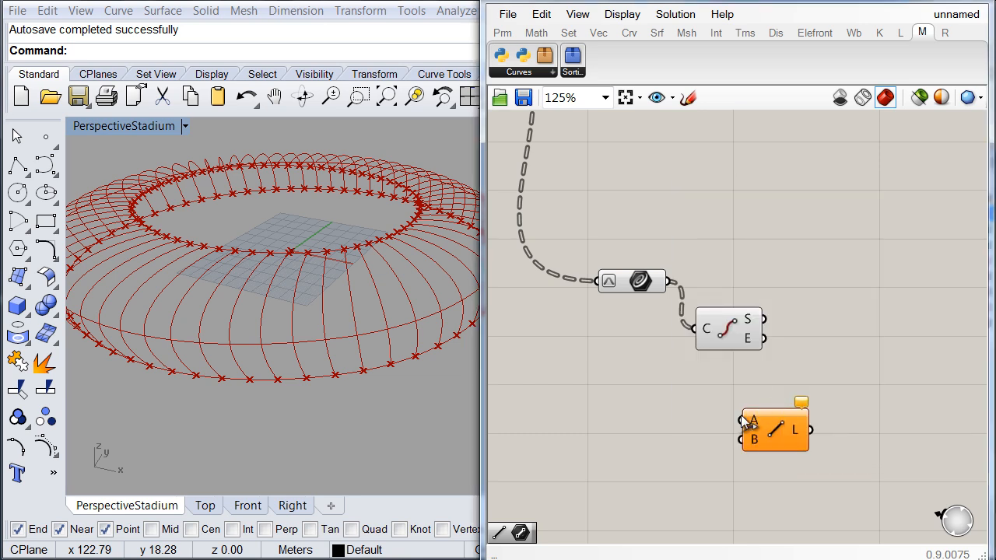
drag(742, 420, 770, 320)
drag(740, 440, 766, 339)
drag(782, 430, 840, 325)
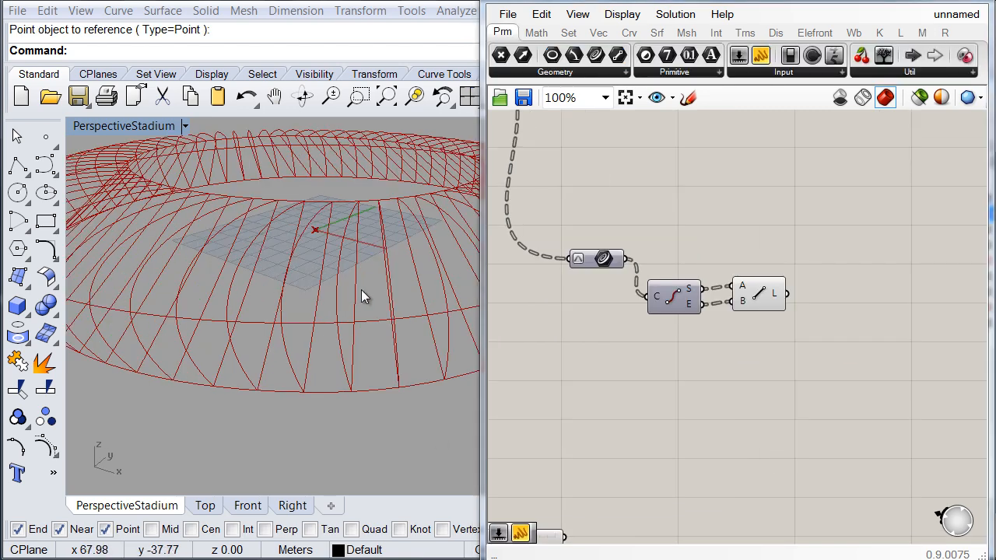
Step: Add a Point On Curve component at 0.50 beside Line and feed it from Line's L output
double_click(824, 352)
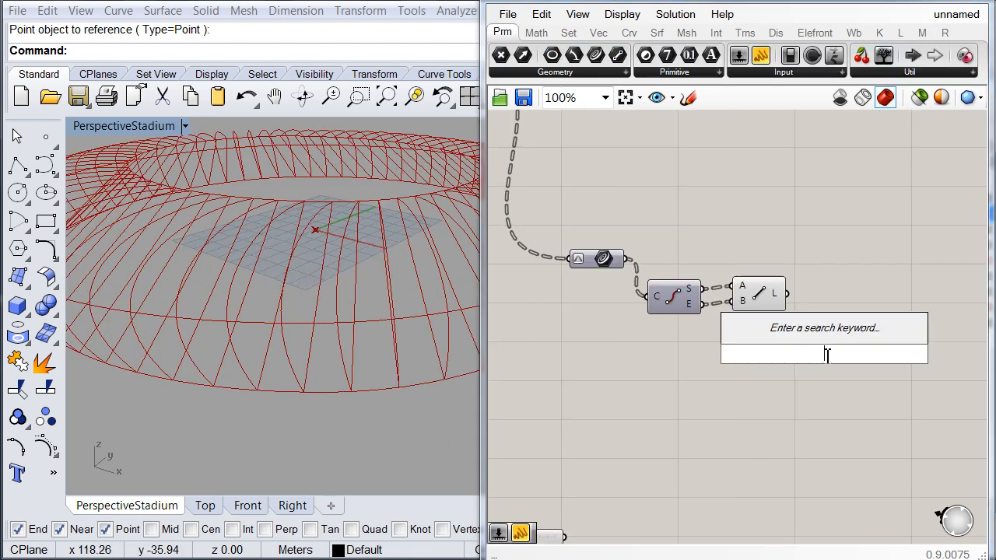
text(curvepoi)
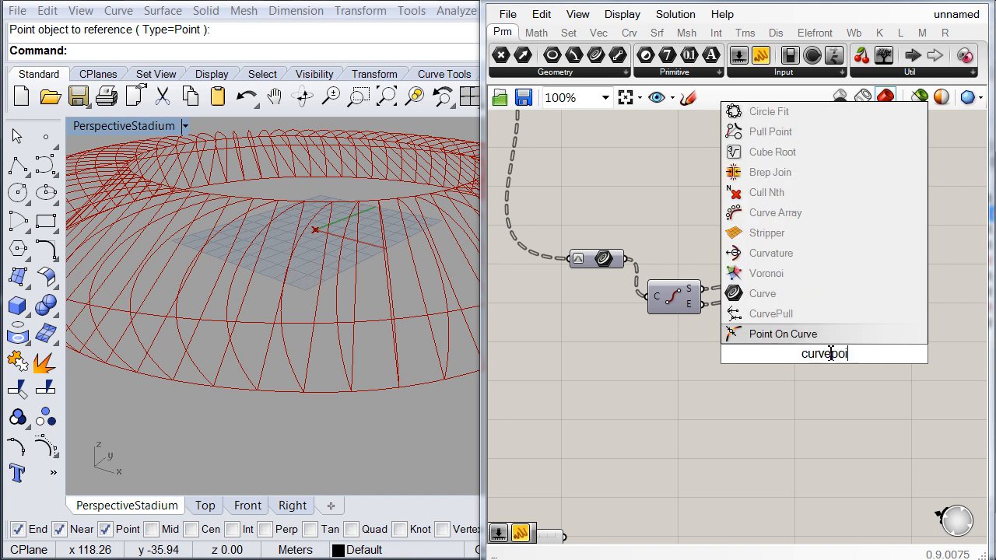
click(808, 337)
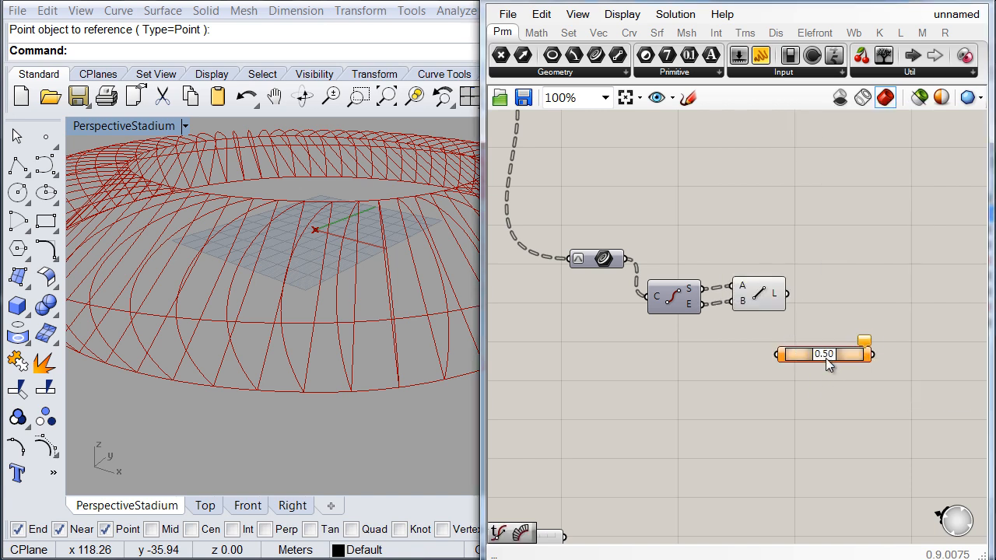
drag(777, 355, 790, 310)
drag(802, 355, 846, 308)
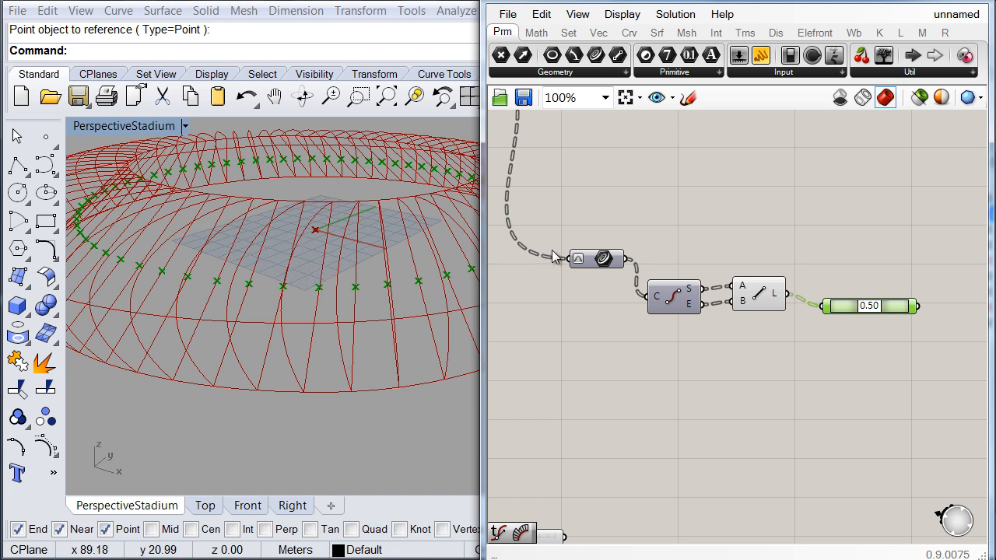
Step: Add an Evaluate Curve component below End Points and connect the reparameterized Curve parameter to its C input
double_click(694, 395)
text(evaluate)
click(646, 319)
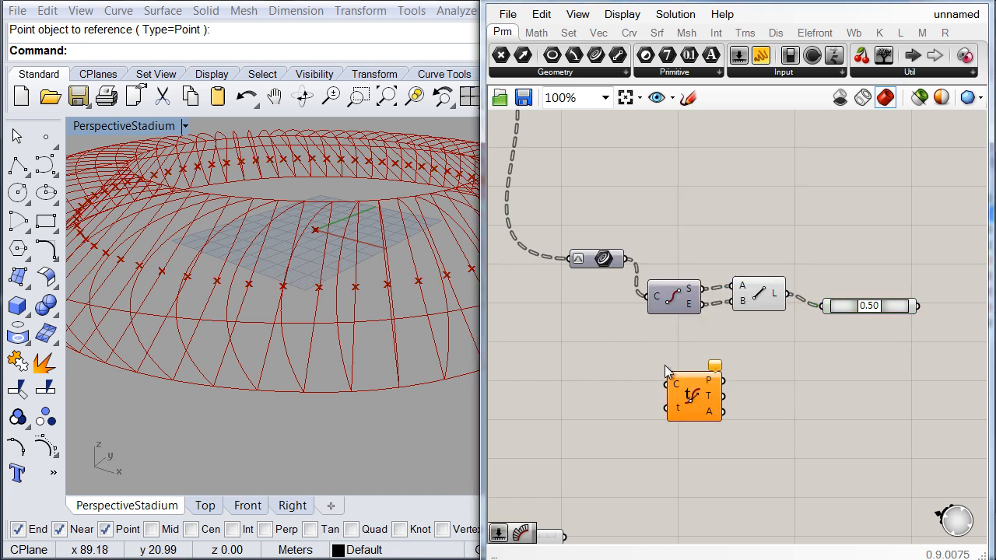
drag(674, 391, 630, 277)
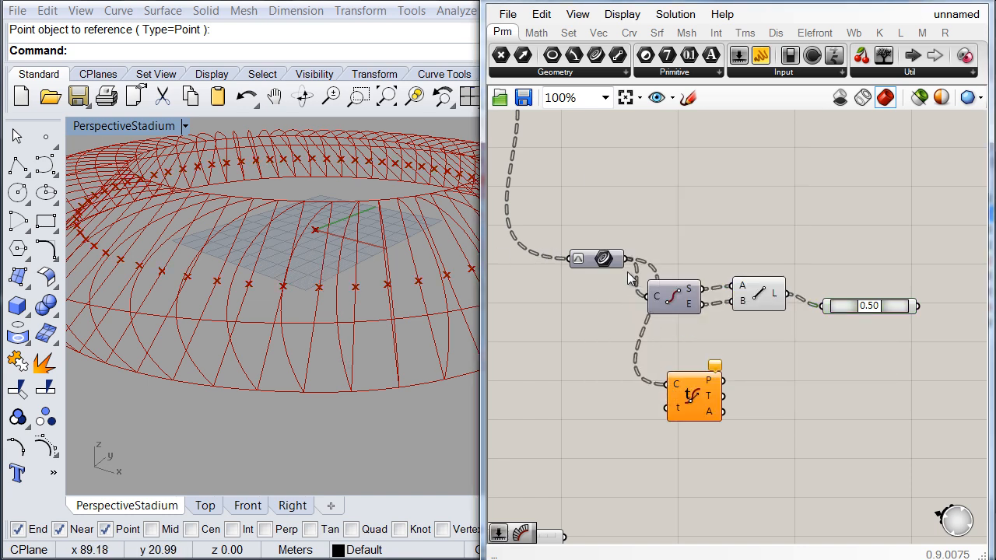
Step: Add a number slider, connect it to Evaluate Curve's t input, set it to 0.210 and align it beside the component
double_click(531, 433)
text(s)
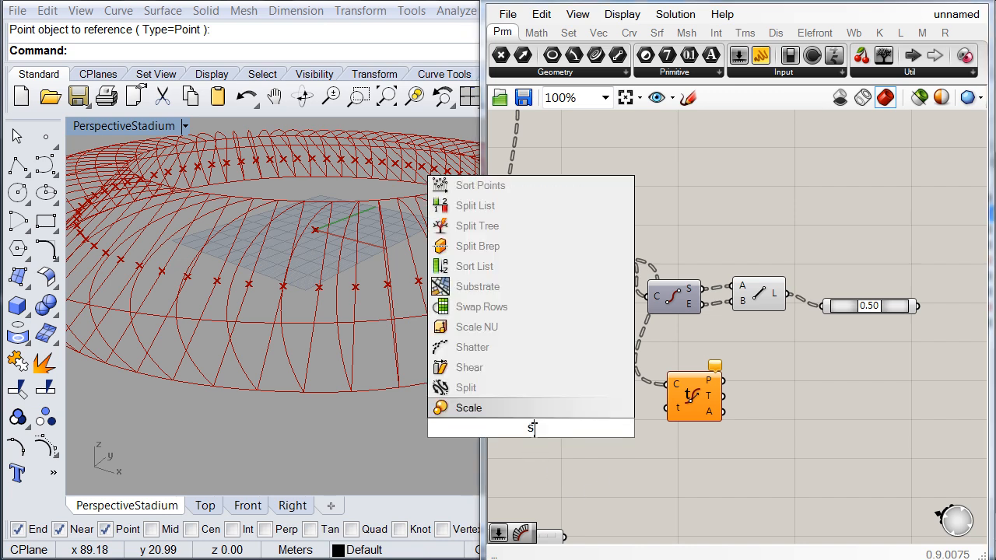
text(lider)
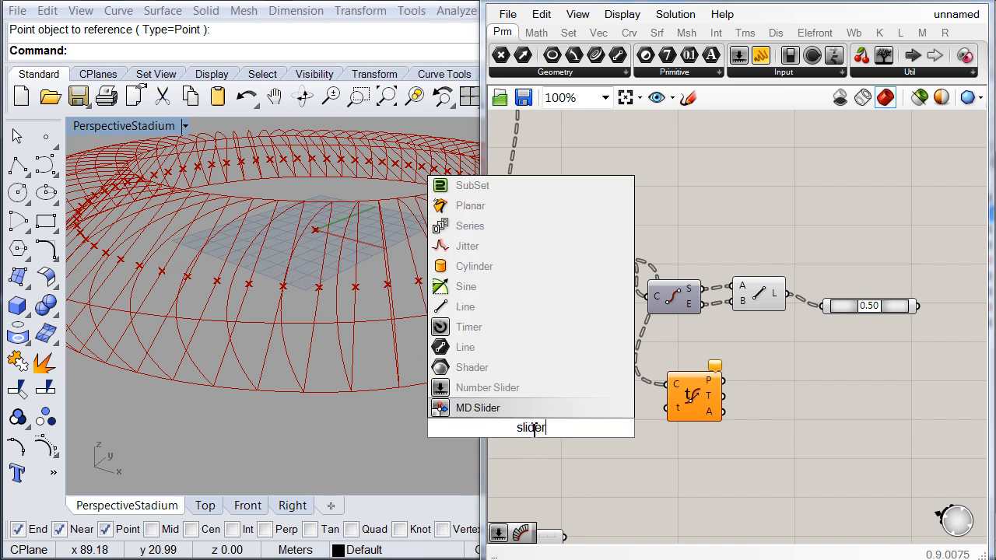
click(526, 391)
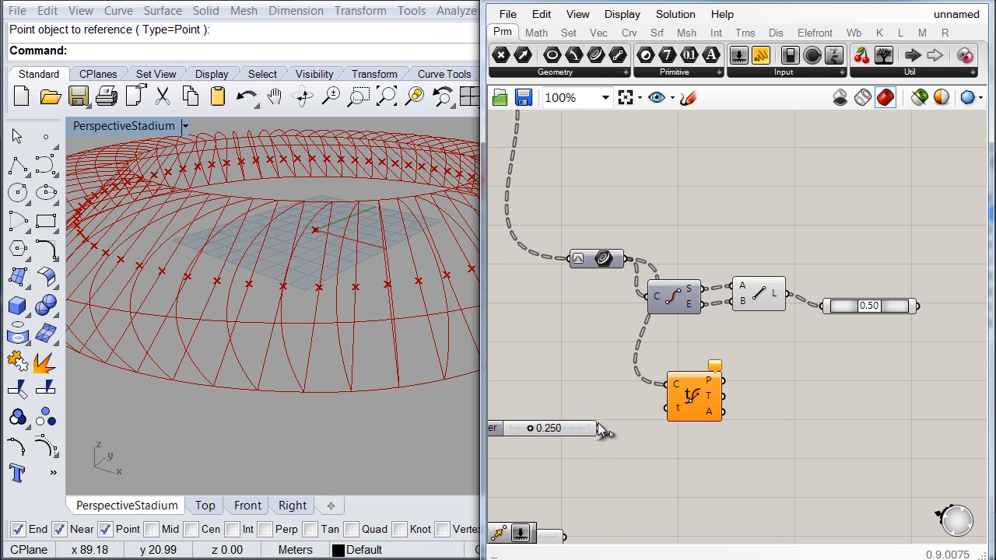
drag(600, 427, 667, 407)
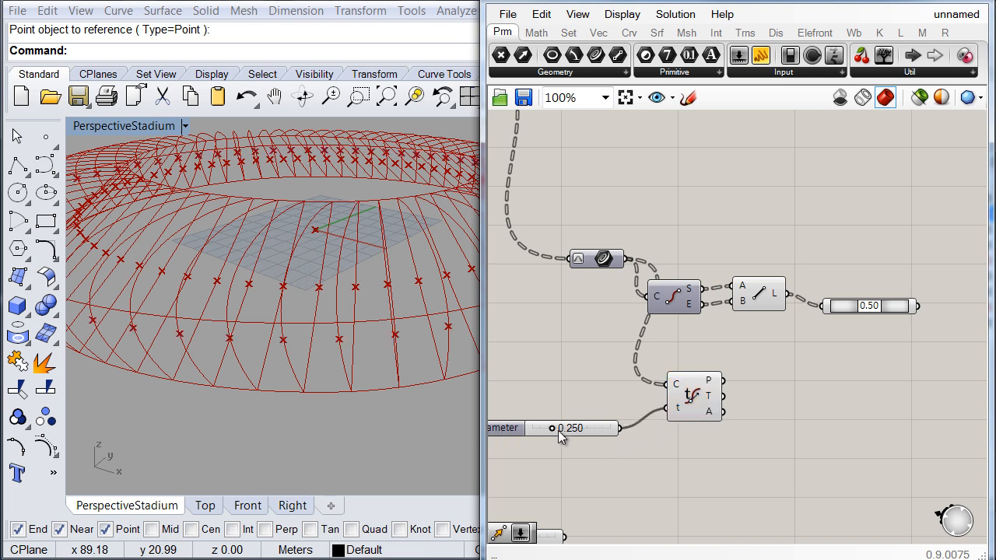
drag(549, 428, 527, 410)
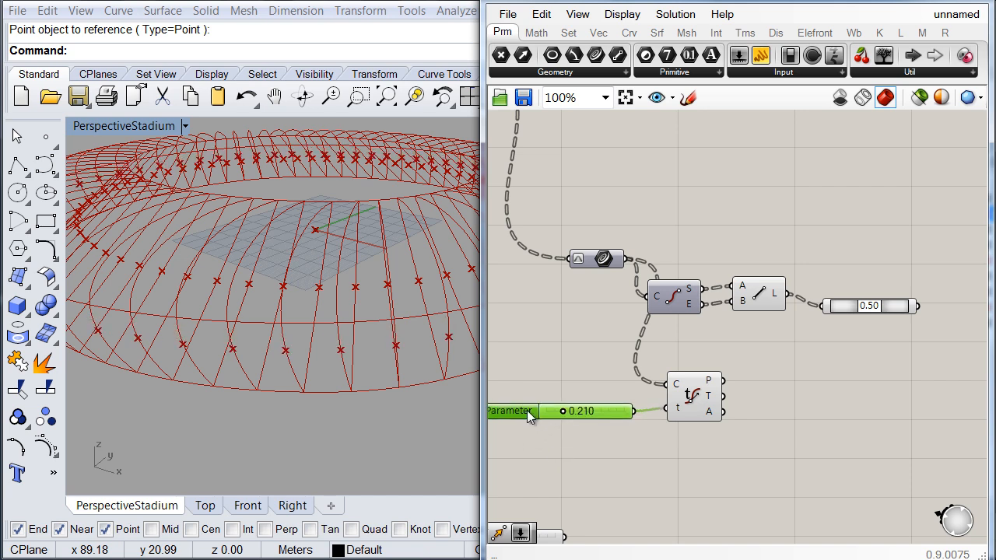
Step: Duplicate Evaluate Curve with its slider directly below, and set the copied slider to 0.860
drag(759, 470, 571, 410)
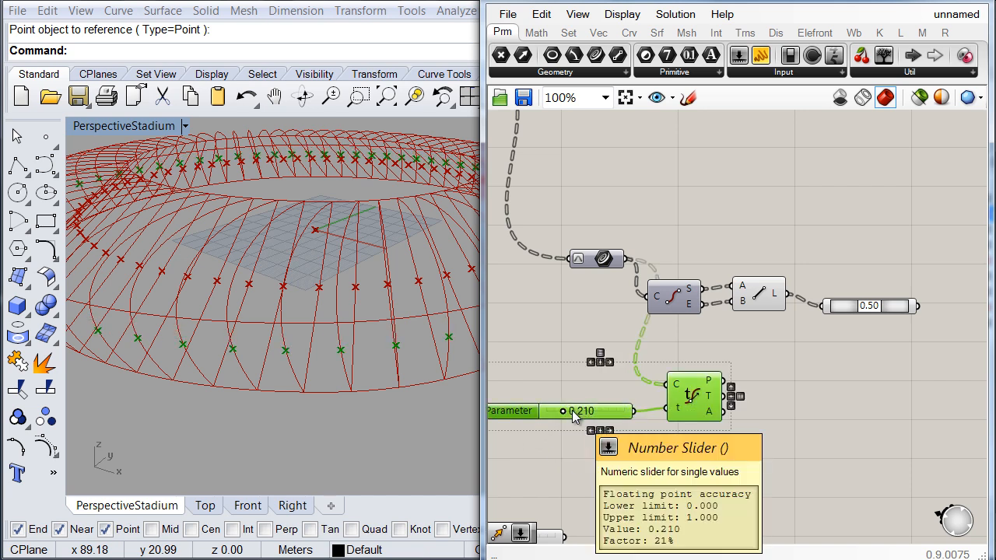
alt+drag(700, 405, 700, 458)
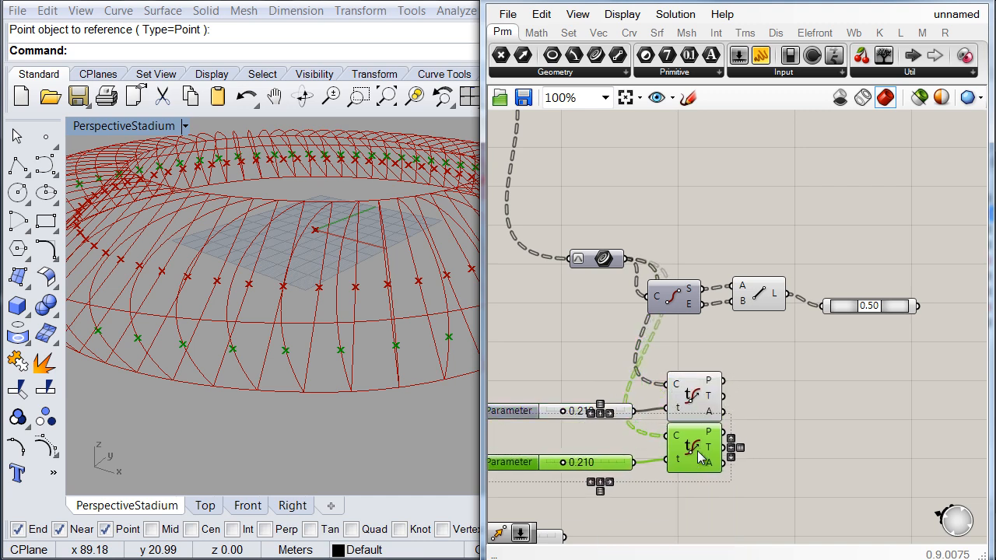
drag(562, 462, 613, 457)
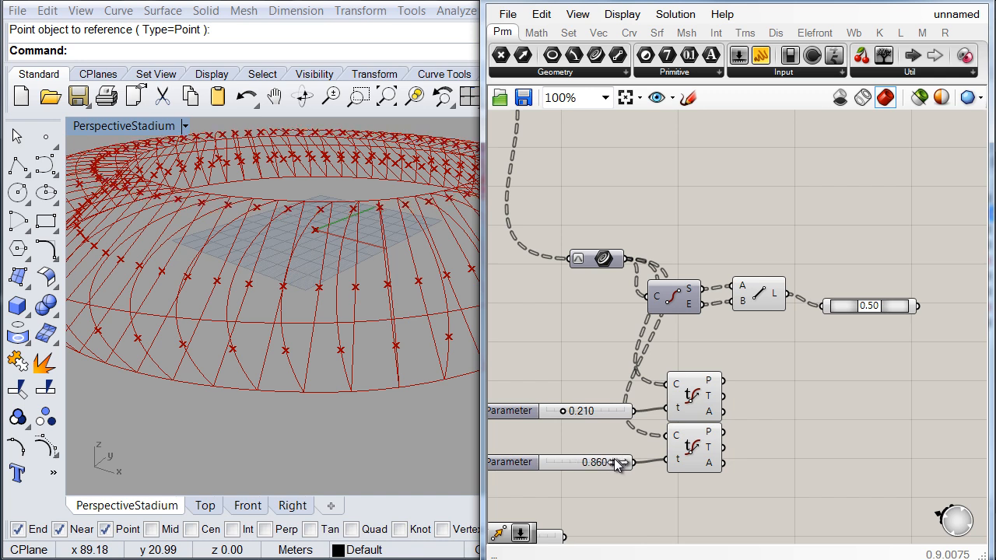
drag(701, 453, 703, 460)
click(701, 402)
click(782, 427)
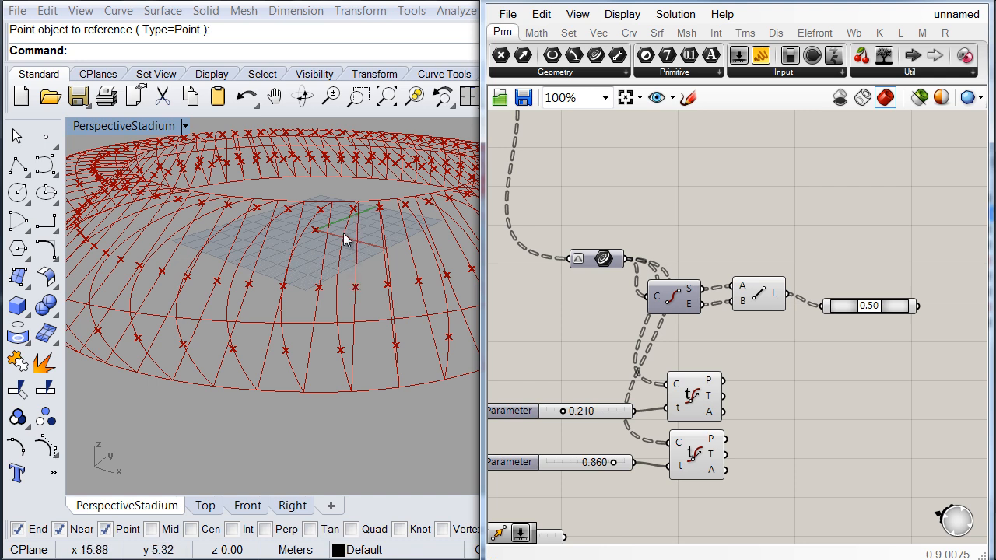
Step: Add a Vector 2Pt component beside Point On Curve, with A from the upper Evaluate Curve's P and B from Point On Curve
double_click(797, 380)
text(vector)
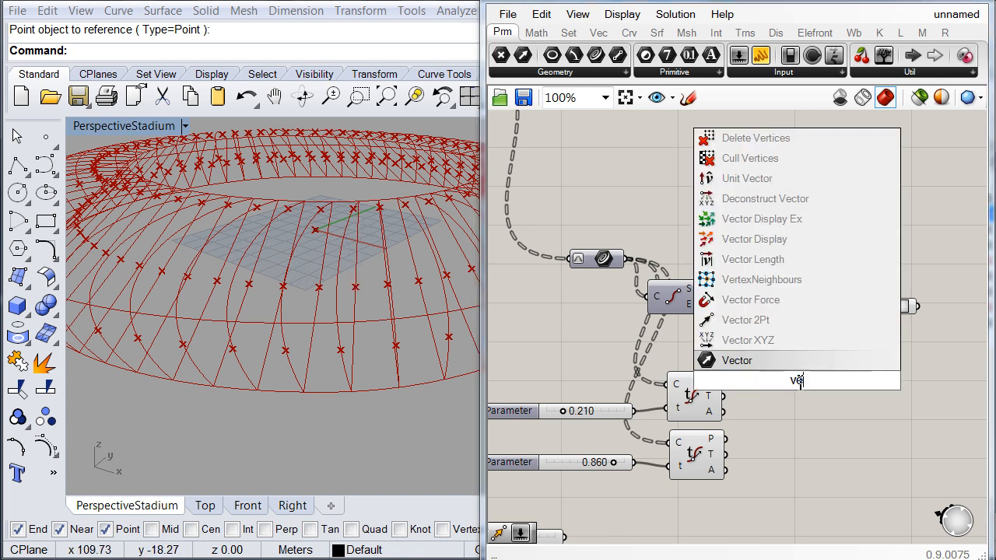
click(744, 320)
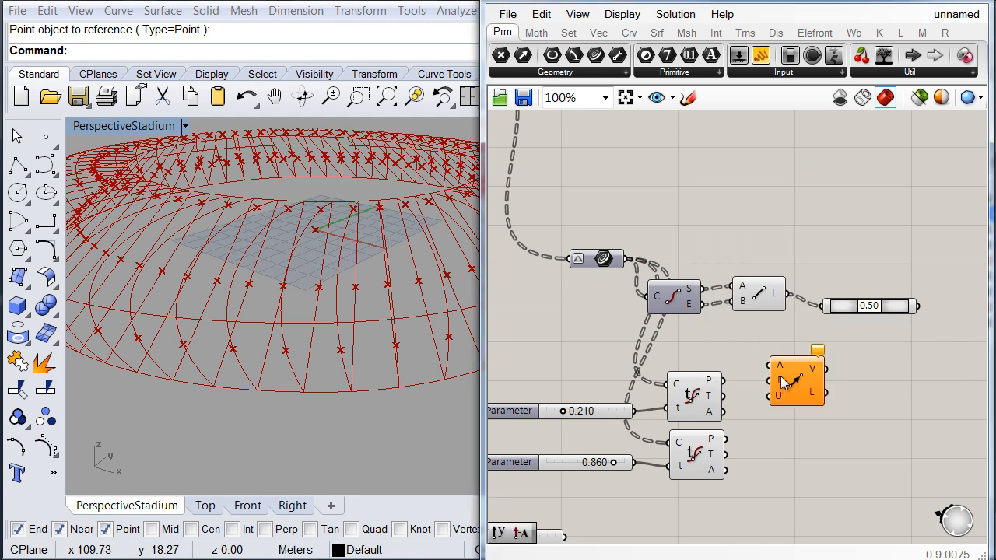
drag(789, 380, 816, 380)
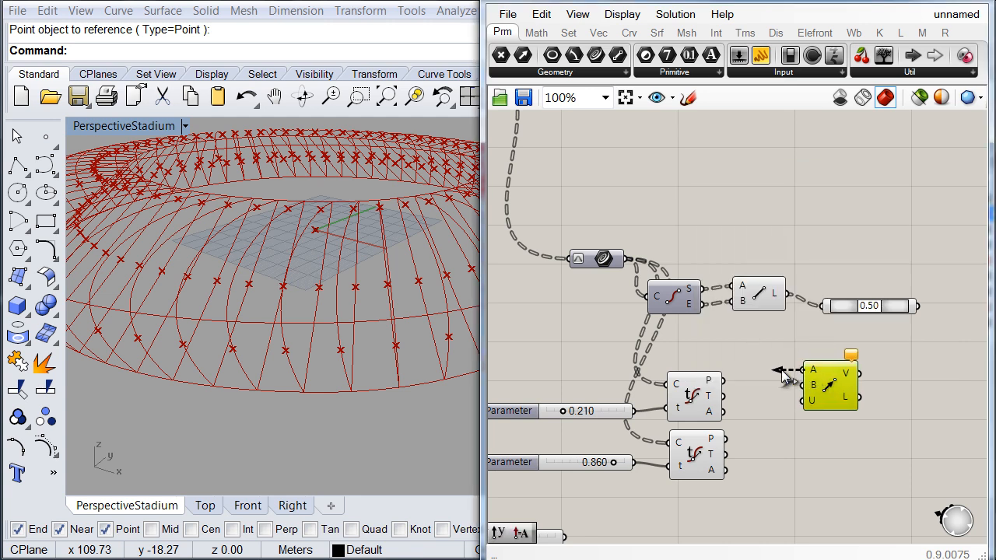
drag(719, 378, 719, 380)
drag(798, 390, 916, 310)
drag(839, 383, 968, 295)
Step: Duplicate Vector 2Pt below the original and connect the lower Evaluate Curve's P output to the copy's A input
right_drag(946, 343, 775, 393)
drag(796, 311, 799, 424)
drag(774, 393, 573, 451)
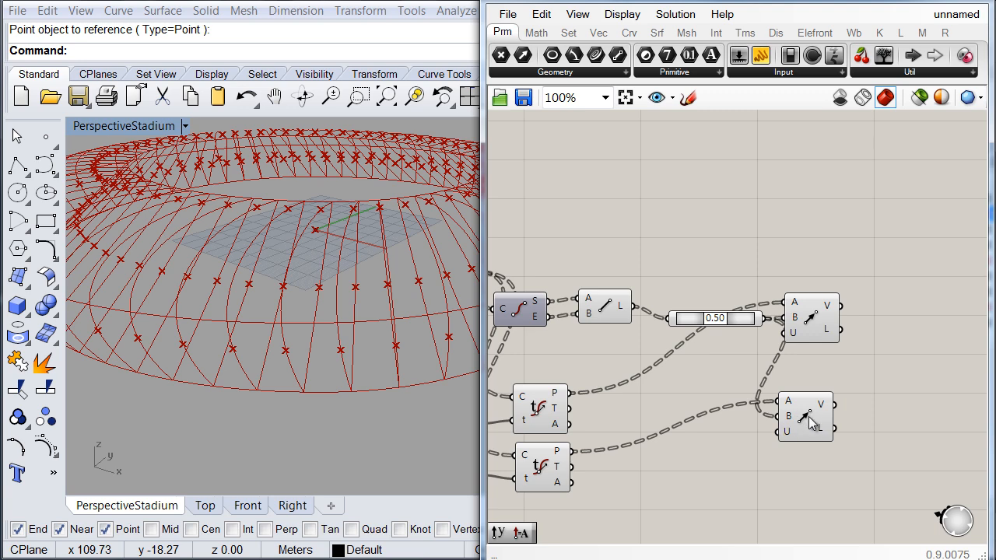
drag(805, 416, 805, 429)
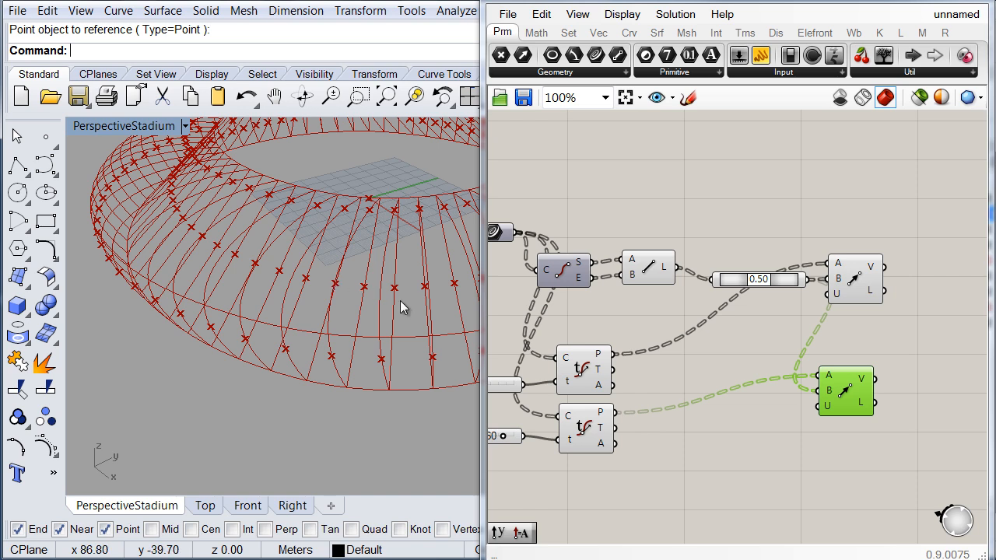
Step: Add a Move component, connect the upper Evaluate Curve's P output to its G input, and reposition it and the Vector 2Pt components
double_click(786, 436)
text(move)
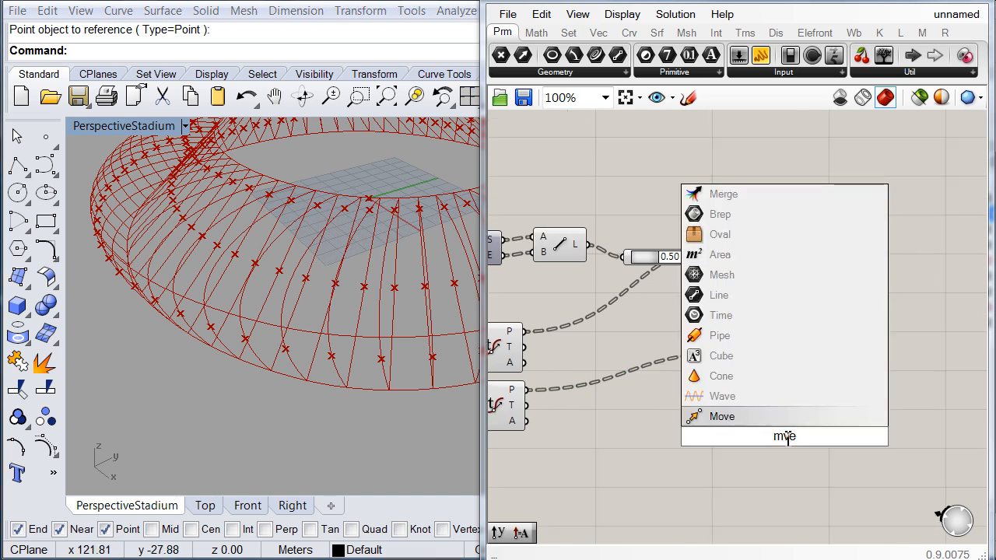
click(754, 417)
drag(767, 434, 526, 331)
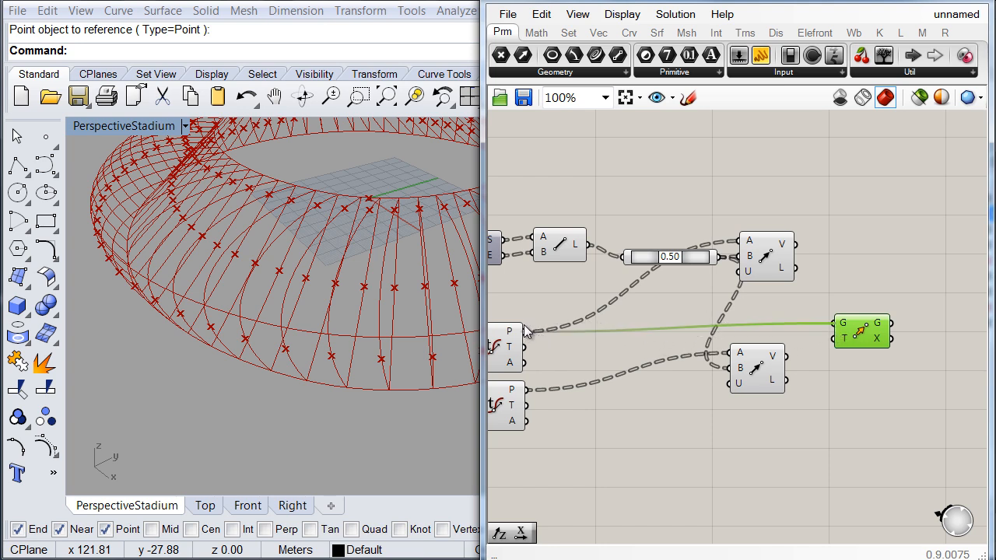
drag(856, 342, 866, 283)
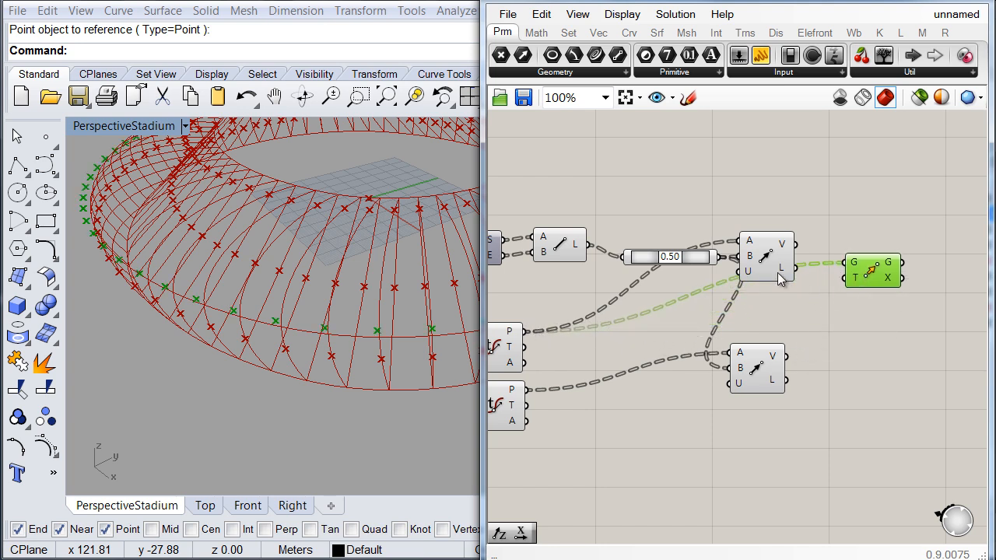
drag(774, 272, 771, 305)
drag(818, 378, 755, 333)
click(847, 367)
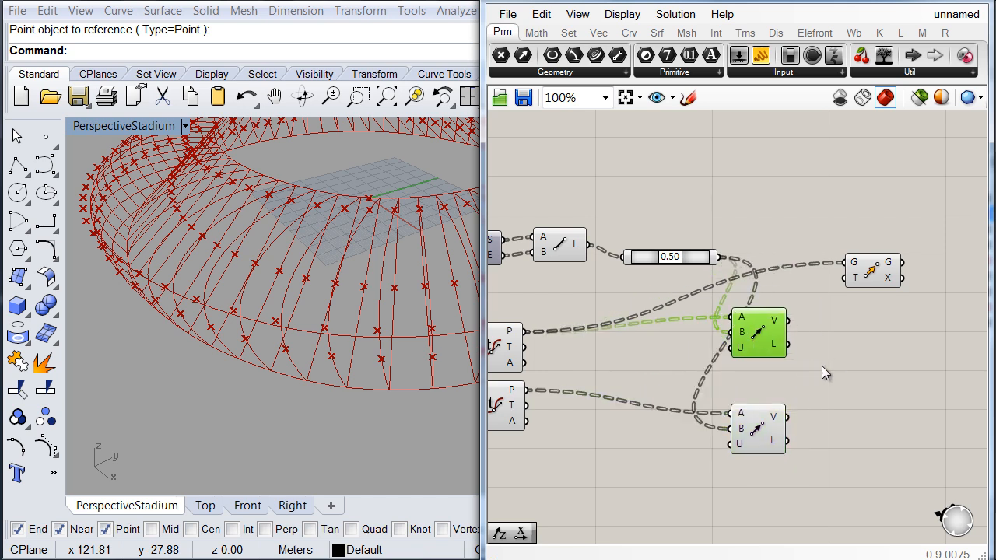
Step: Add an Amplitude component, with V from the upper Vector 2Pt's V output and its result feeding Move's T input
double_click(833, 378)
text(am)
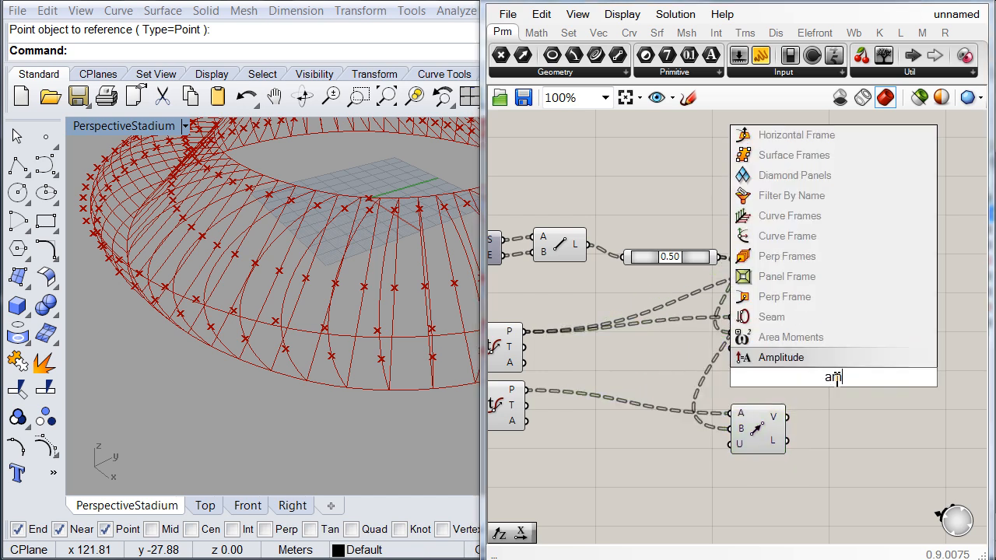
key(Return)
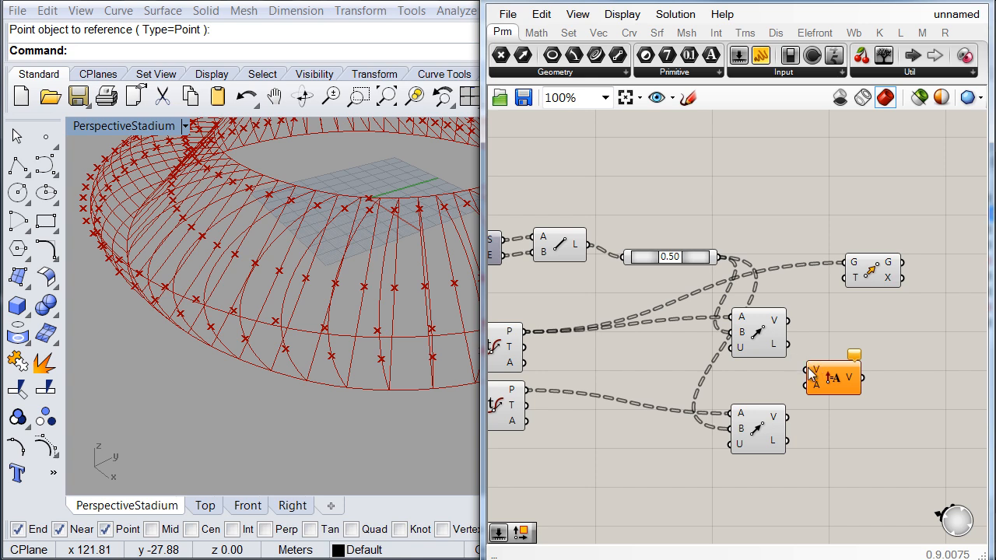
drag(805, 370, 788, 320)
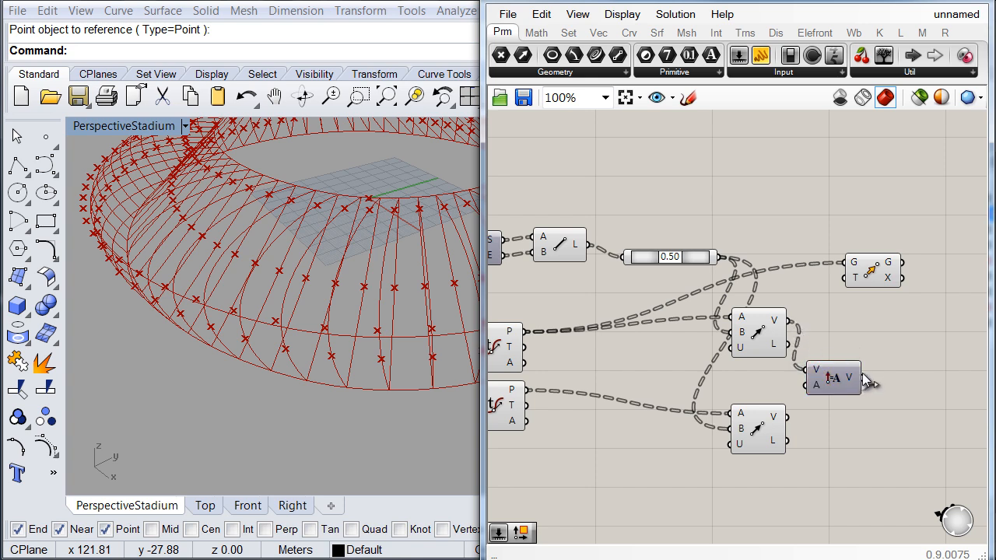
drag(863, 377, 839, 289)
Step: Add a number slider with an upper limit of 10 near the lower Vector 2Pt and change its type to floating point
double_click(628, 422)
text(s)
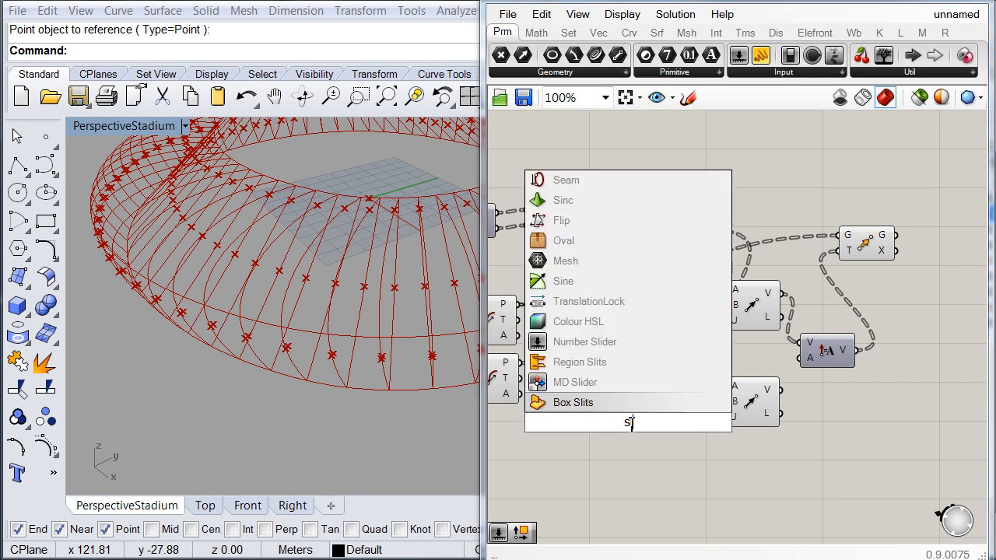
key(BackSpace)
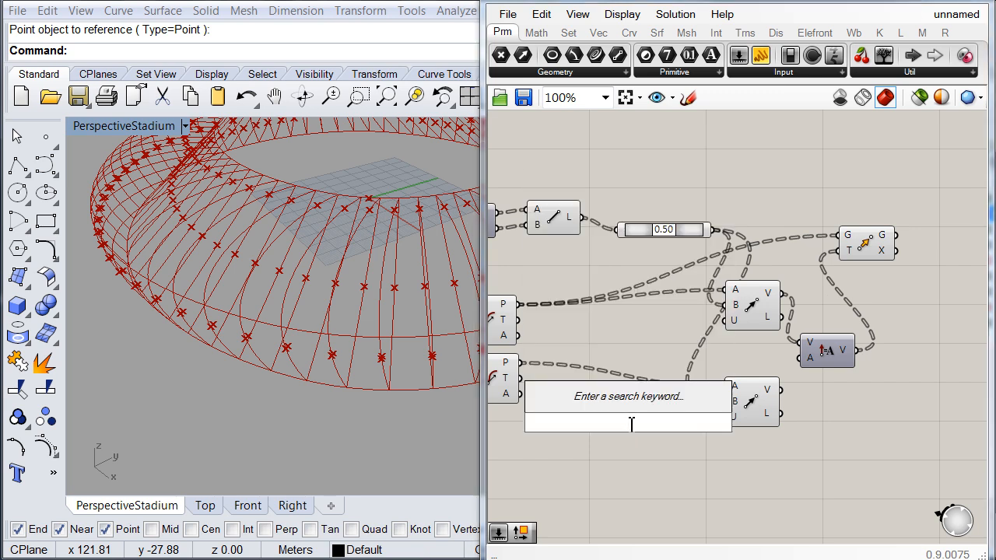
text(10)
key(Return)
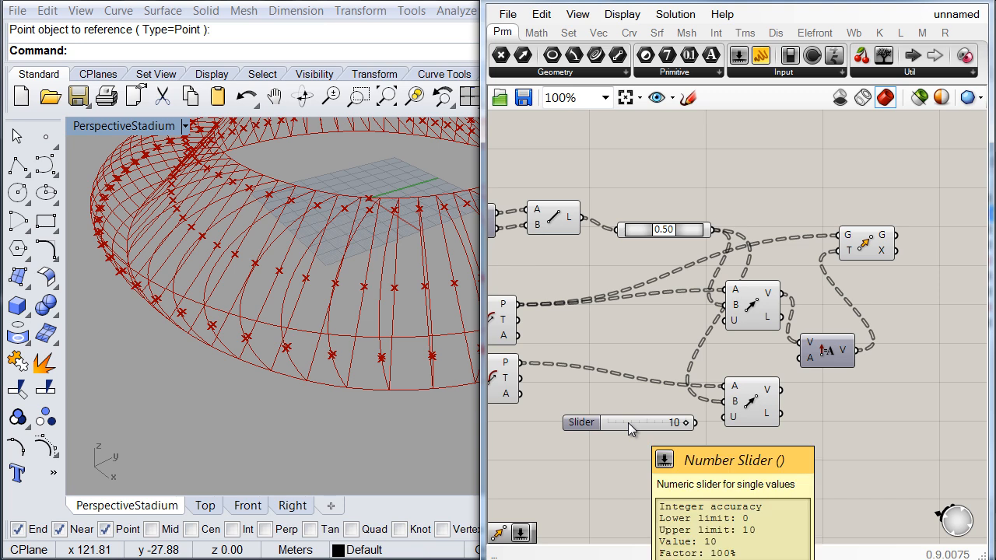
right_click(628, 424)
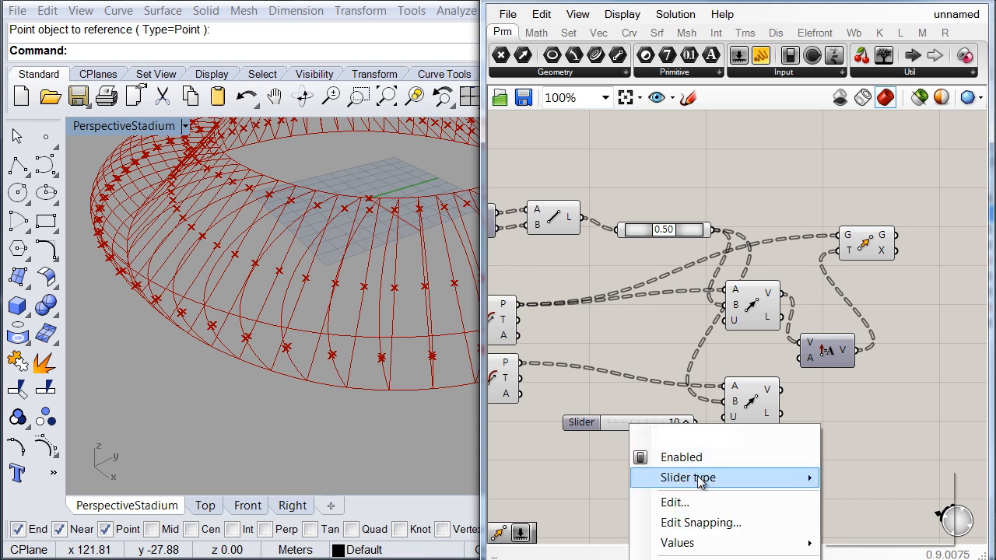
mouse_move(716, 478)
click(833, 481)
Step: Connect the new slider to Amplitude's A input and set it to 7.650
drag(591, 426, 566, 438)
drag(668, 432, 802, 358)
double_click(634, 432)
text(7)
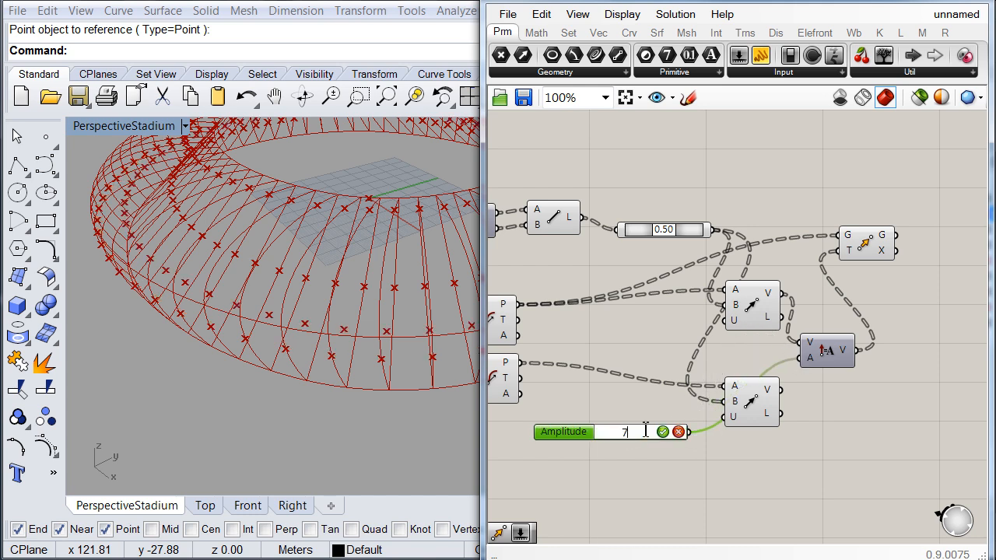
text(.65)
key(Return)
drag(558, 431, 556, 406)
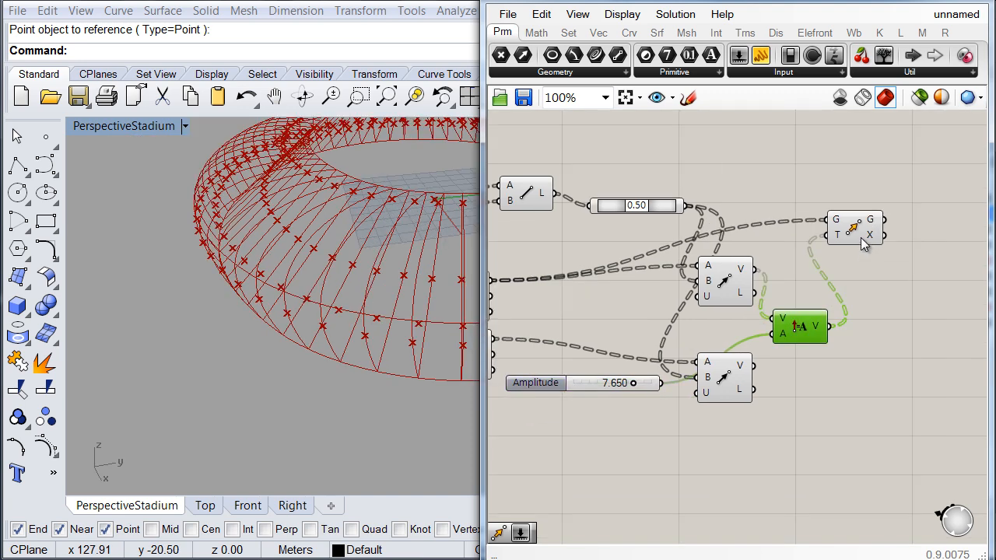
Step: Duplicate the Move, Amplitude and amplitude slider together and place the copies below the originals
click(861, 233)
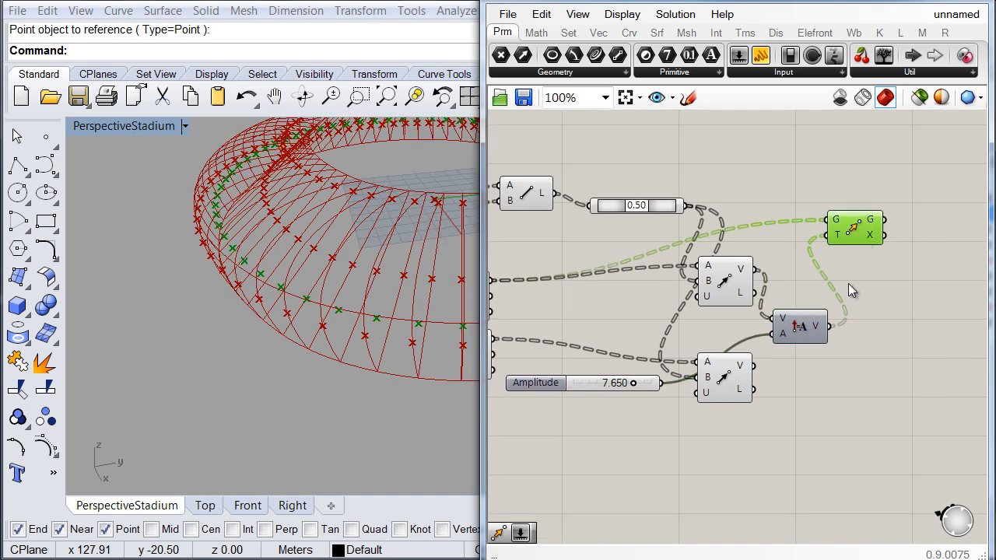
shift+click(809, 327)
shift+click(543, 382)
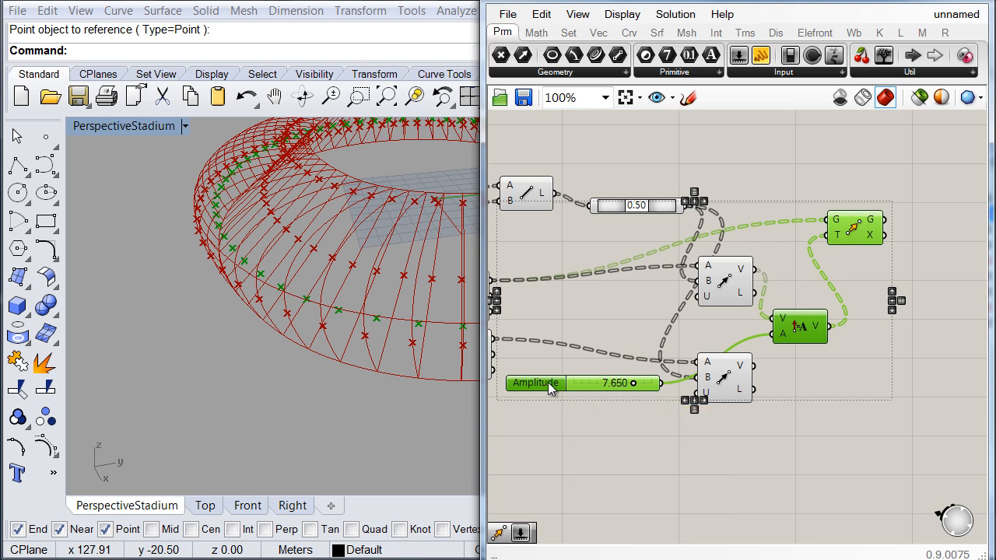
drag(547, 382, 655, 354)
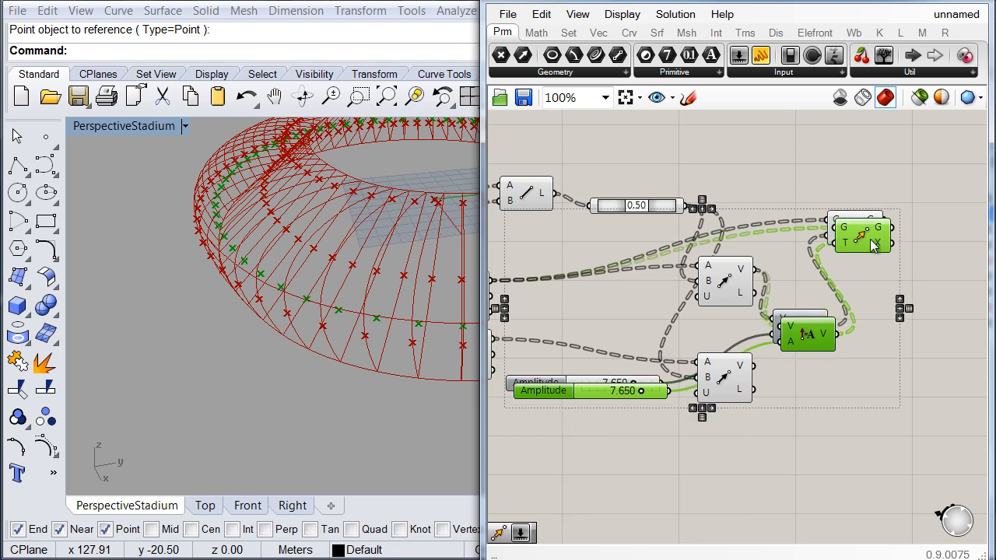
drag(873, 245, 889, 323)
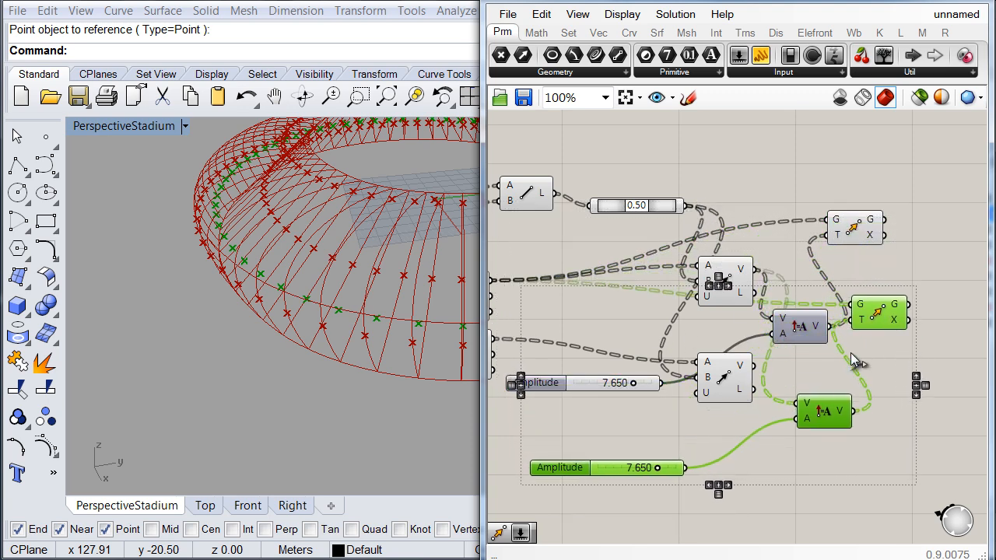
click(739, 429)
Step: Rewire the copied Move's G to the lower Evaluate Curve's P and the copied Amplitude's V to the lower Vector 2Pt's V
right_drag(694, 437, 744, 416)
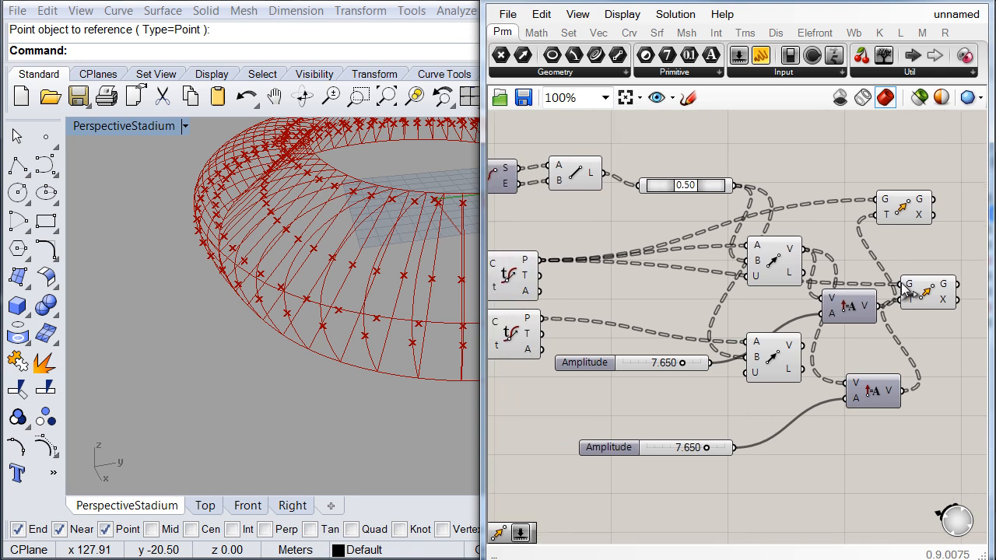
drag(904, 293, 543, 319)
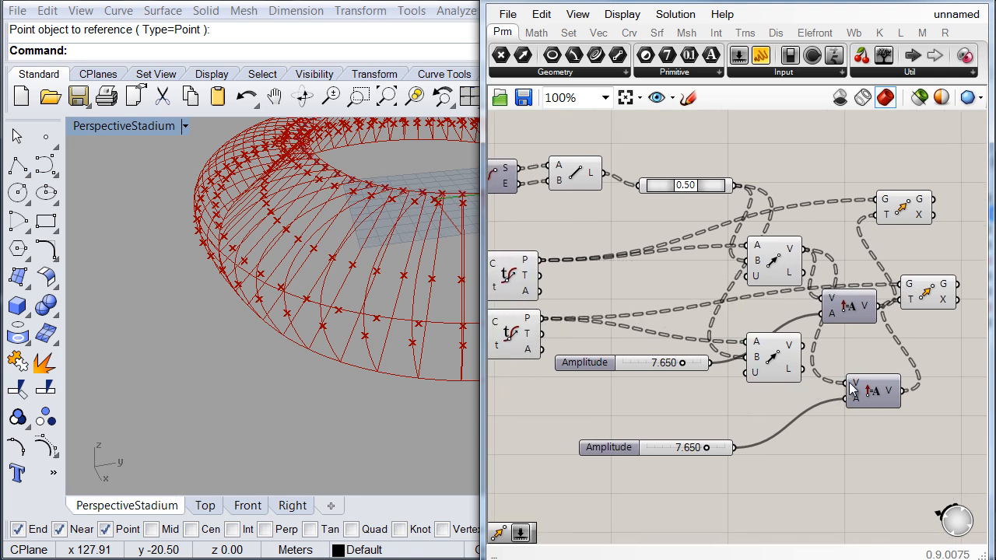
drag(582, 367, 593, 410)
Step: Set the copied amplitude slider to 3.270 and shift both Move components slightly away from the Amplitude components
double_click(664, 448)
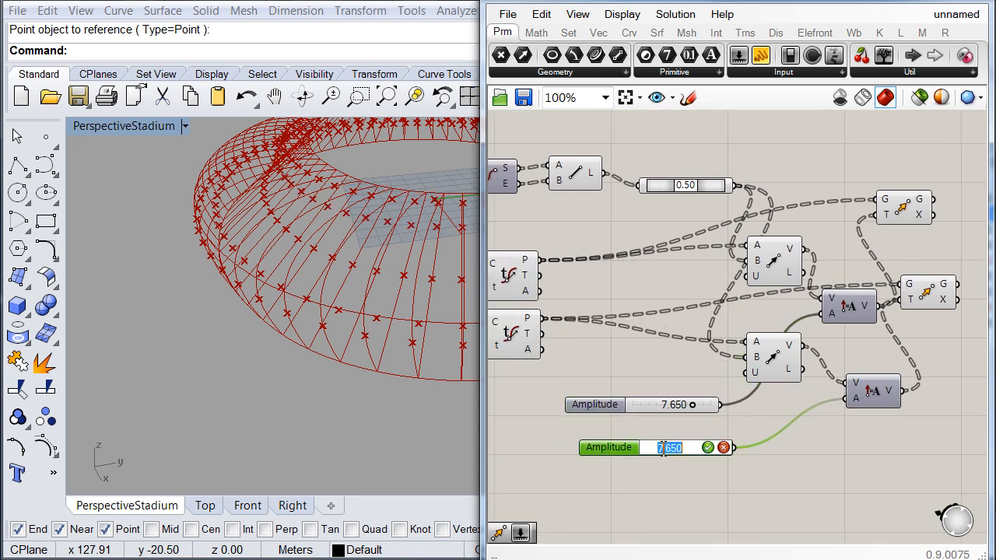
text(3.27)
key(Return)
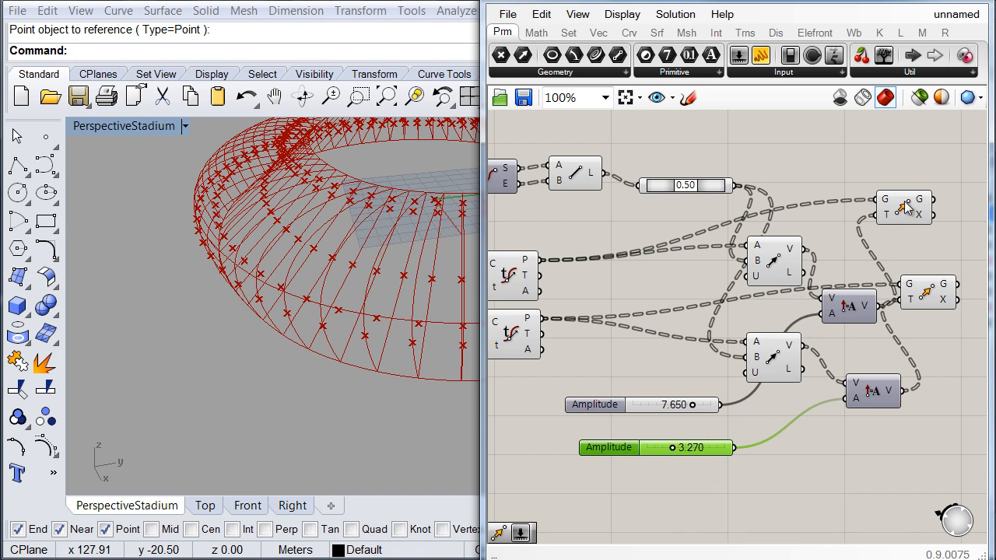
drag(904, 205, 916, 205)
drag(925, 294, 931, 294)
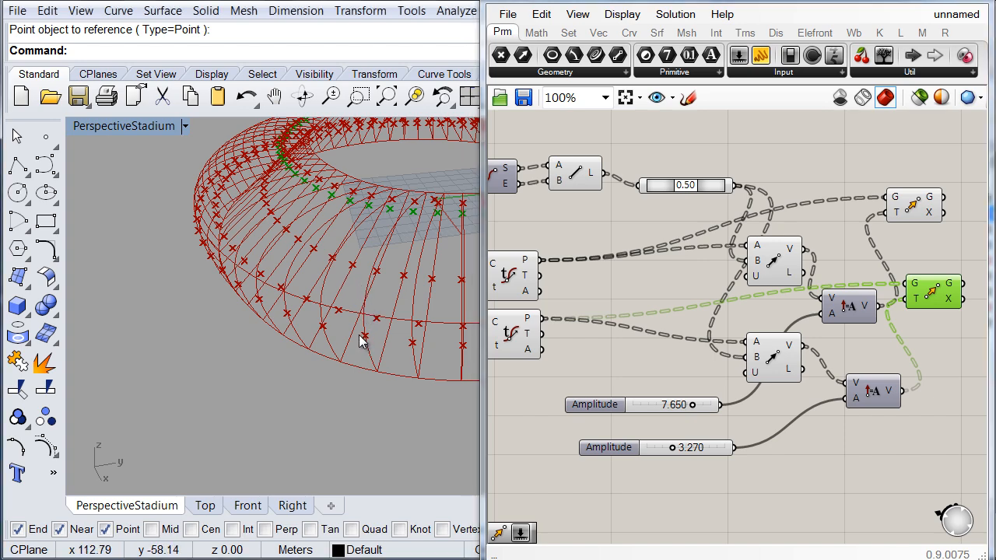
Step: Turn off the preview of the chord line, Point On Curve, Vector 2Pt and Evaluate Curve components
right_drag(382, 289, 296, 303)
scroll(696, 150, down, 1)
drag(816, 450, 594, 150)
middle_click(596, 193)
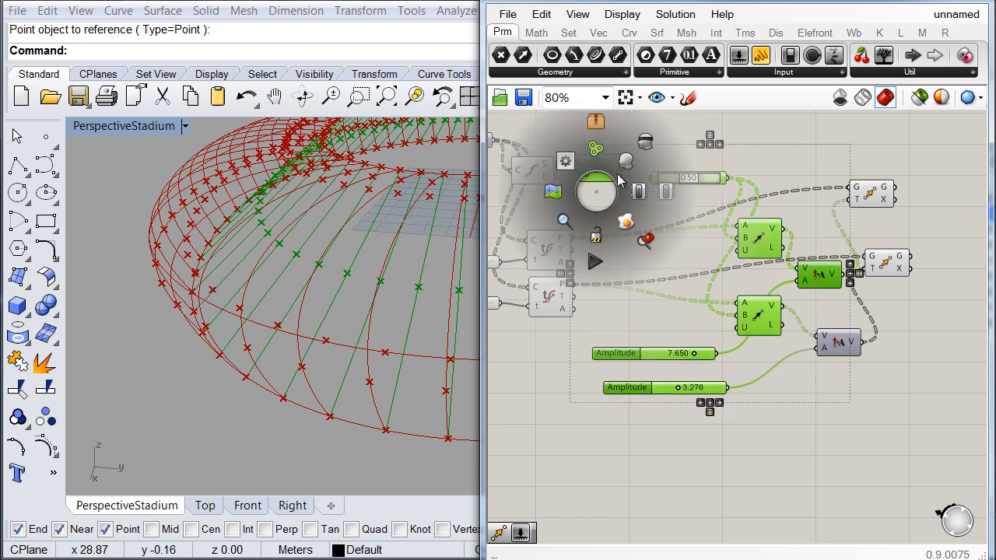
click(647, 146)
drag(660, 455, 538, 227)
middle_click(568, 233)
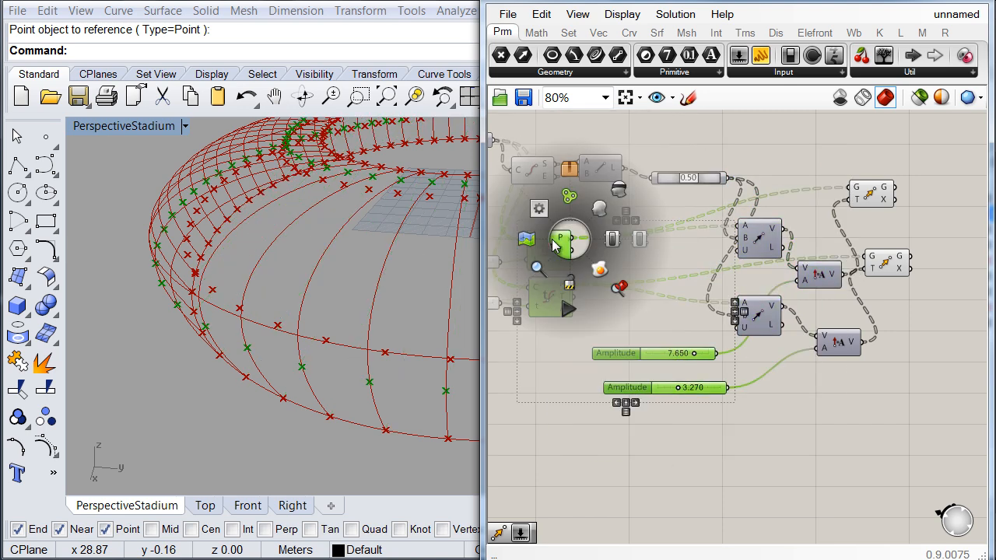
click(620, 189)
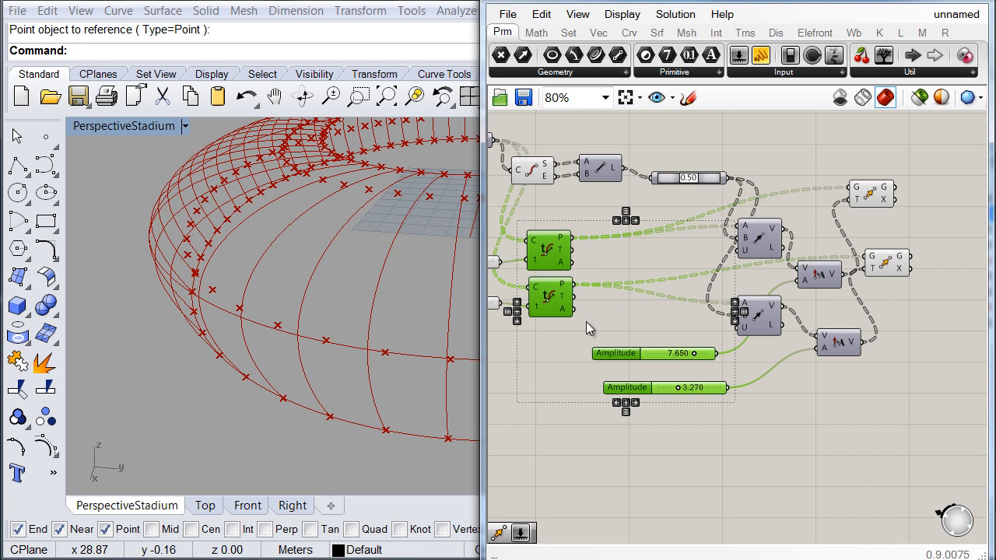
click(798, 389)
click(533, 165)
Step: Add an Interpolate curve component beside the Move components and connect End Points' S output to its V input
right_drag(755, 261, 649, 257)
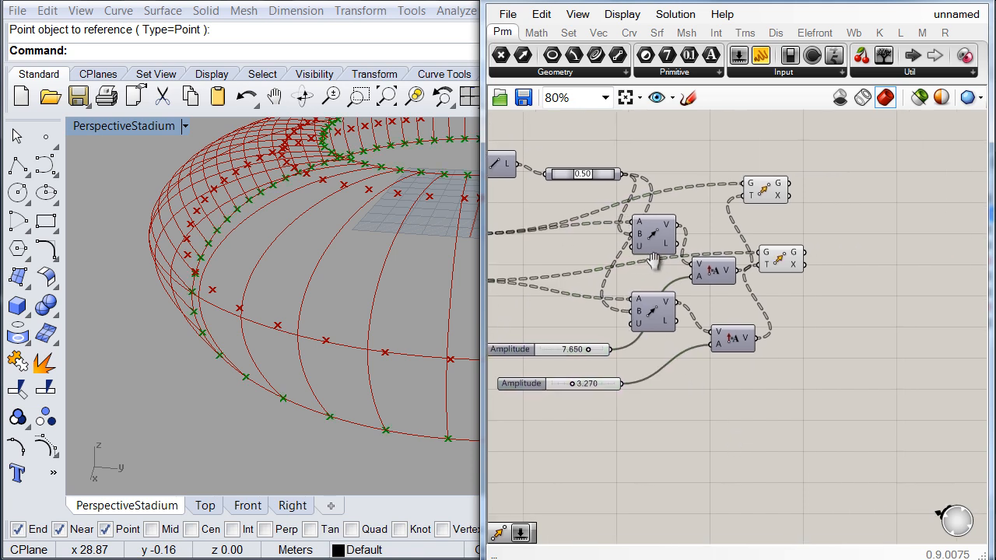
double_click(856, 304)
text(inte)
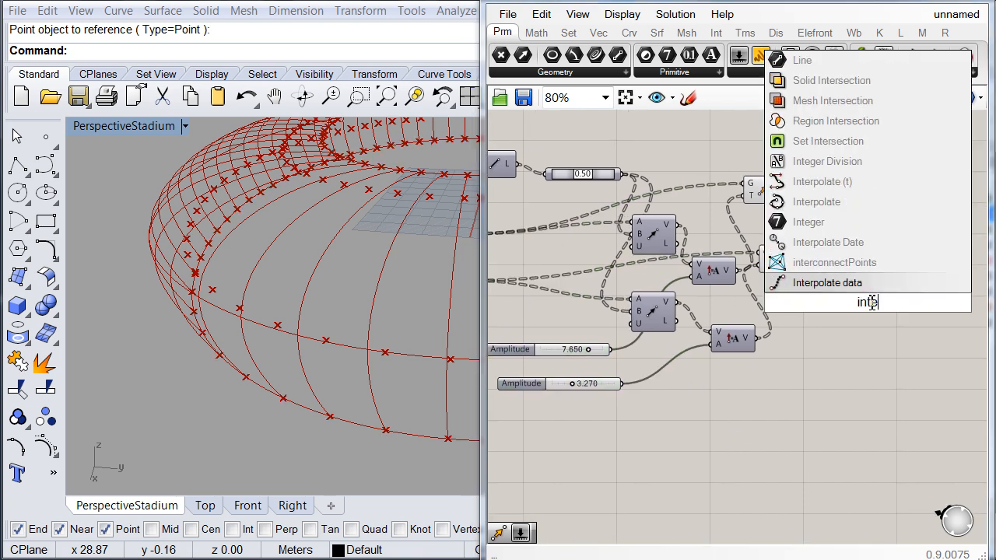
key(Up)
key(Up)
key(Up)
key(Up)
key(Return)
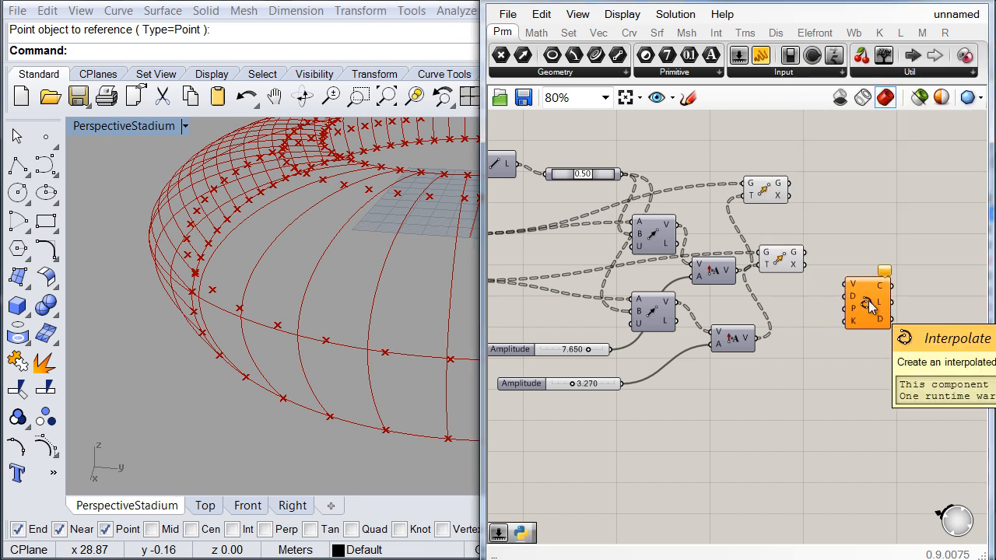
right_drag(679, 232, 745, 232)
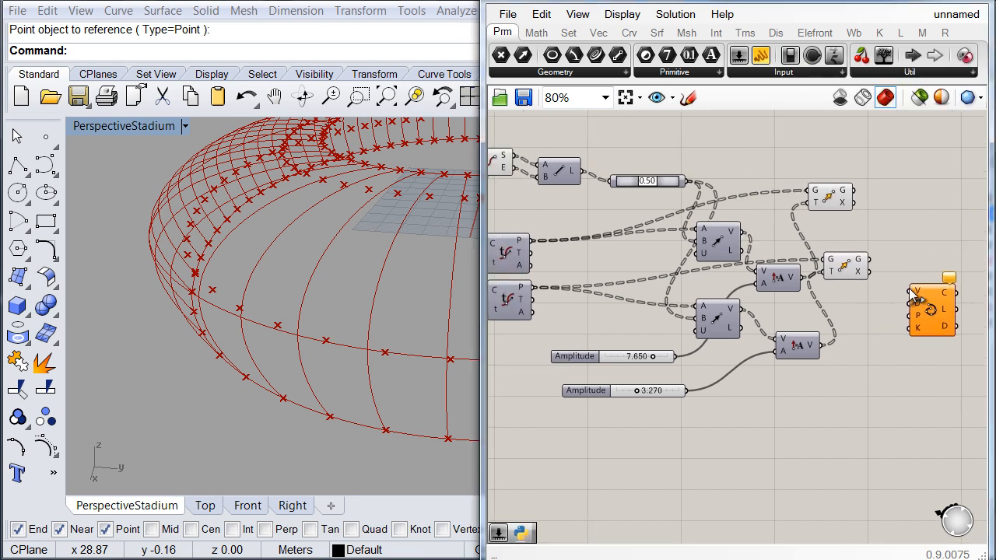
drag(908, 288, 511, 160)
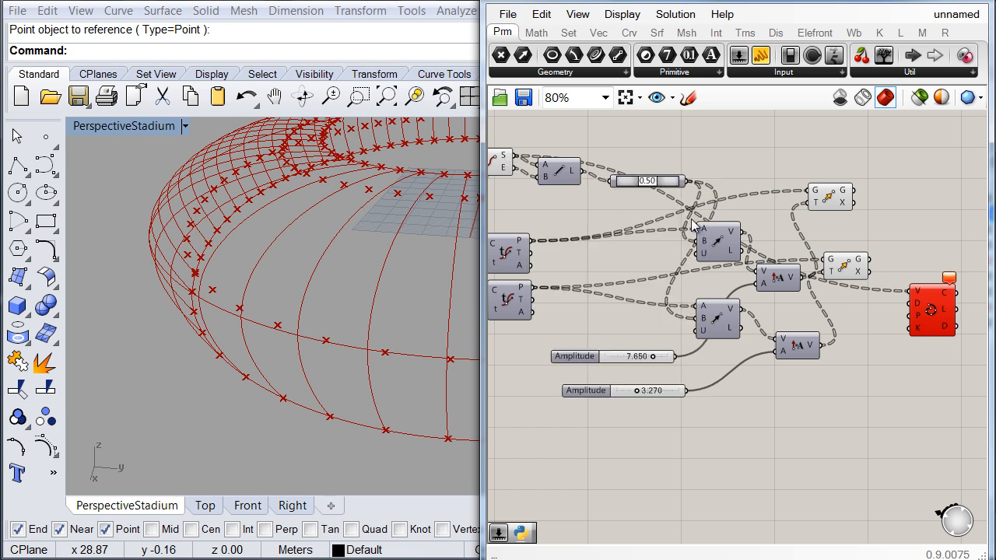
Step: Rearrange the two Move components before Interpolate and add both their G outputs and End Points' E output to Interpolate's V input
click(848, 267)
click(873, 236)
click(837, 201)
drag(836, 200, 854, 310)
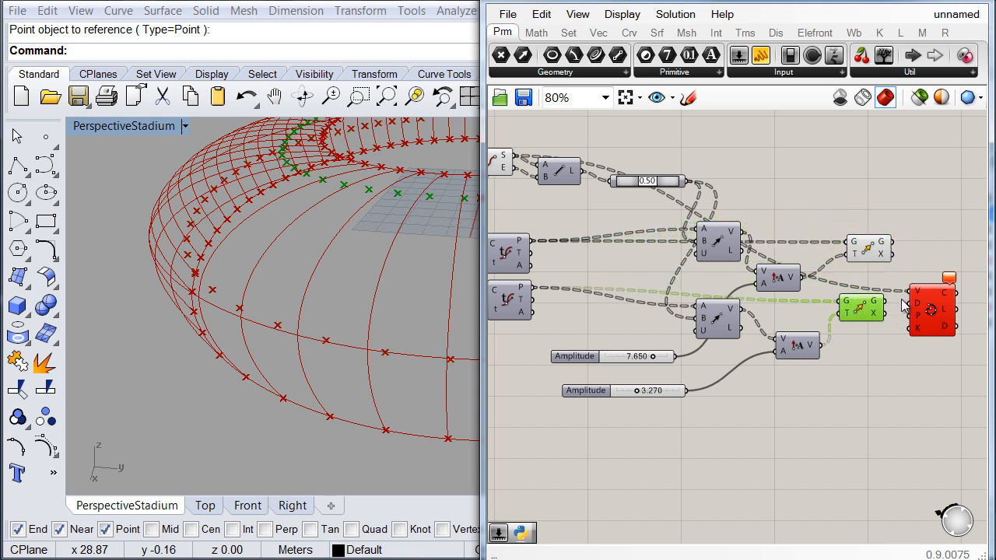
drag(893, 243, 910, 280)
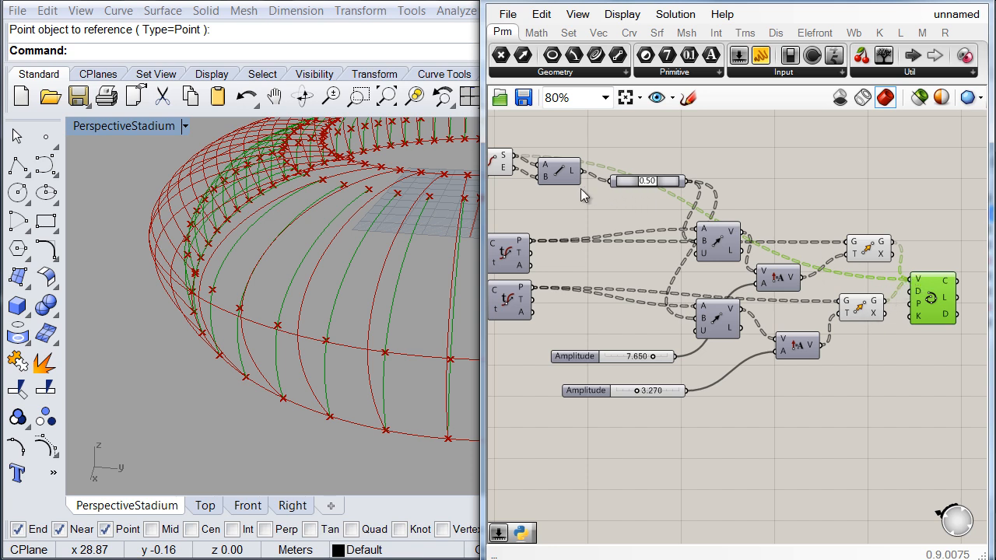
drag(528, 168, 928, 287)
click(906, 356)
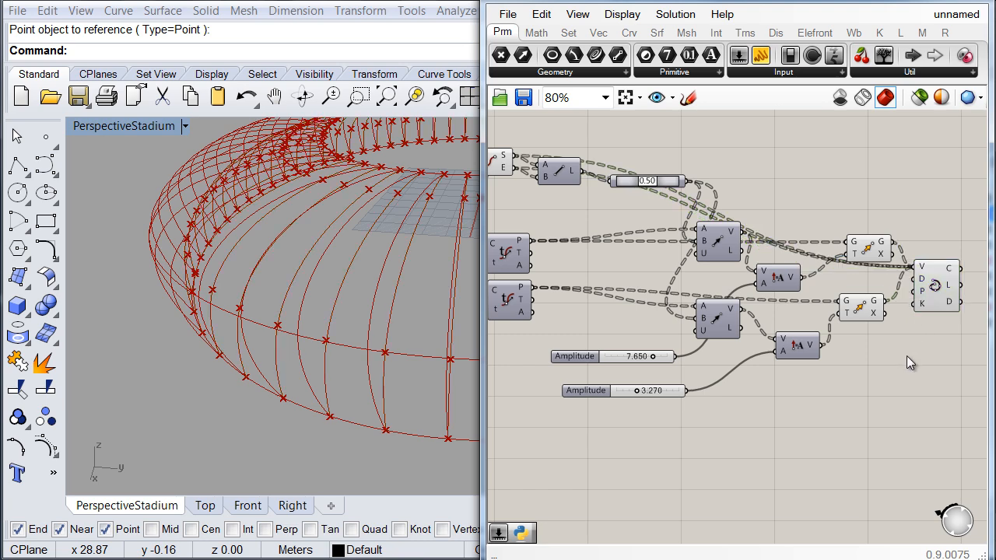
Step: Turn off the preview of all components from End Points through the two Moves, leaving Interpolate's preview on
scroll(878, 379, down, 1)
drag(877, 408, 566, 185)
middle_click(571, 193)
click(620, 140)
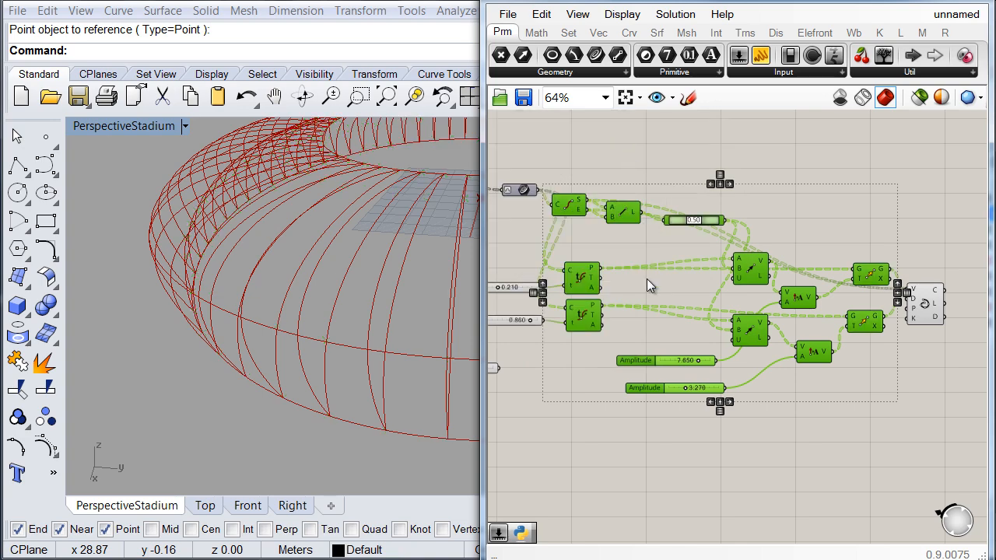
click(781, 211)
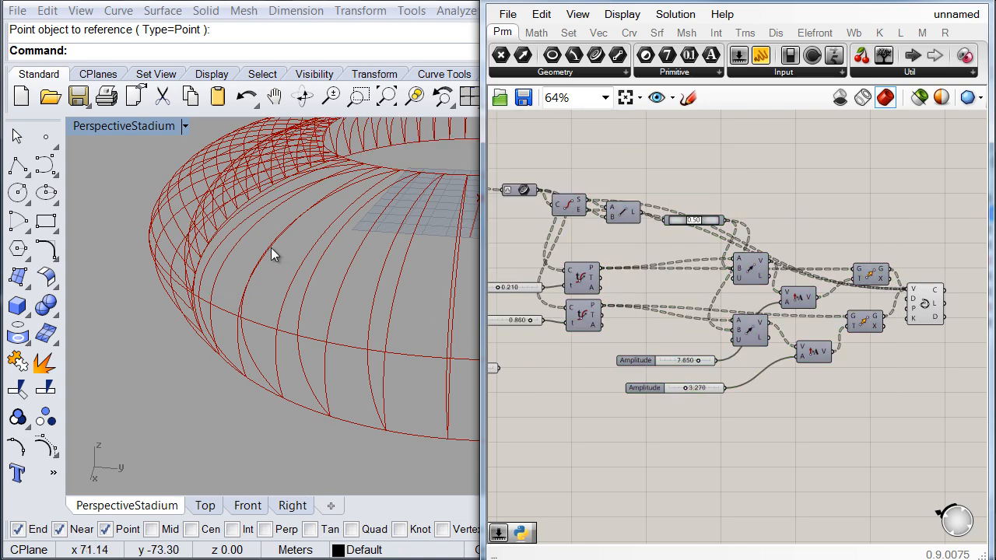
right_drag(271, 247, 266, 293)
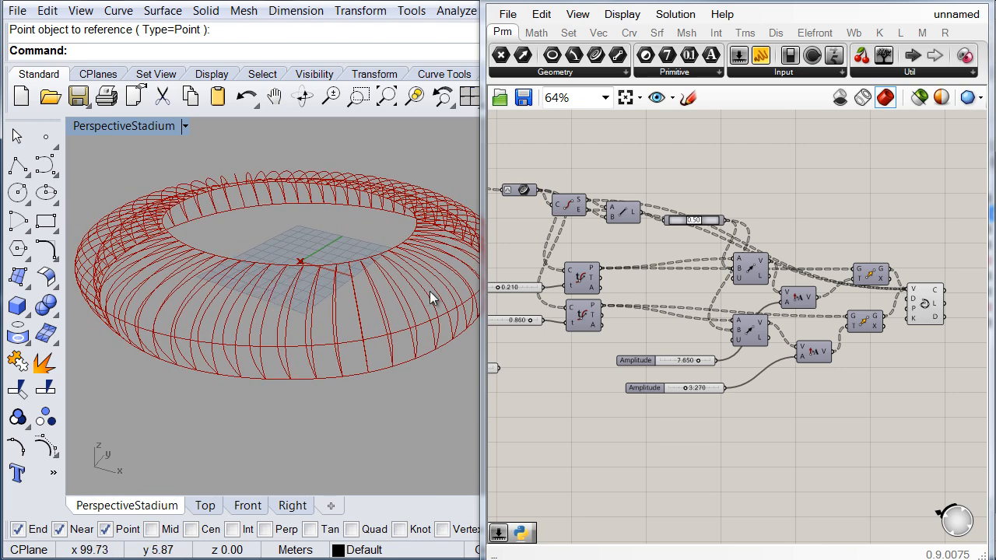